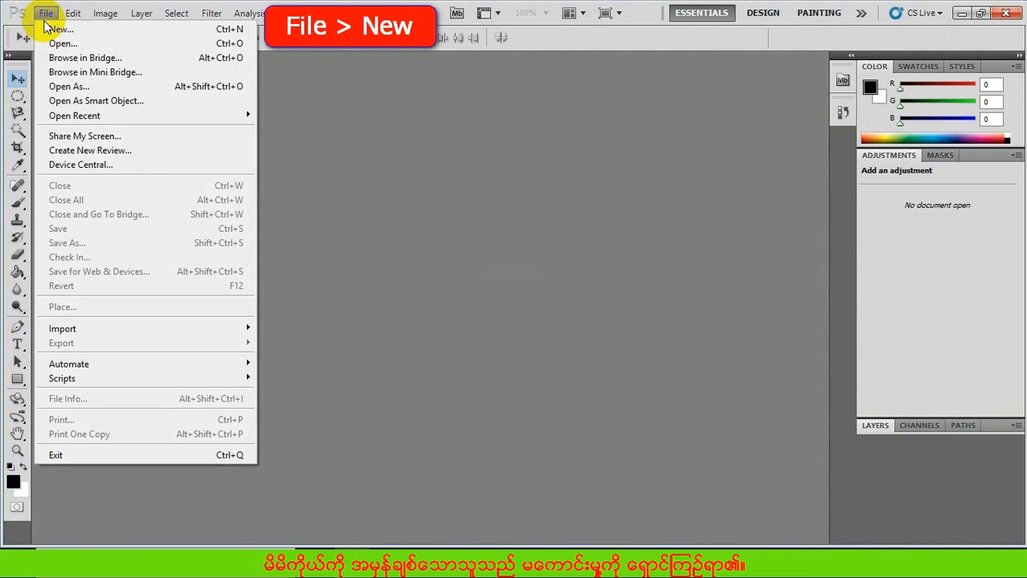
- Start a new document and select the International Paper preset, reviewing its available page sizes
click(53, 31)
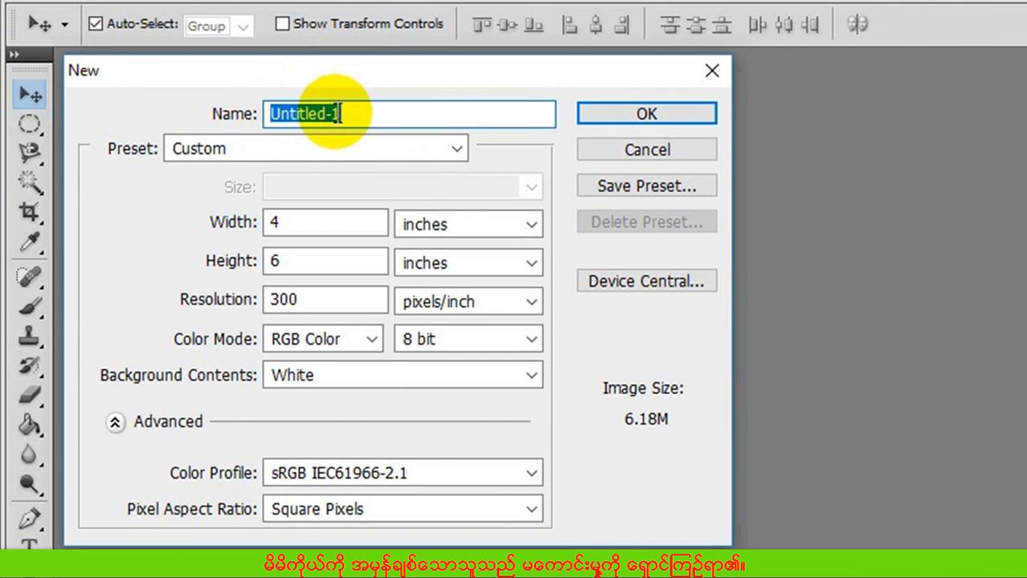
click(301, 148)
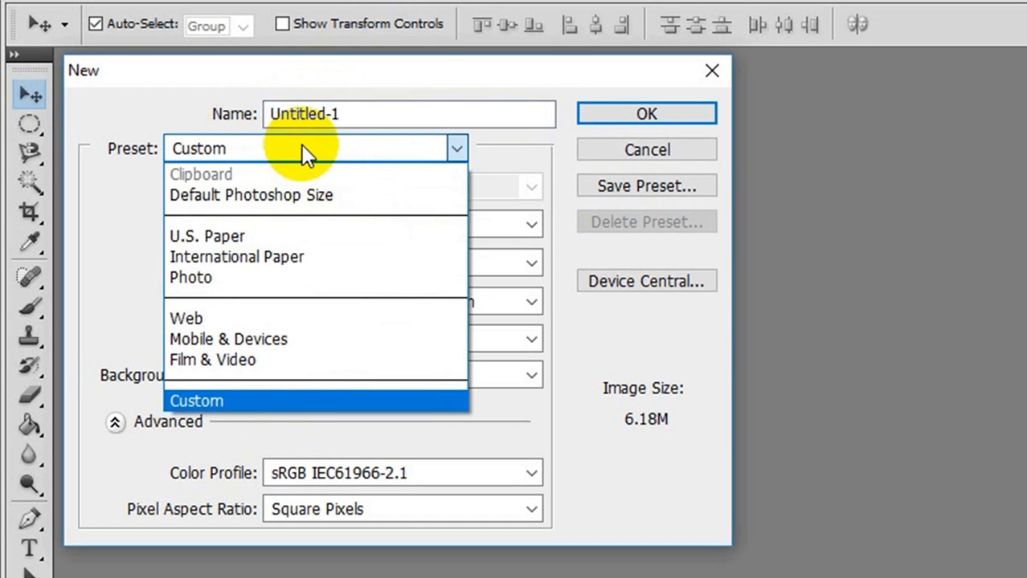
click(247, 254)
click(305, 185)
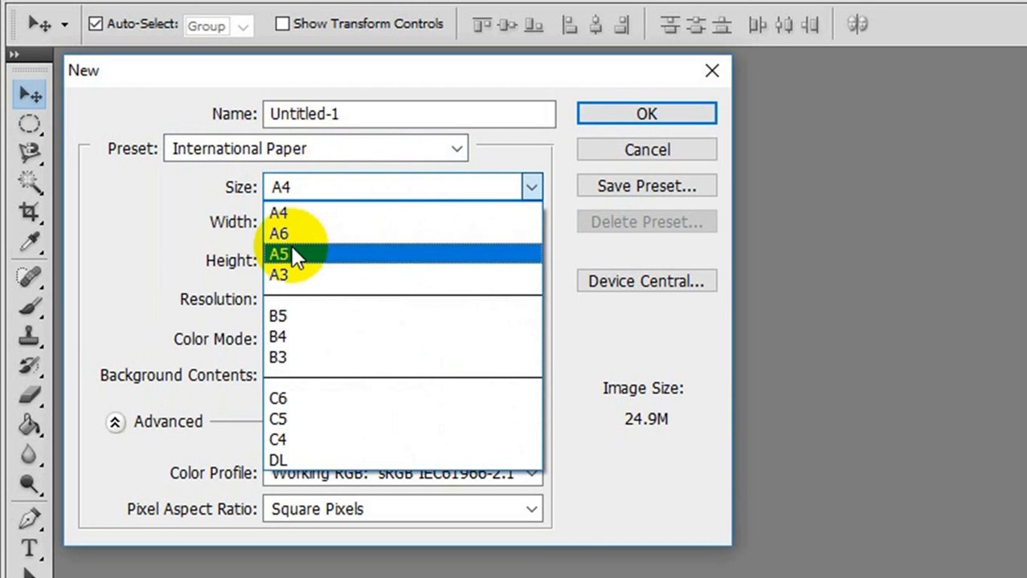
click(328, 190)
- Switch the new document's preset to U.S. Paper and review its available page sizes
click(331, 147)
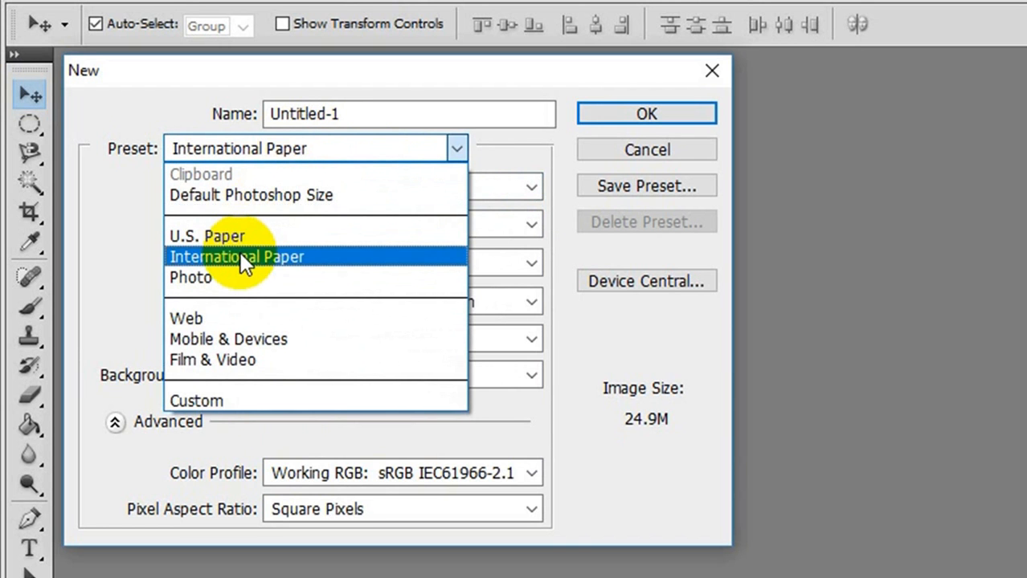
click(225, 235)
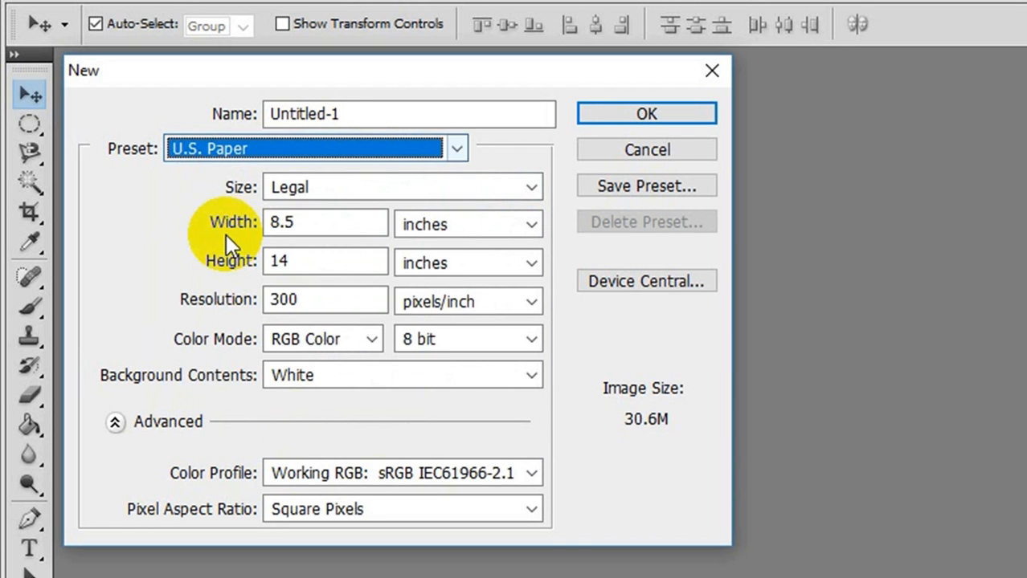
click(297, 184)
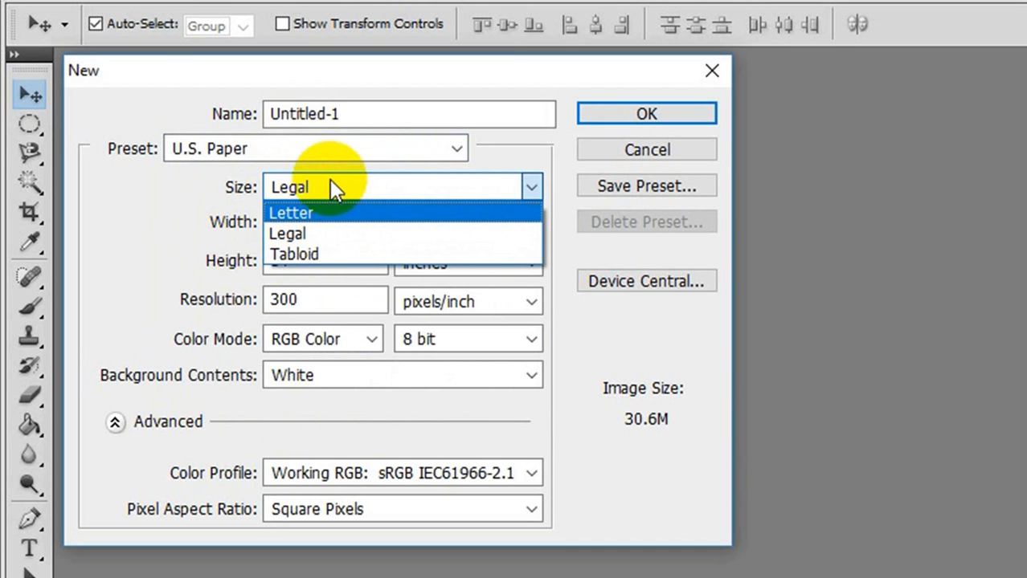
click(329, 142)
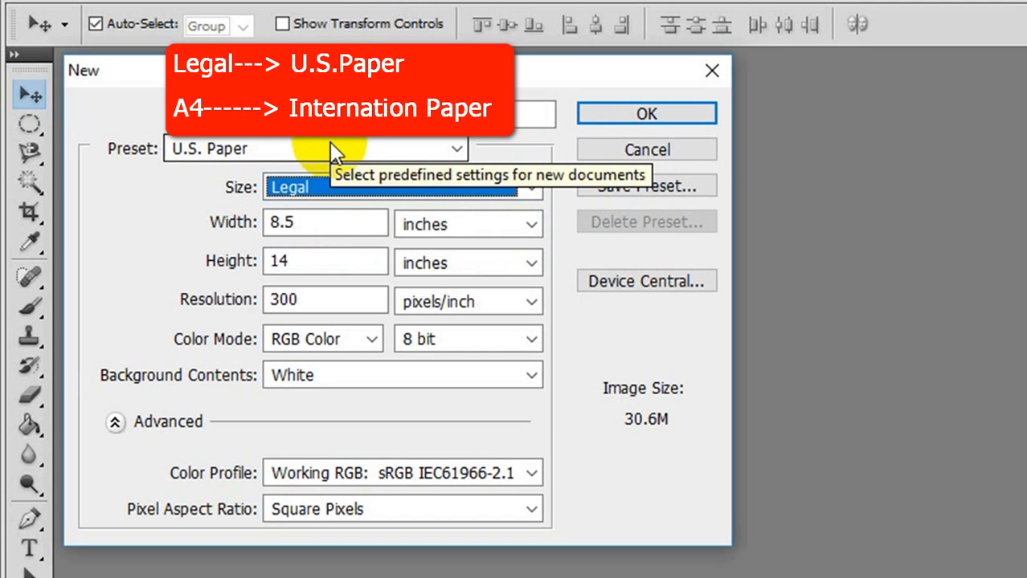
- Choose the Custom preset and switch the dimension units to pixels and back to inches
click(332, 142)
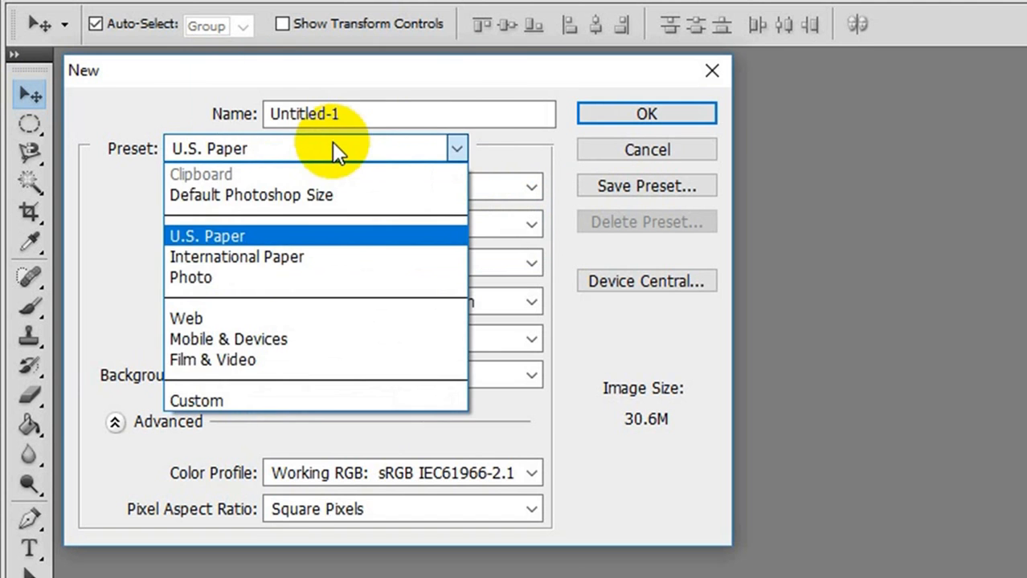
click(230, 400)
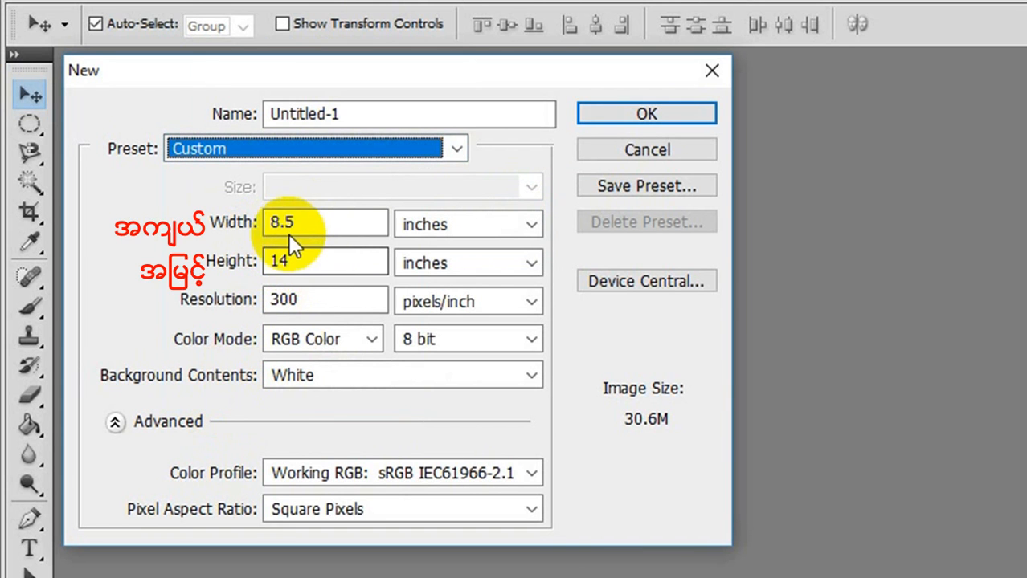
click(414, 225)
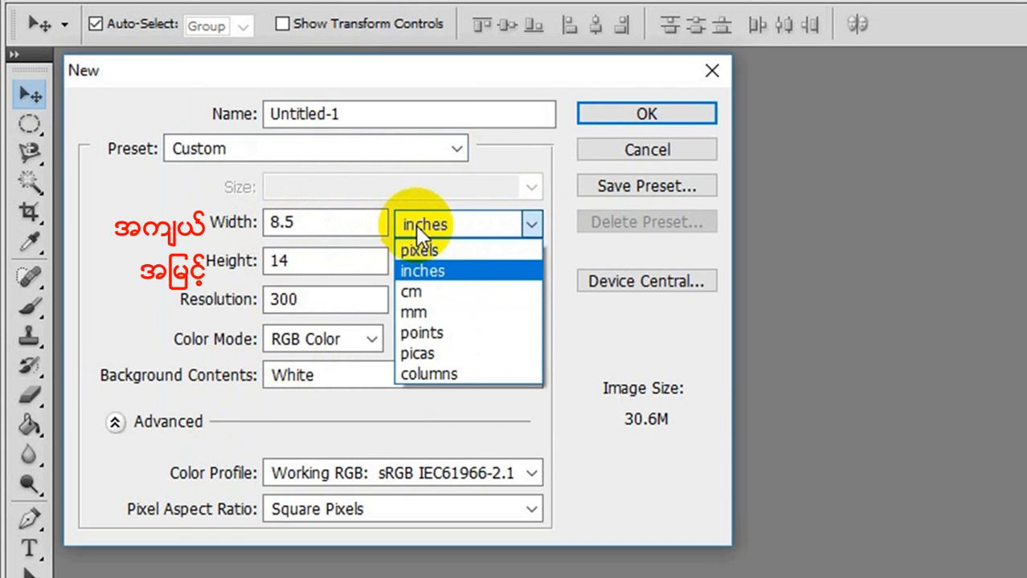
click(421, 249)
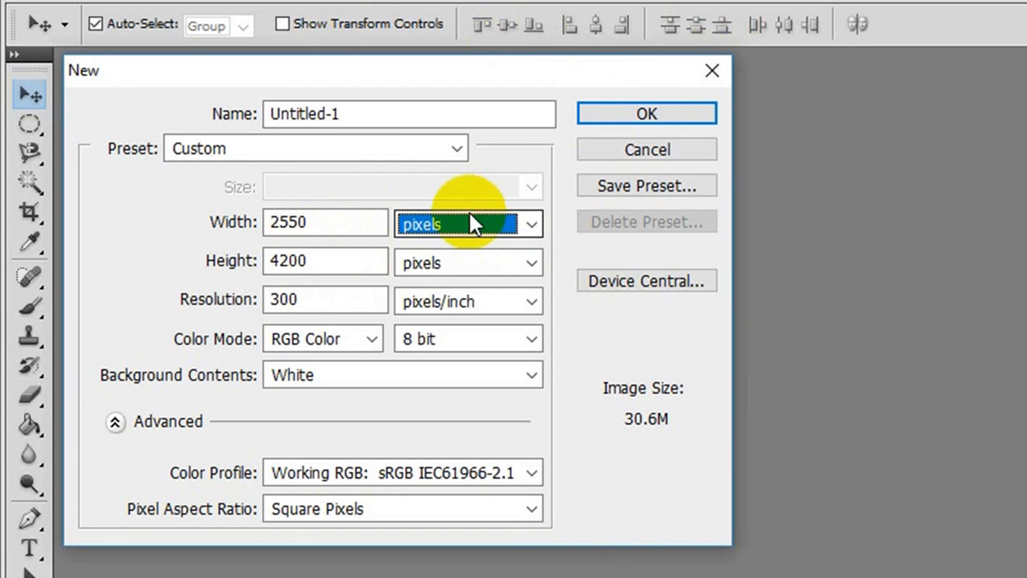
click(527, 218)
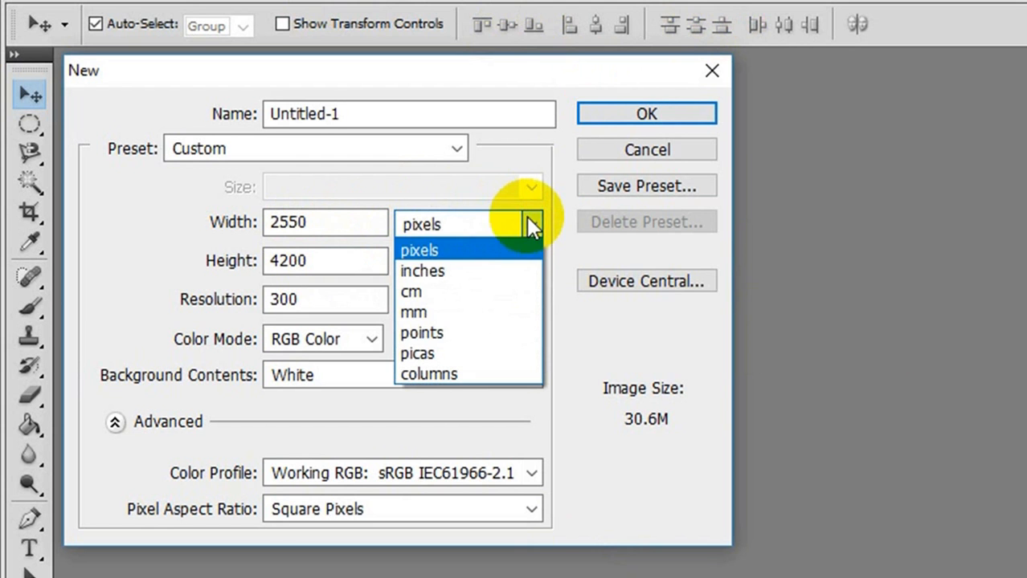
click(457, 264)
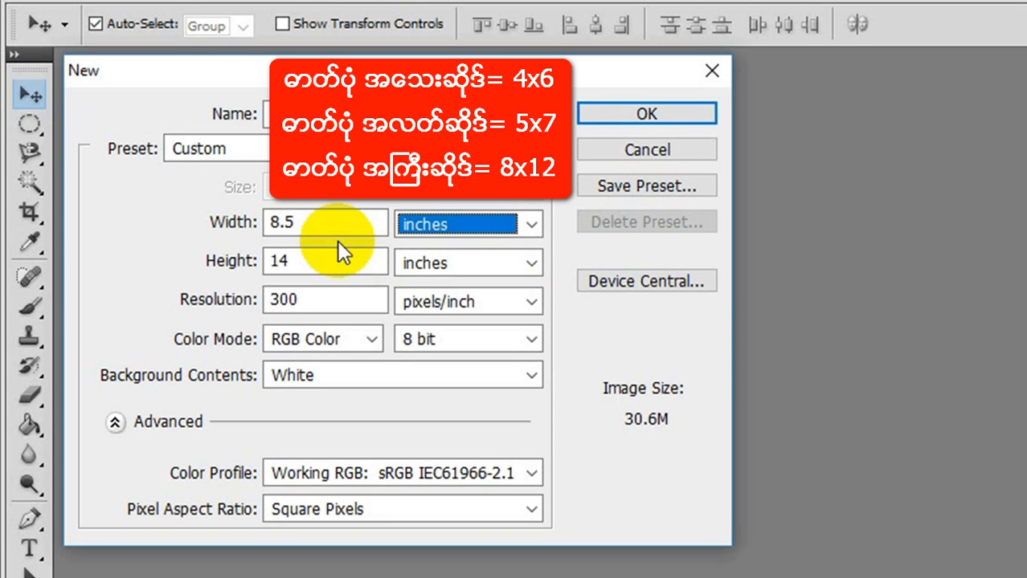
- Set the new document's width to 4 inches and height to 6 inches
click(305, 227)
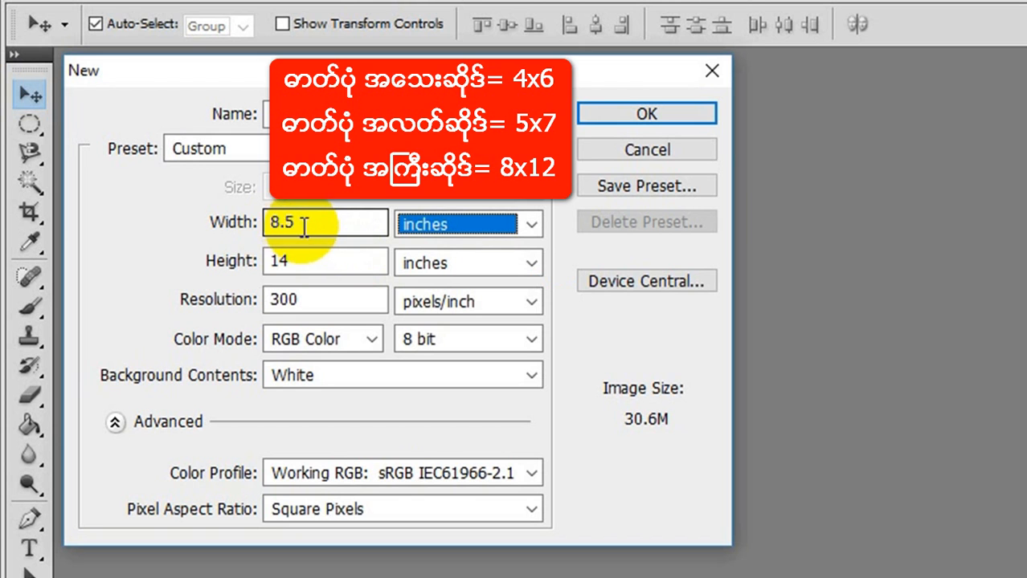
double_click(305, 227)
text(4)
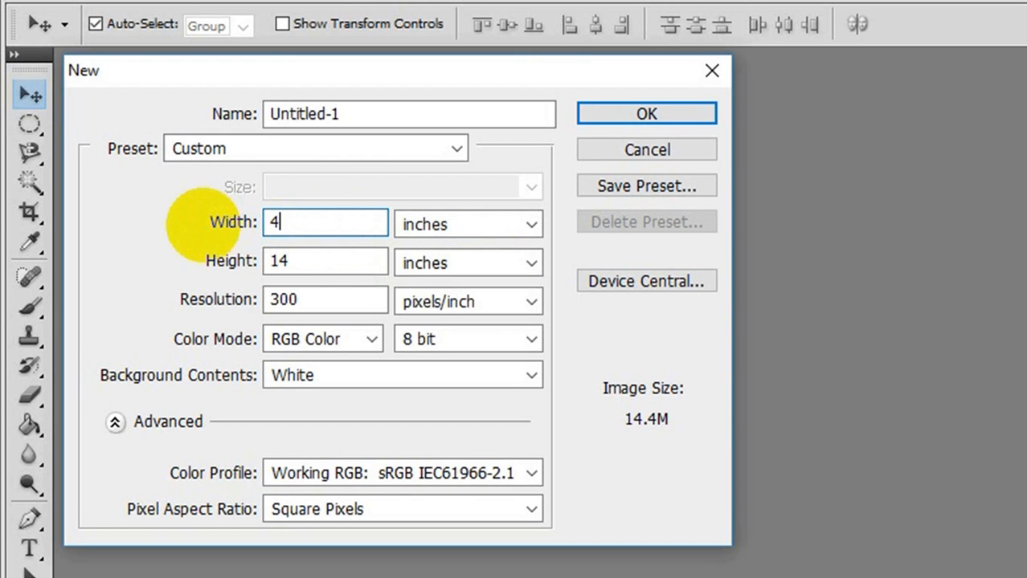
double_click(270, 259)
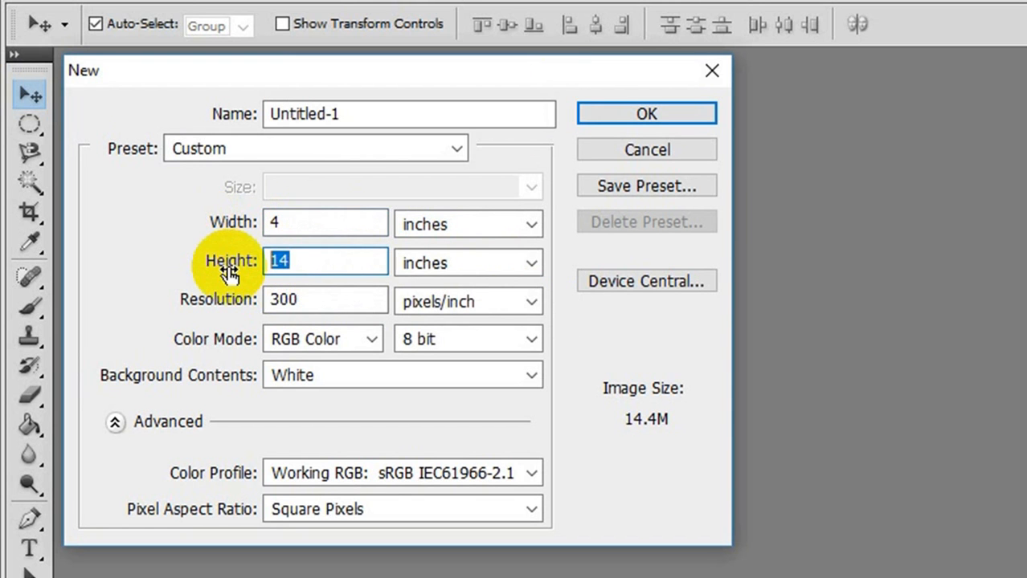
text(6)
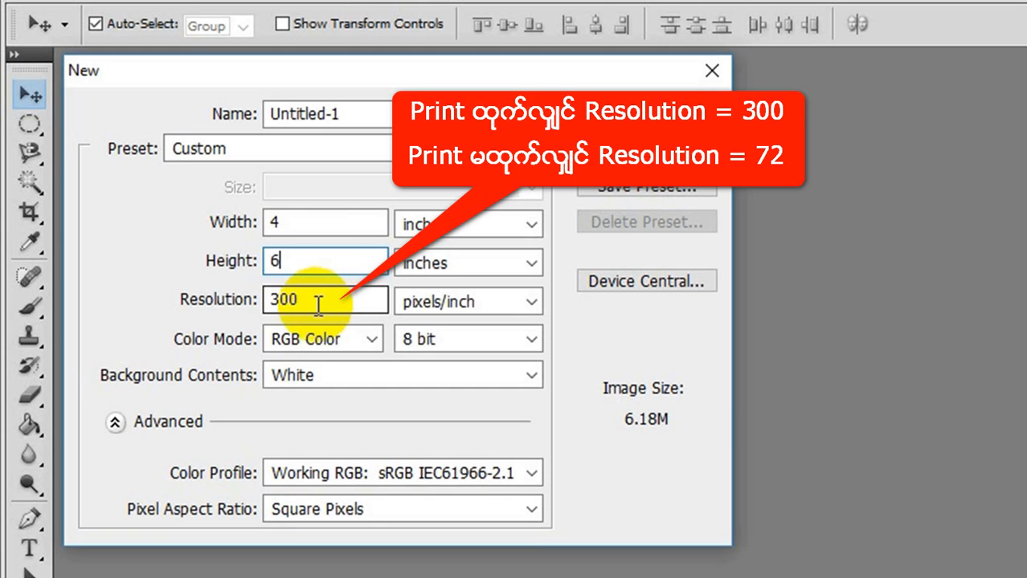
- Review the color modes, set the background contents to Transparent and create the document
click(337, 343)
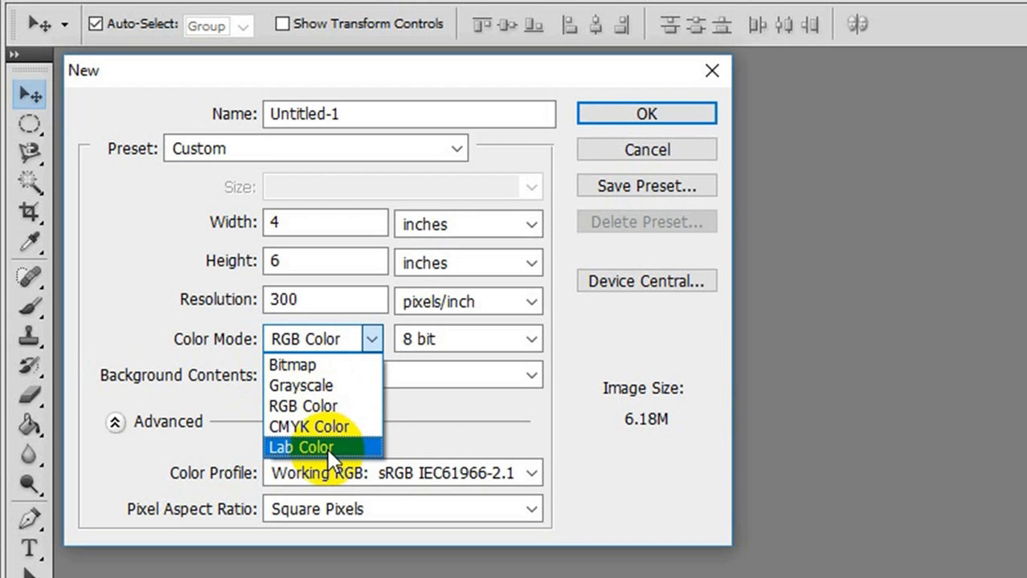
click(374, 336)
click(337, 377)
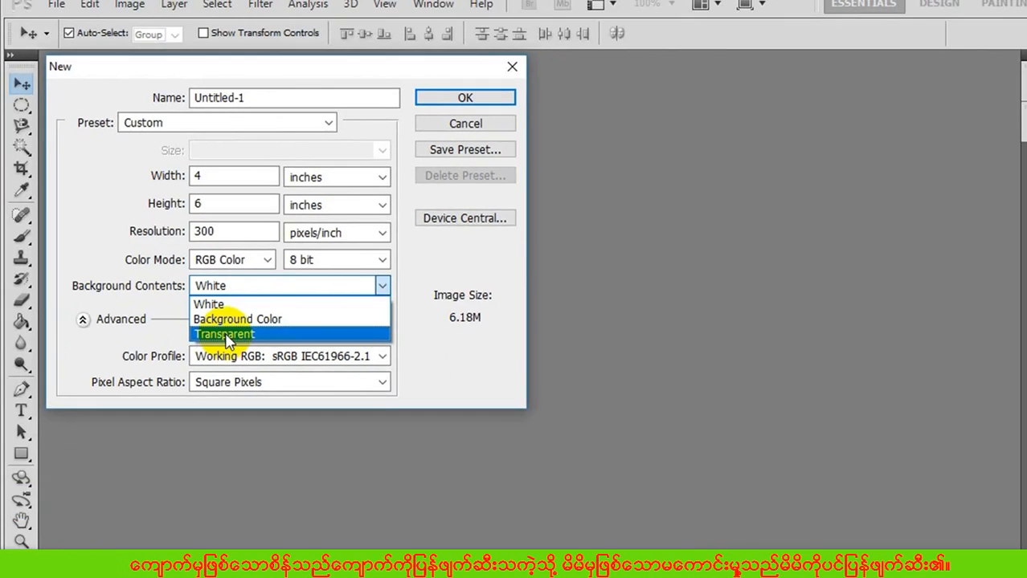
click(313, 443)
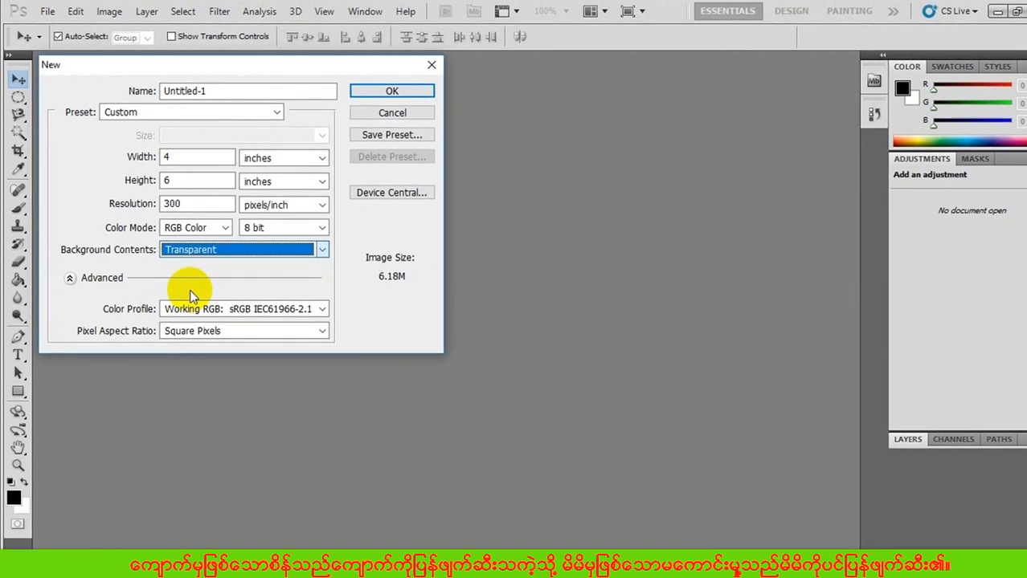
click(379, 91)
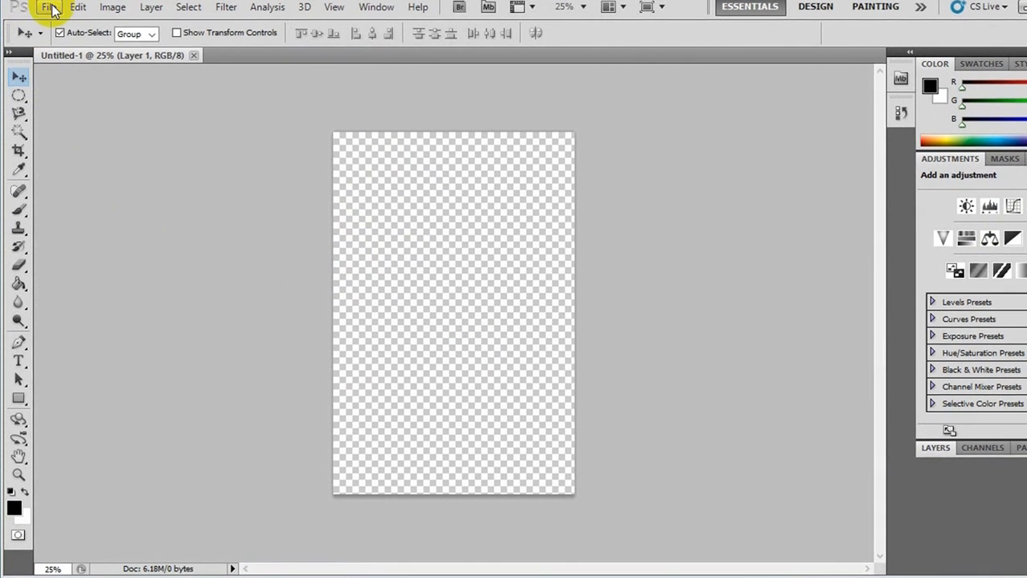
- Place the image 013 - Copy (2).png on the canvas and position it in the lower half
click(46, 13)
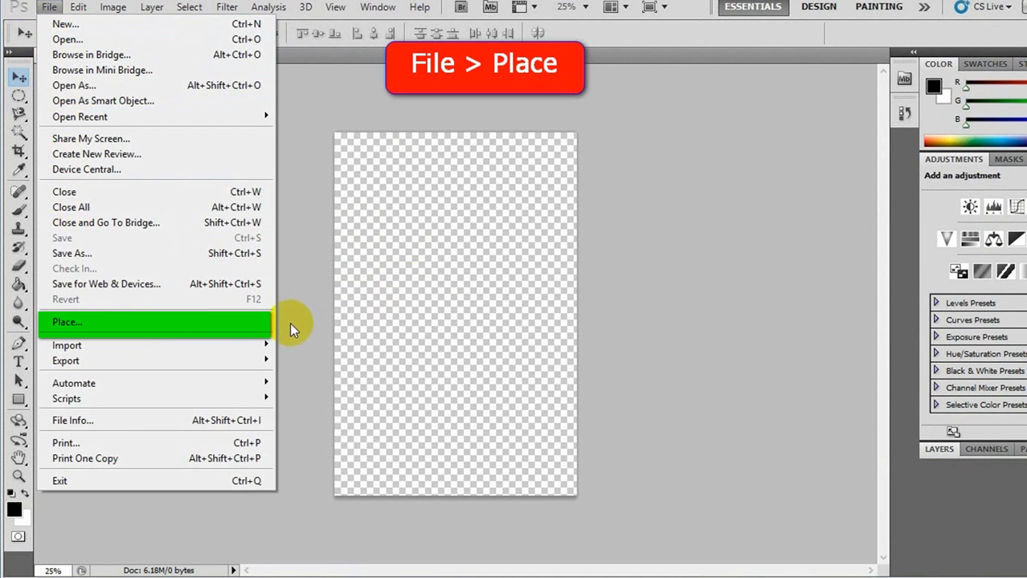
click(141, 332)
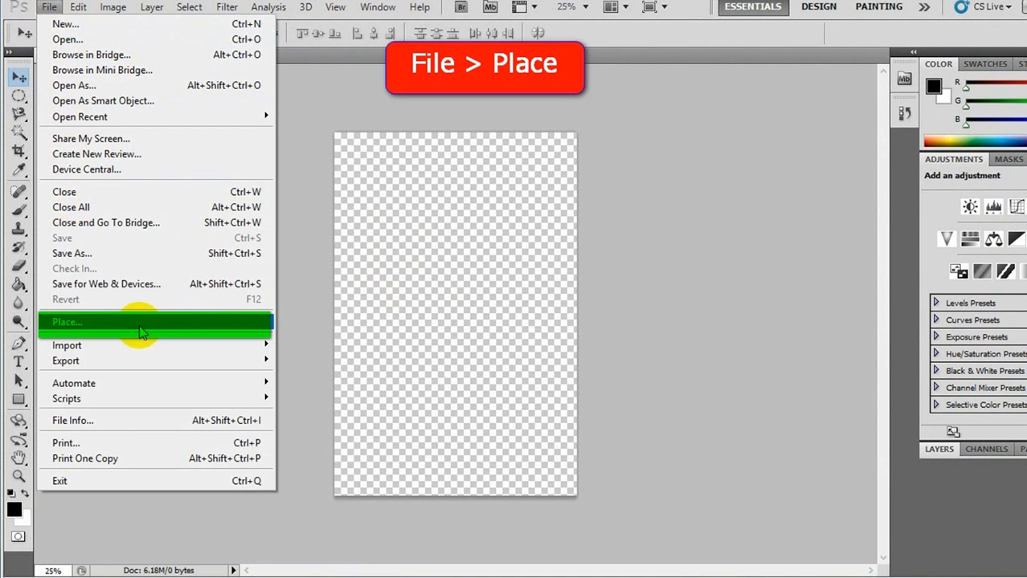
click(100, 323)
click(738, 160)
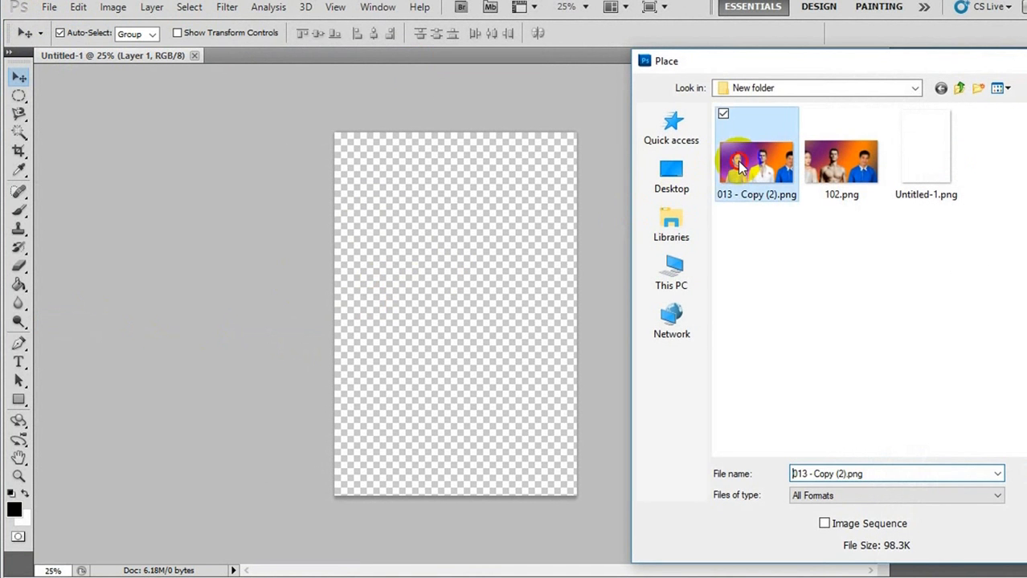
click(986, 478)
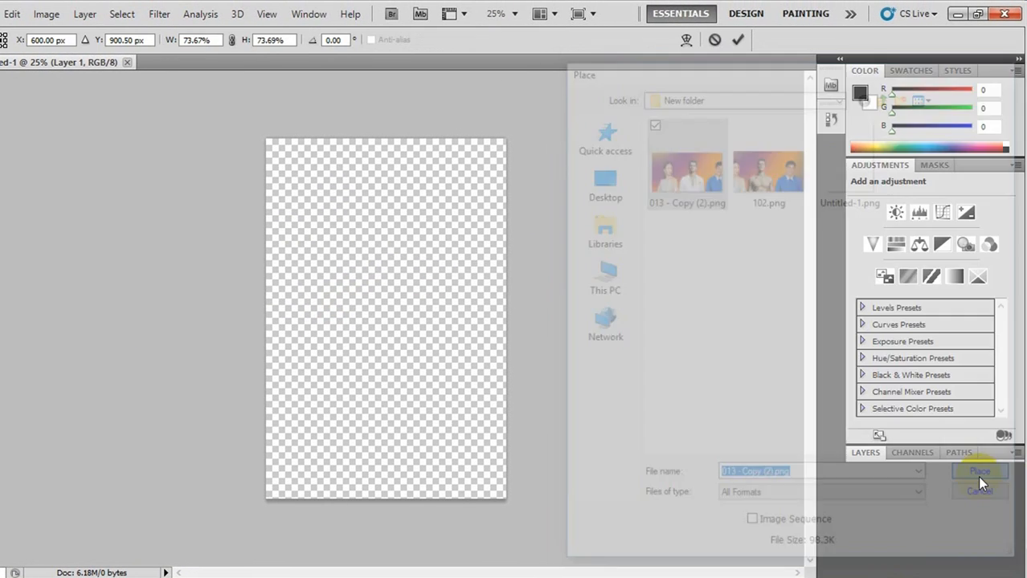
drag(347, 343, 350, 429)
key(Return)
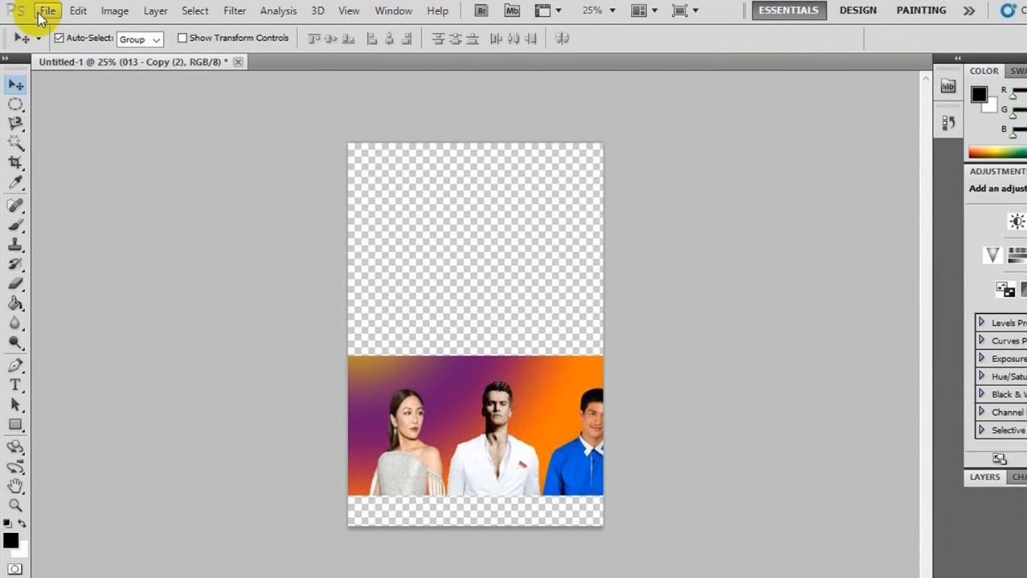
- Place the image 102.png on the canvas and position it in the upper half, above the first picture
click(40, 13)
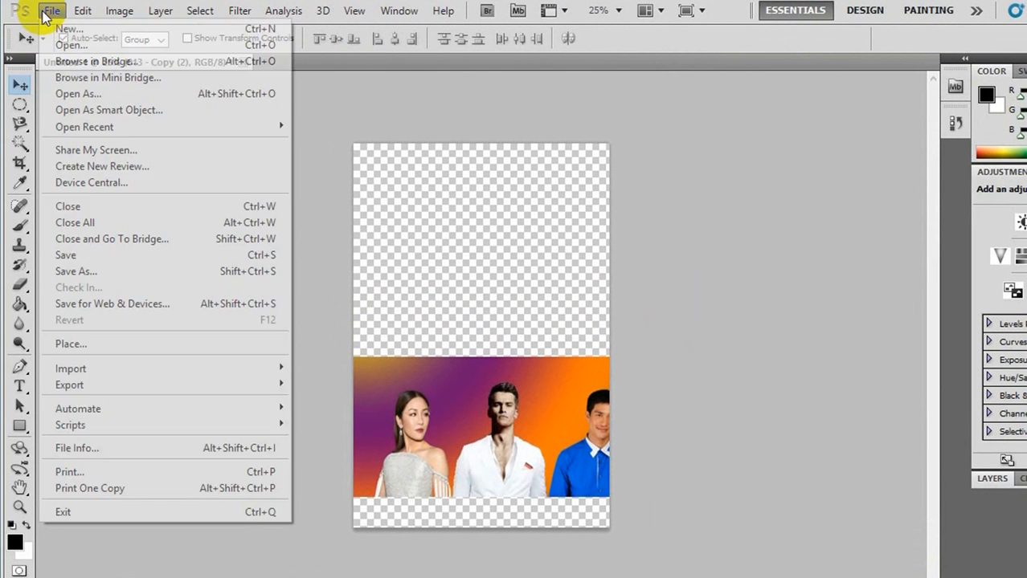
click(69, 345)
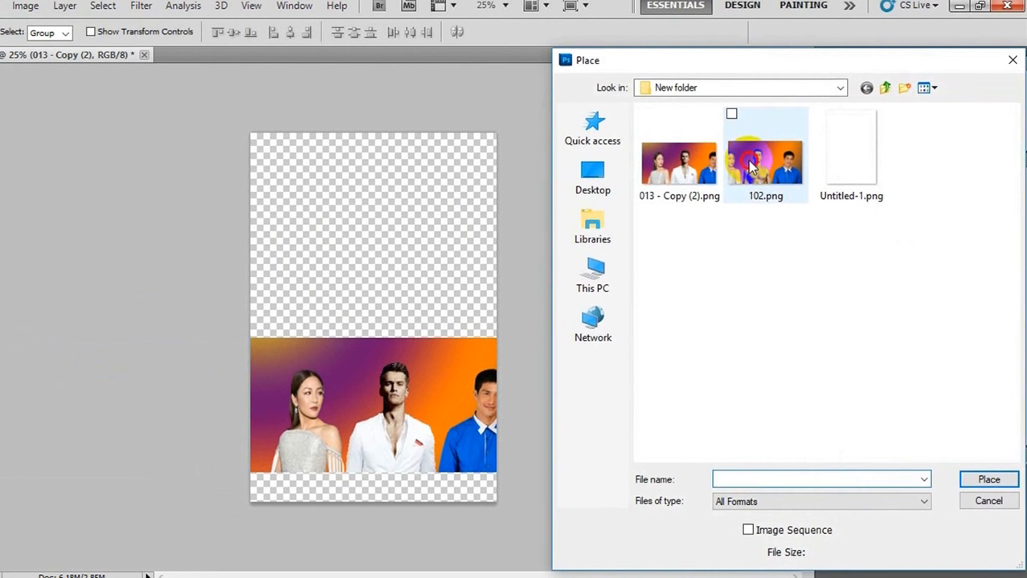
click(751, 164)
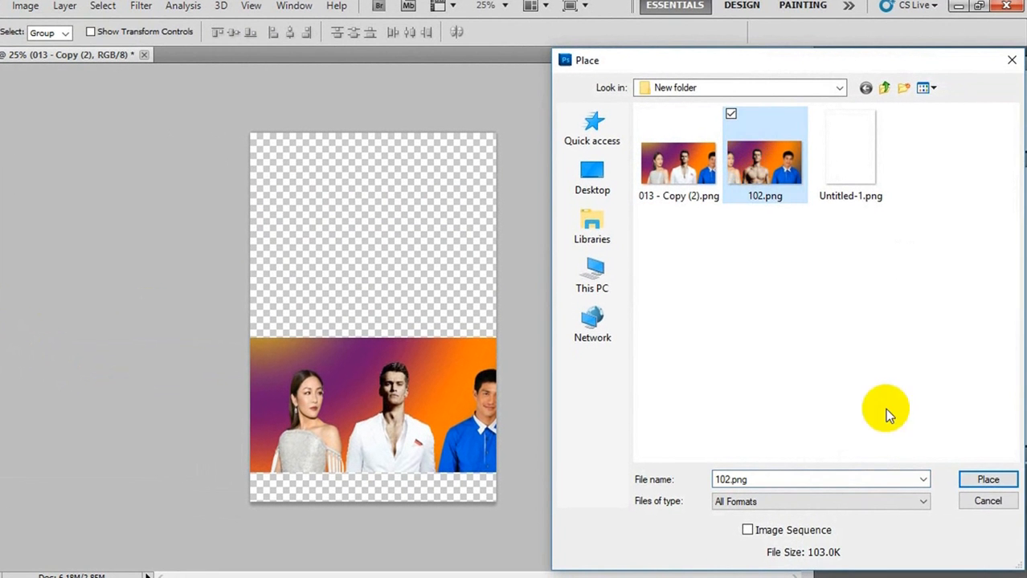
click(988, 480)
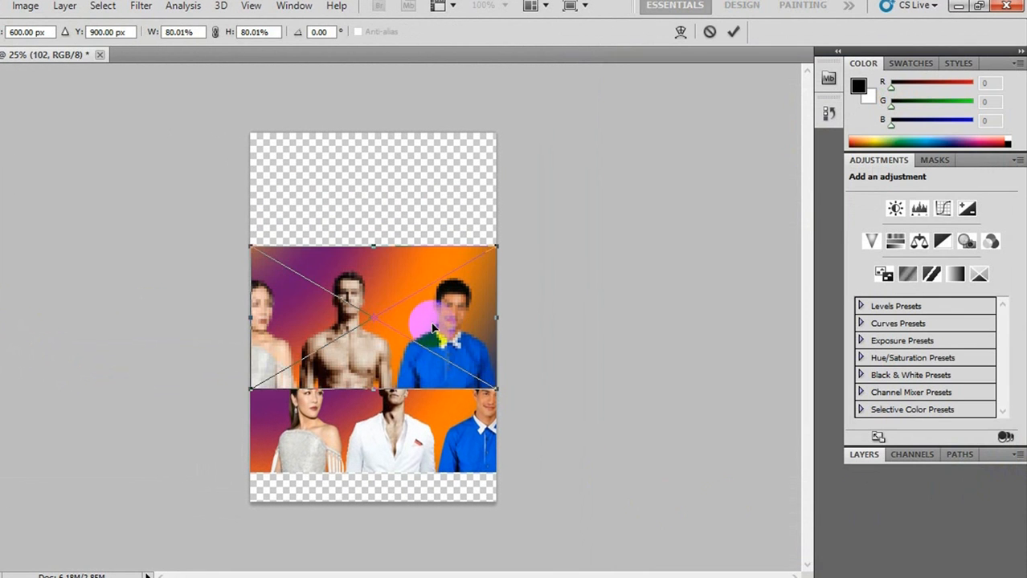
drag(431, 329, 415, 241)
key(Return)
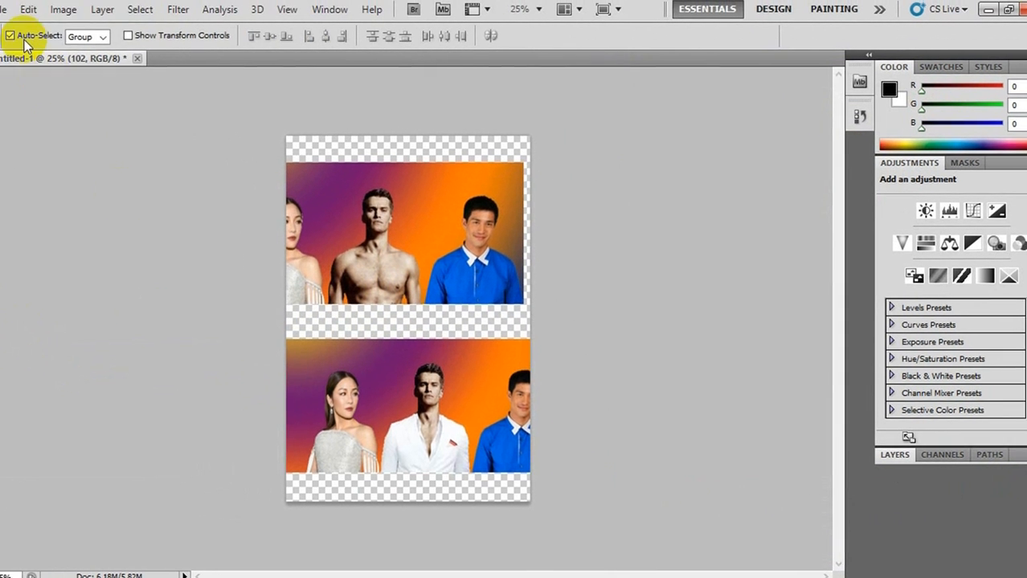
- Open the image 013 - Copy (2).png as a separate document
click(1, 9)
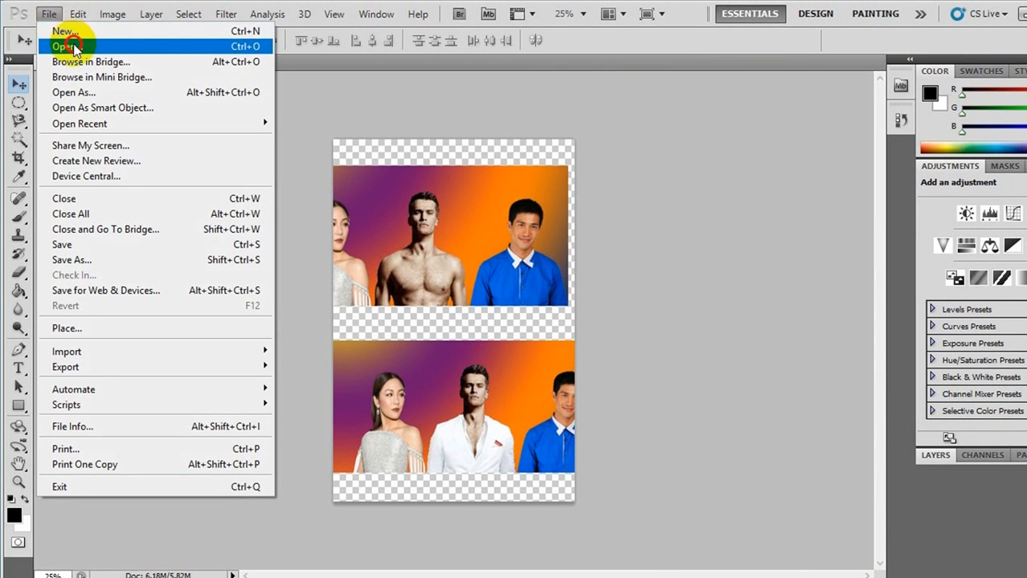
click(73, 45)
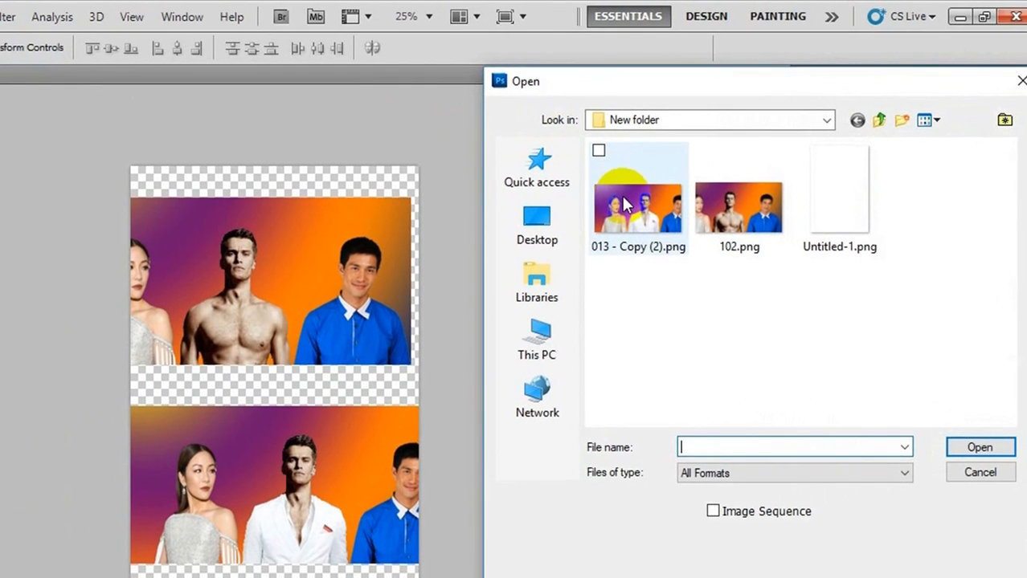
click(623, 199)
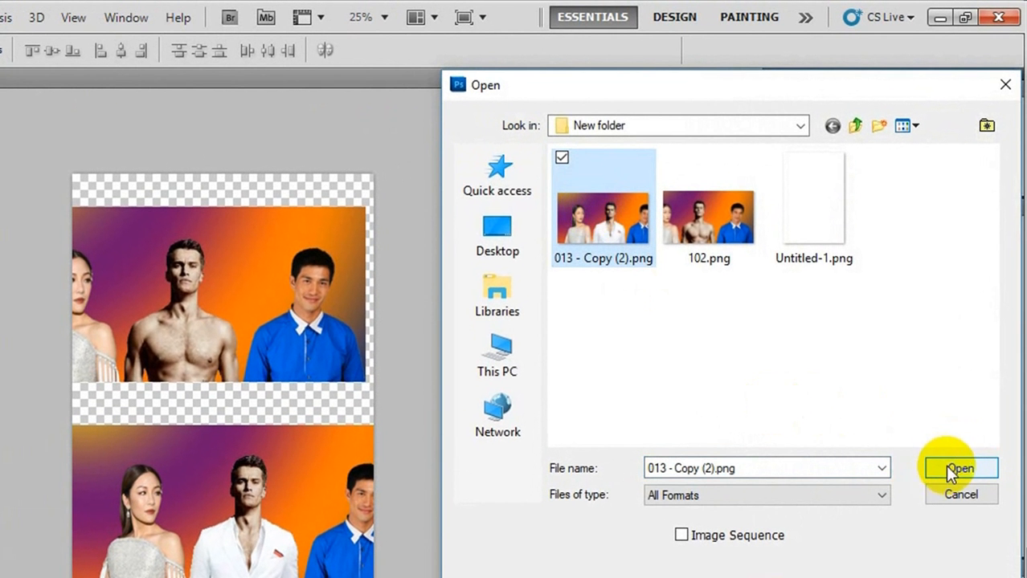
click(945, 465)
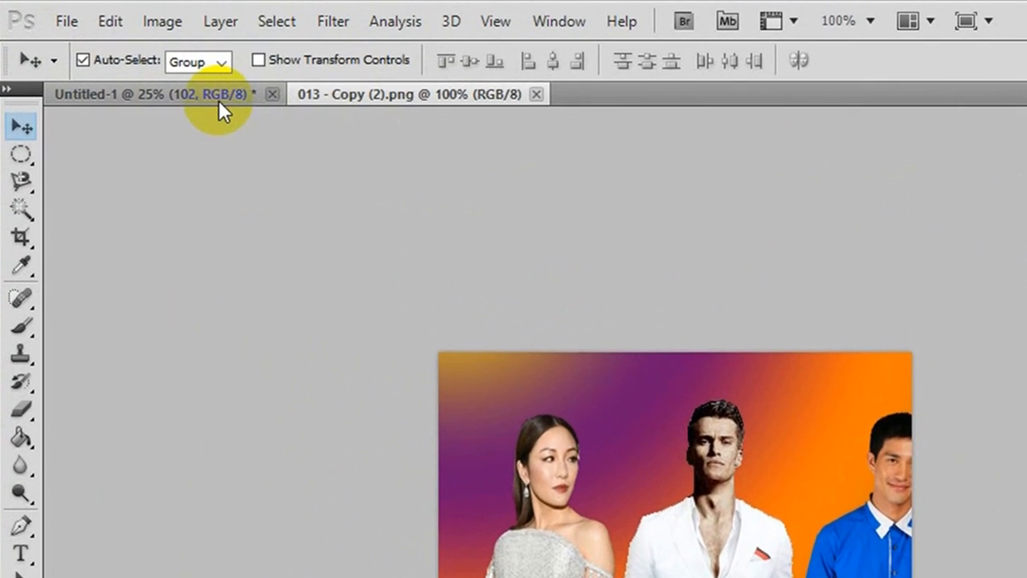
- Open the image 102.png as a separate document
click(219, 100)
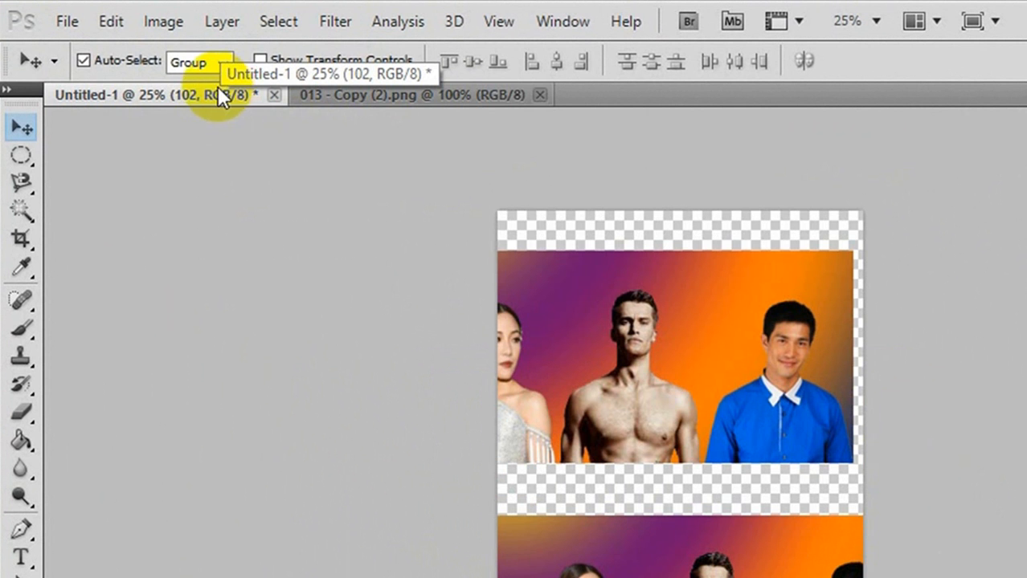
click(392, 94)
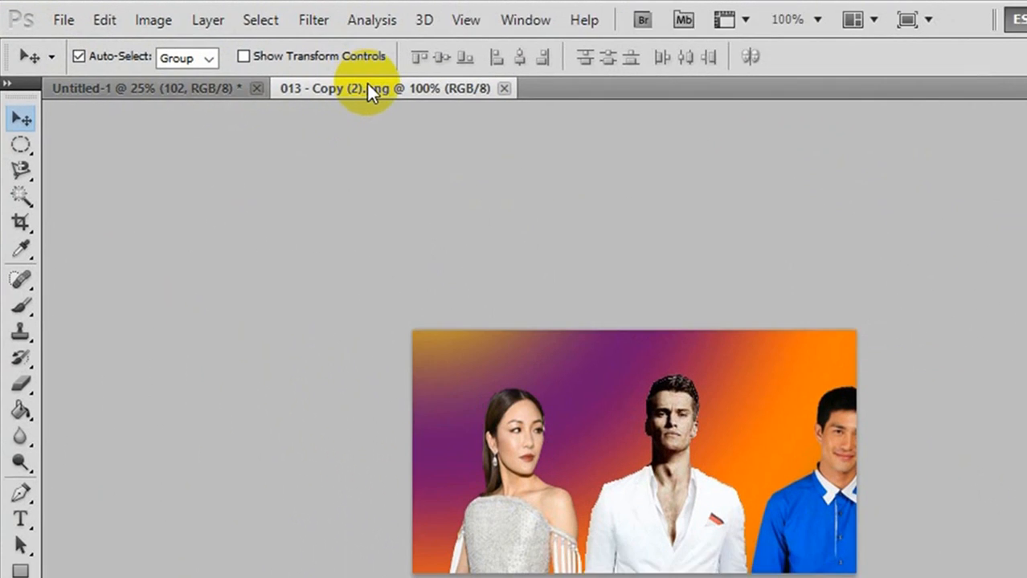
click(64, 19)
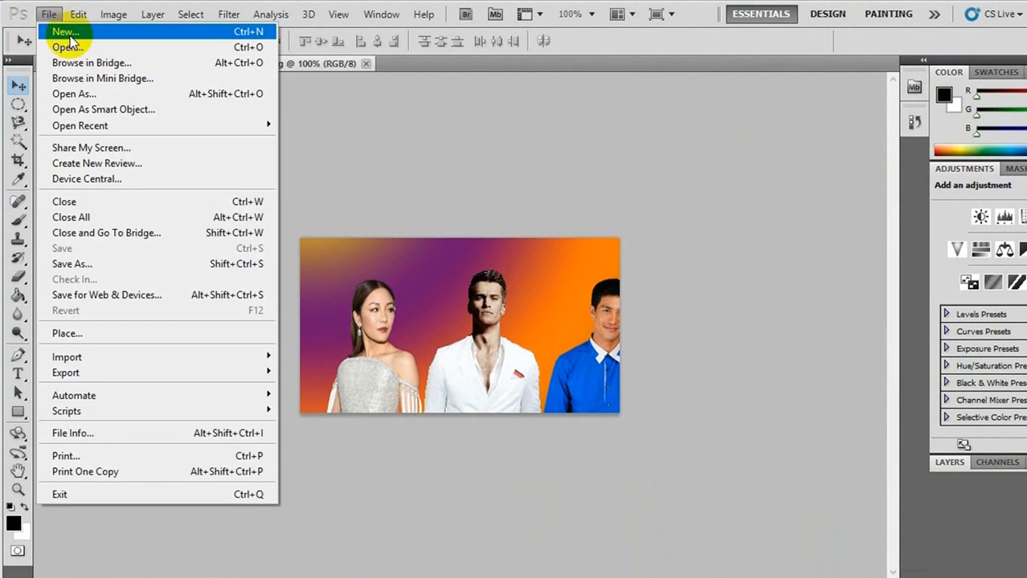
click(69, 42)
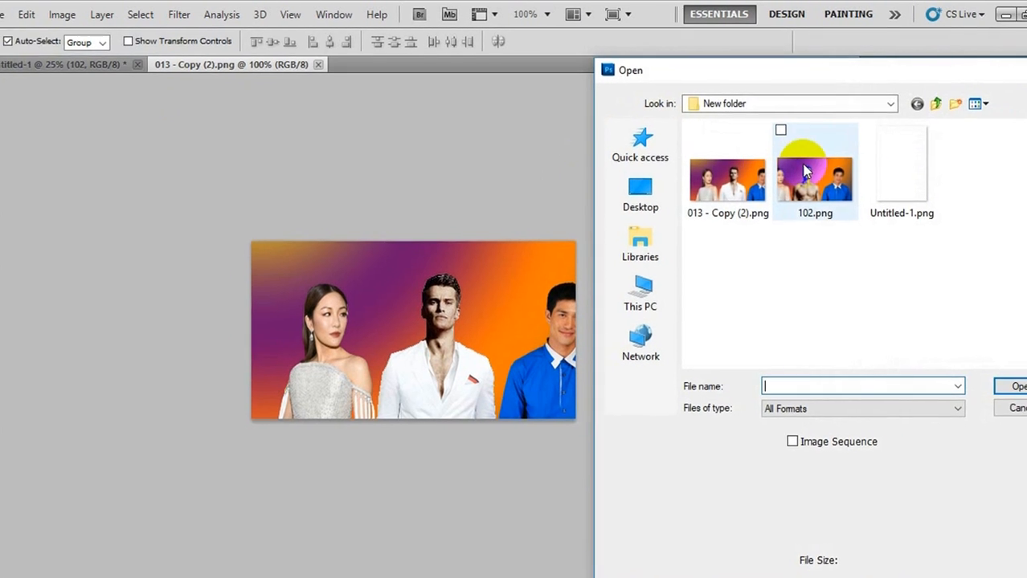
click(806, 172)
click(1013, 386)
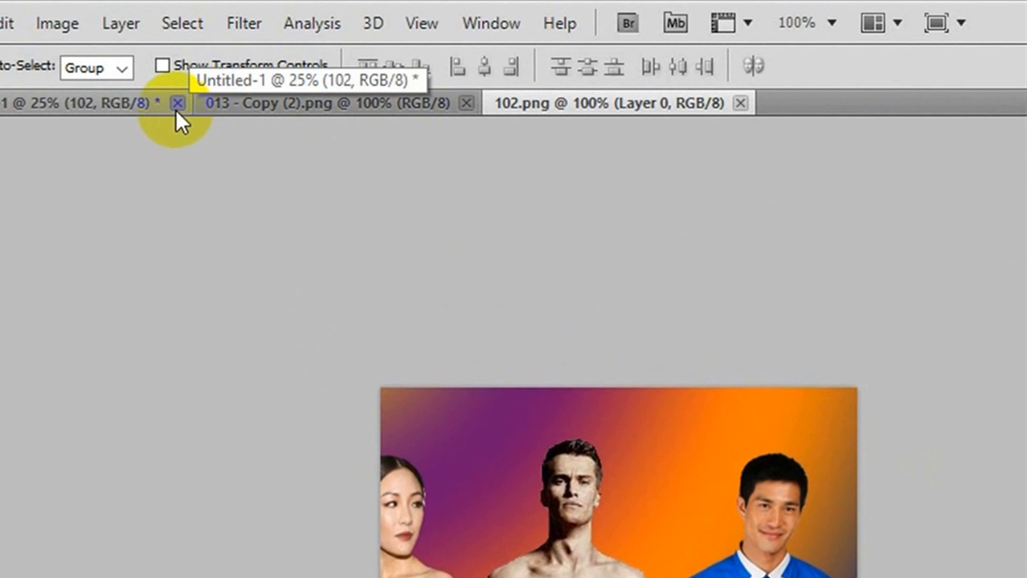
- Close the Untitled-1 document without saving and compare the two images that remain open, ending on 102.png
click(177, 104)
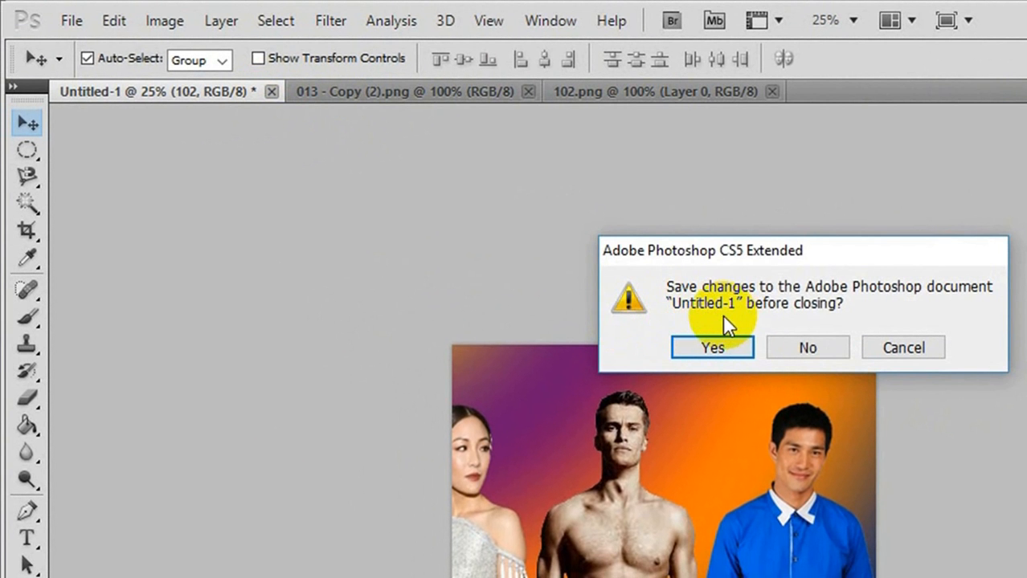
click(791, 349)
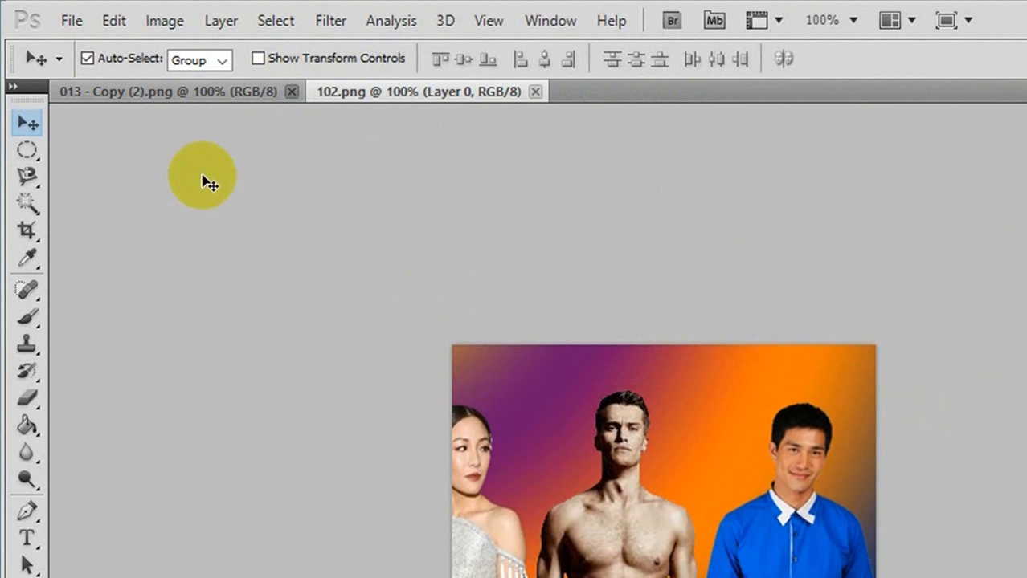
click(184, 92)
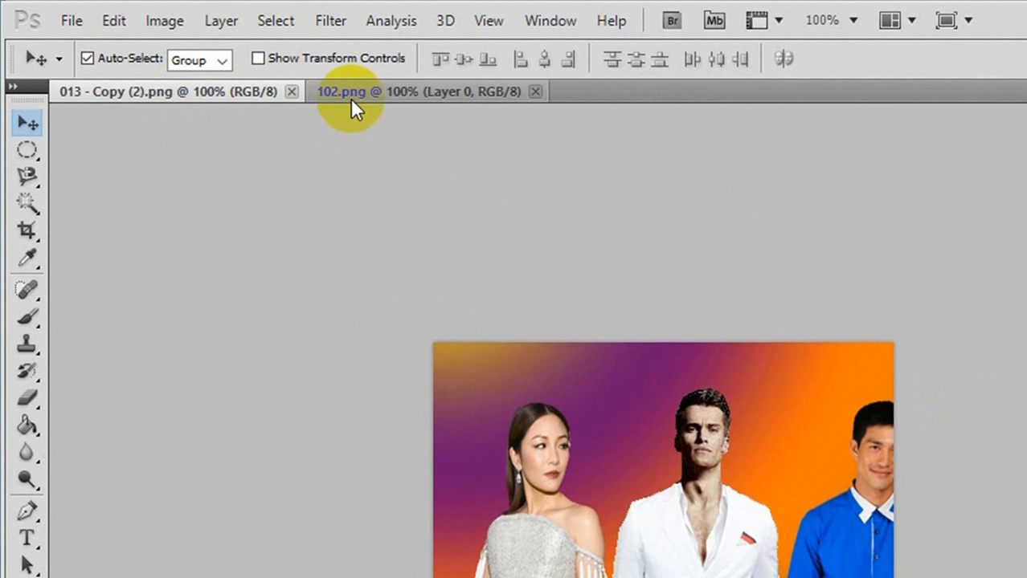
click(351, 98)
click(251, 98)
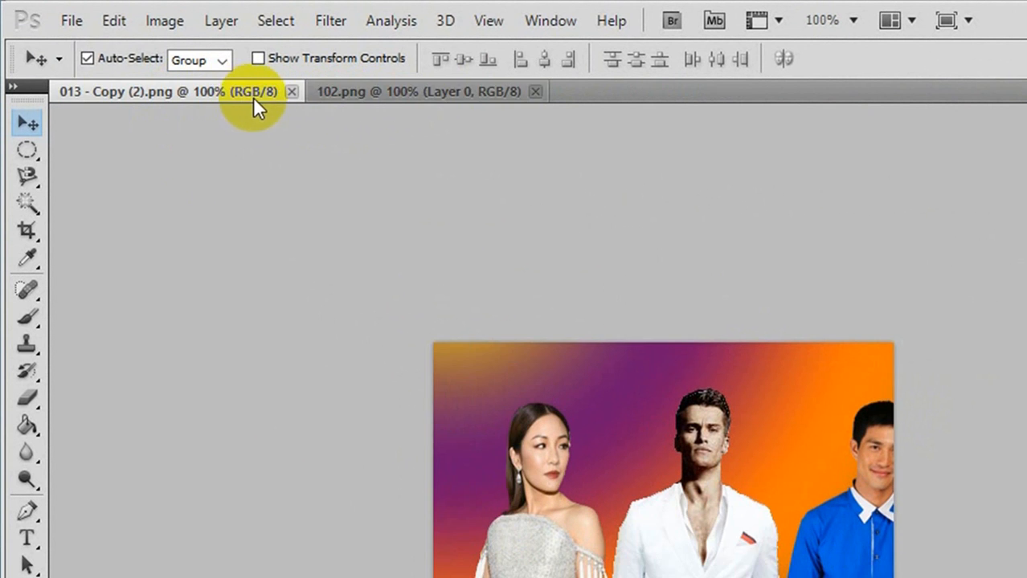
click(341, 96)
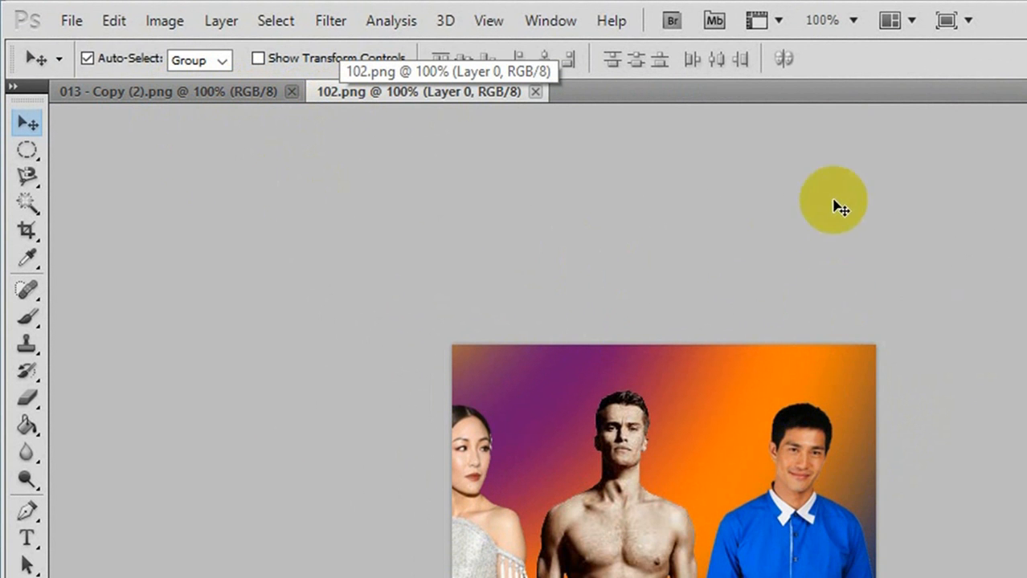
- Try the side-by-side layout, arrange the two documents one above the other and make 013 - Copy (2).png active
click(908, 21)
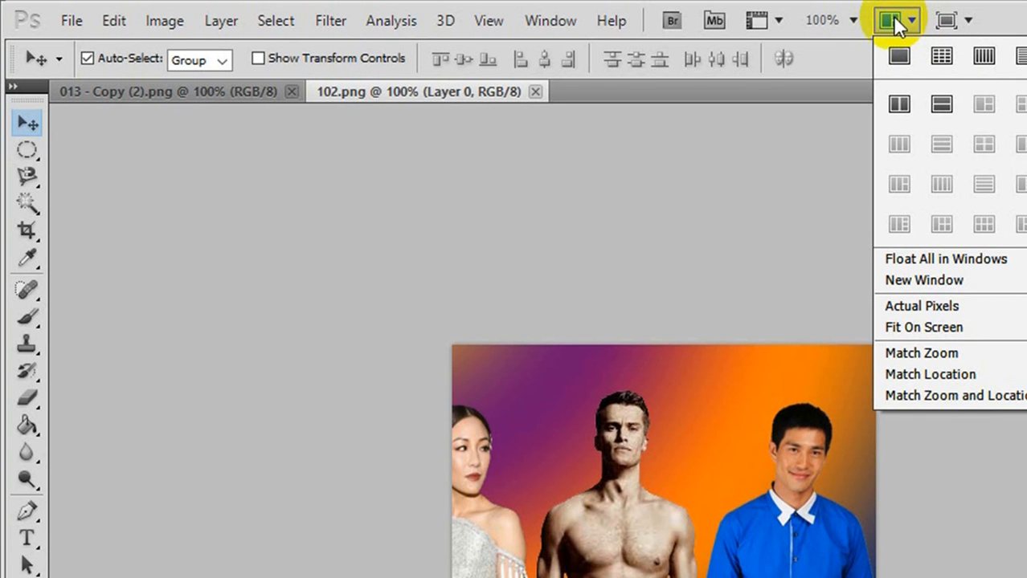
click(898, 105)
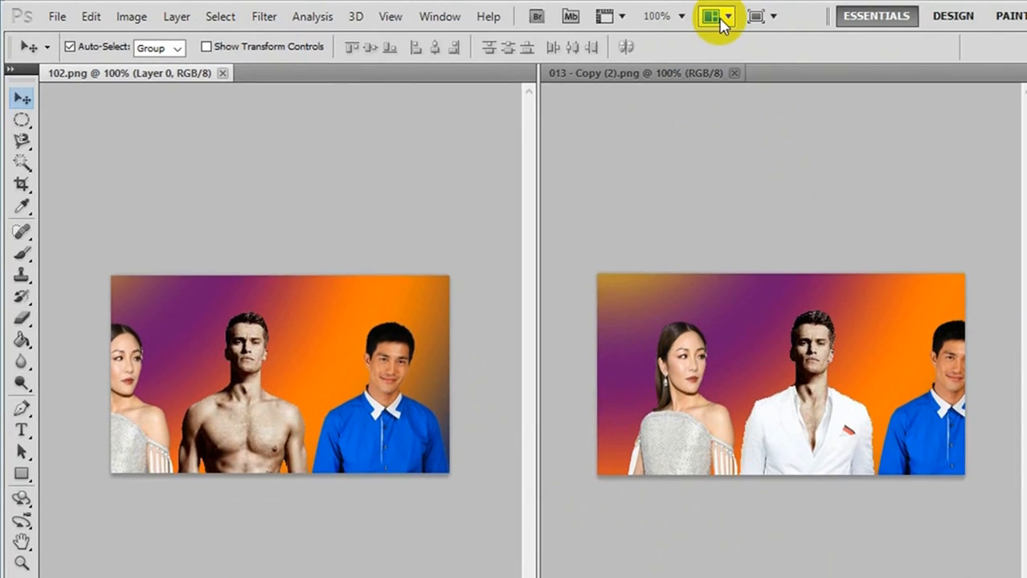
click(722, 19)
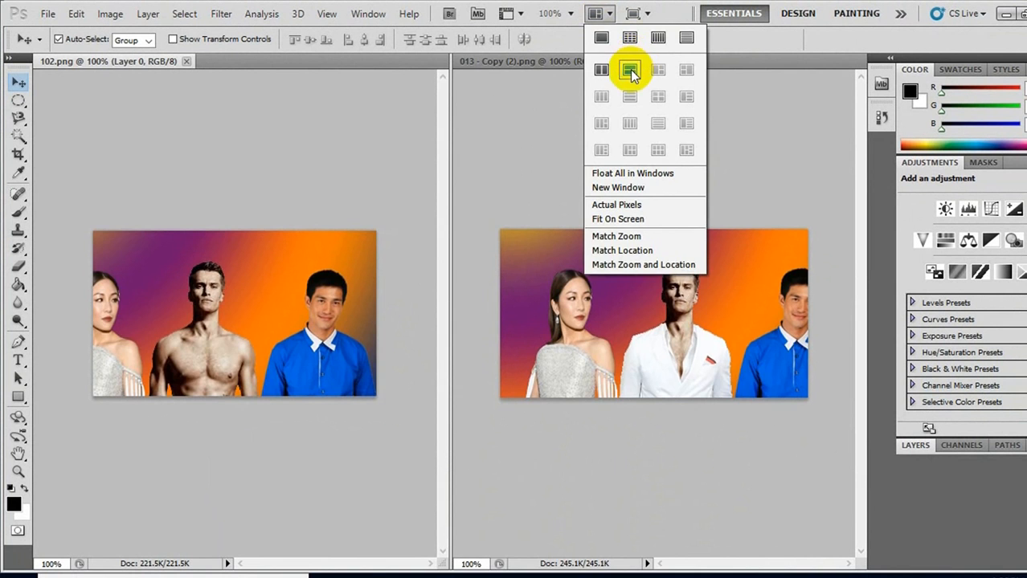
click(630, 70)
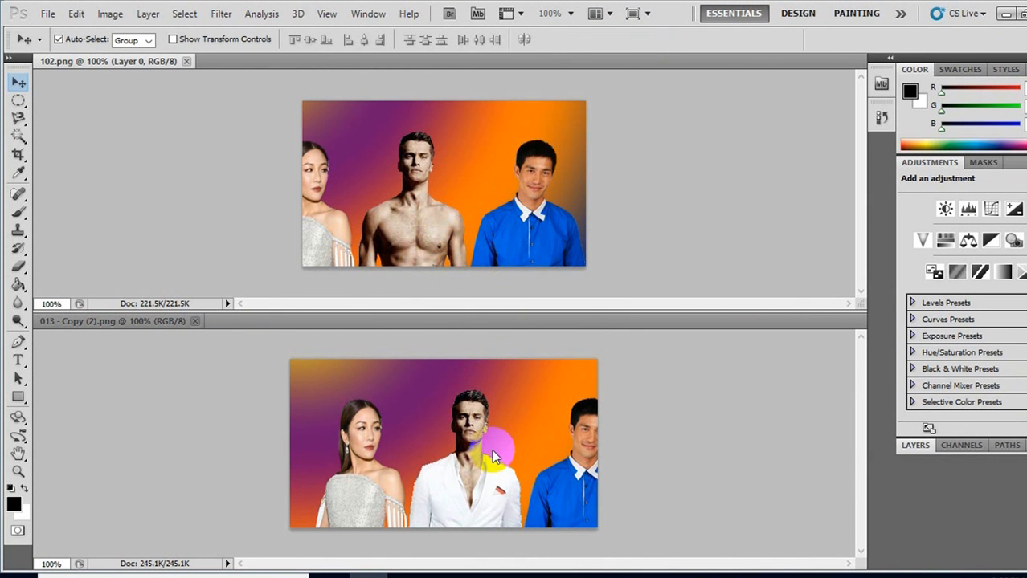
click(493, 456)
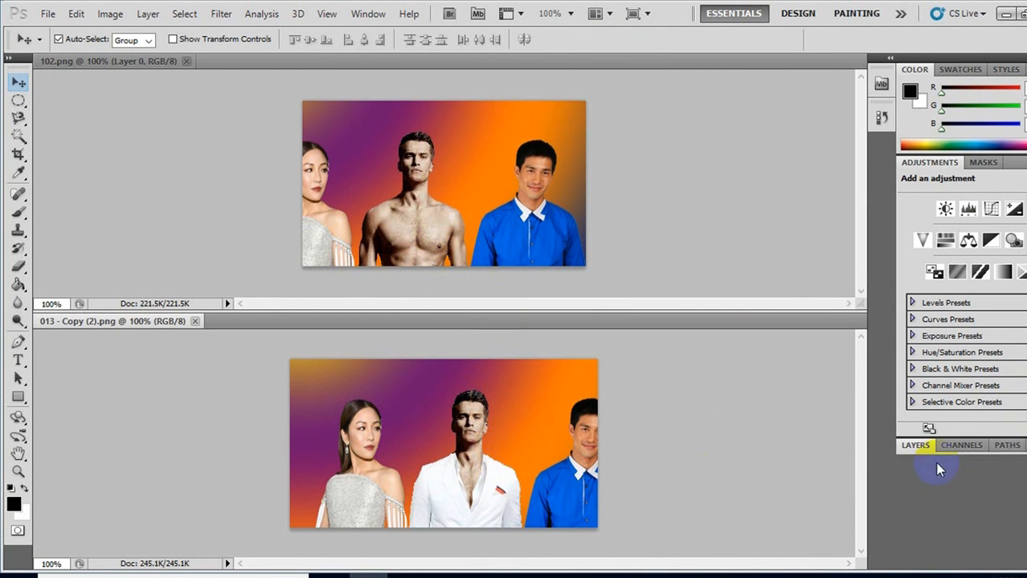
- Show the layers of 013 - Copy (2).png and convert its locked Background into a normal layer named Layer 0
click(376, 16)
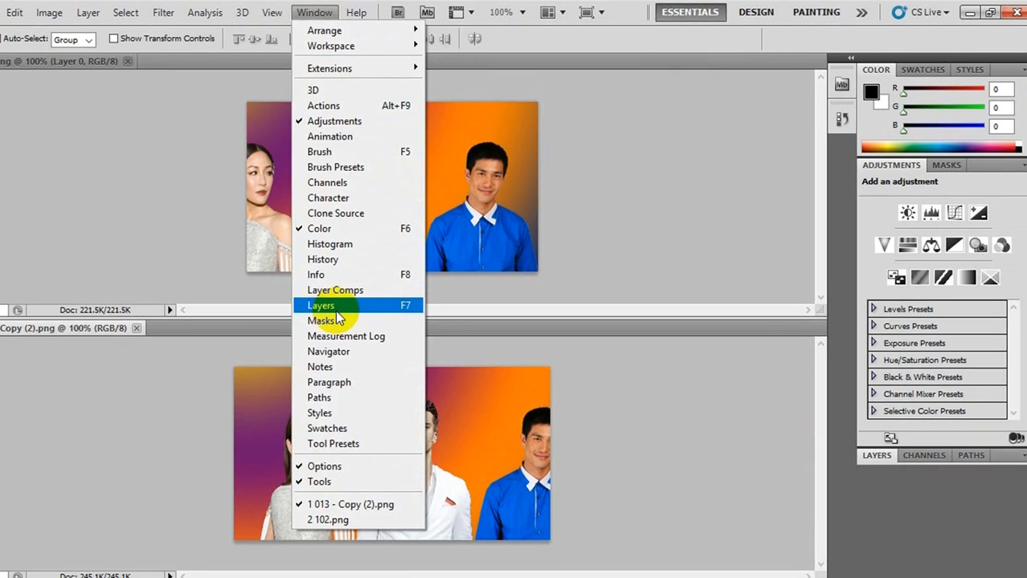
click(384, 300)
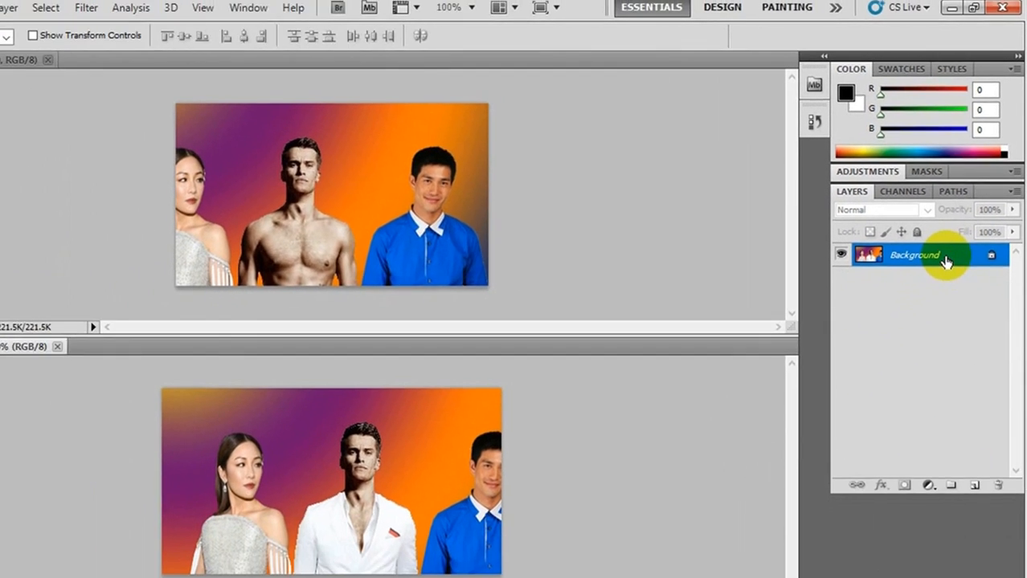
double_click(886, 393)
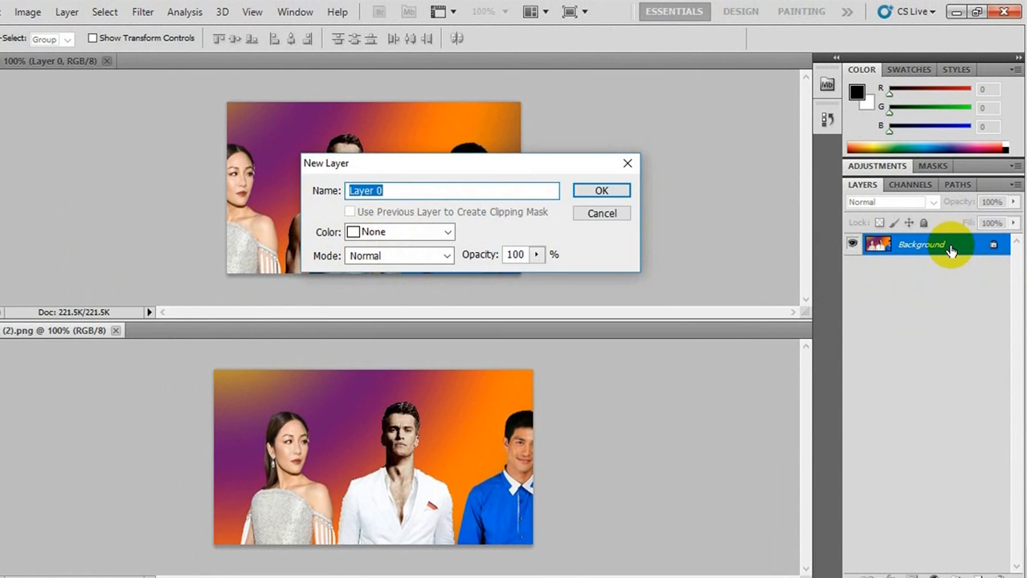
click(615, 191)
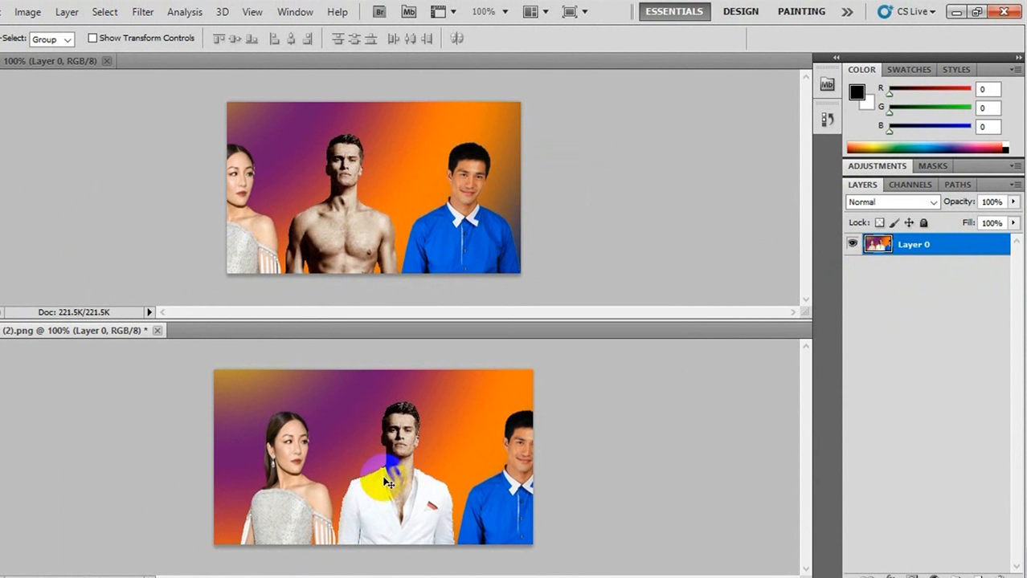
- Copy the 013 - Copy (2).png layer onto the 102.png document and close 013 - Copy (2).png without saving
drag(364, 480, 354, 210)
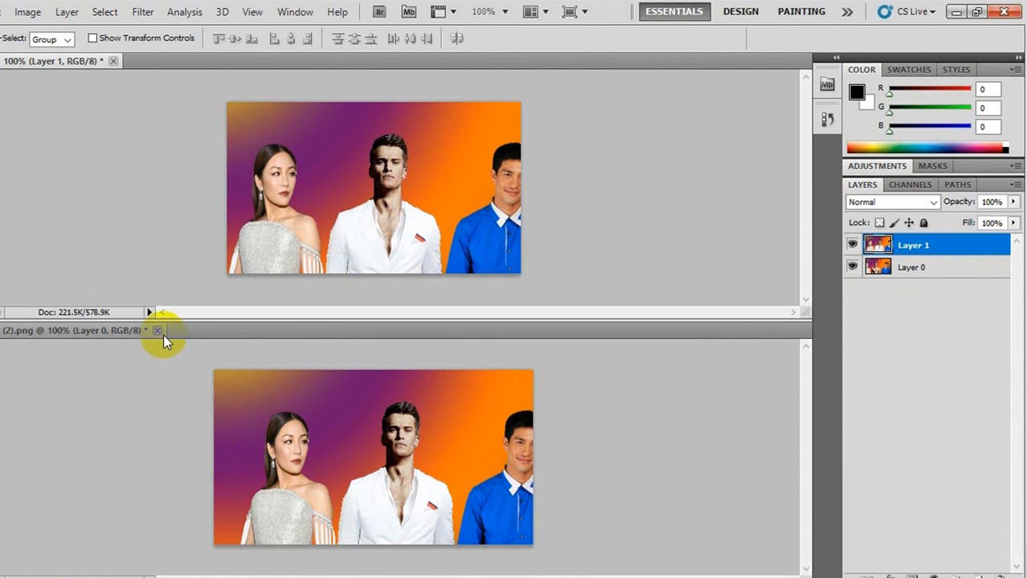
click(158, 331)
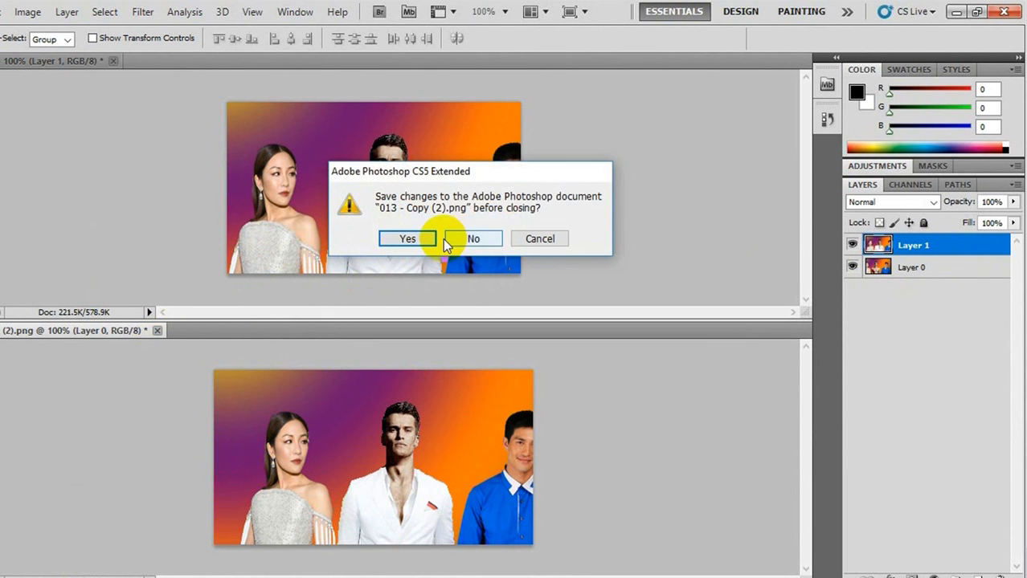
click(463, 240)
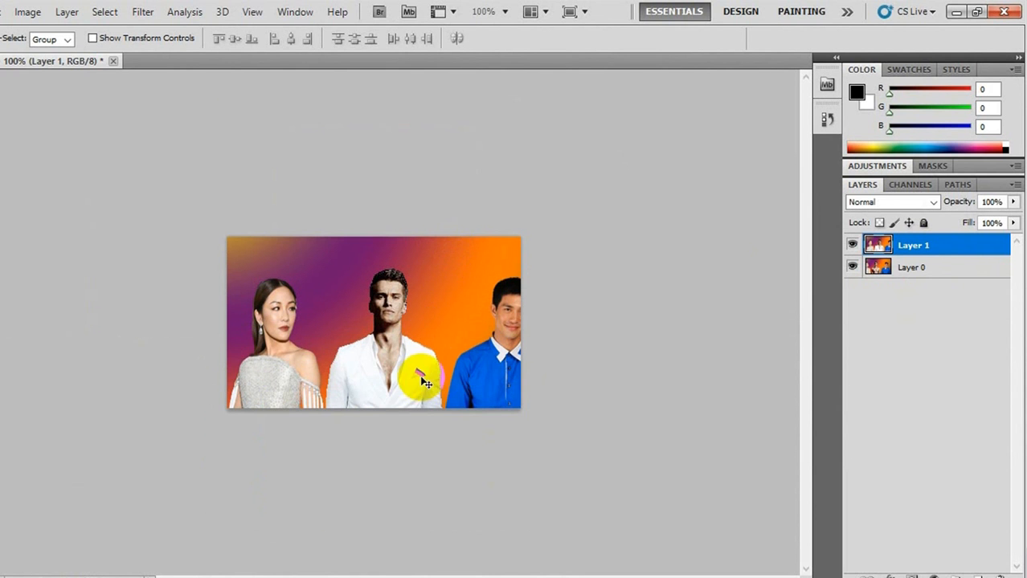
- Reposition Layer 1 over Layer 0 so that it covers the whole 102.png canvas
drag(363, 339, 527, 289)
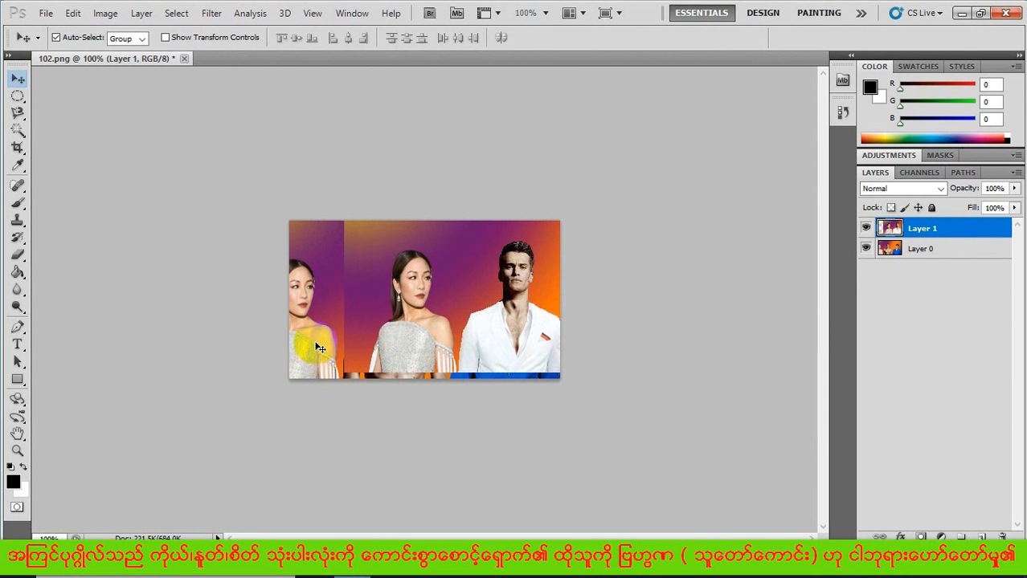
drag(380, 340, 318, 344)
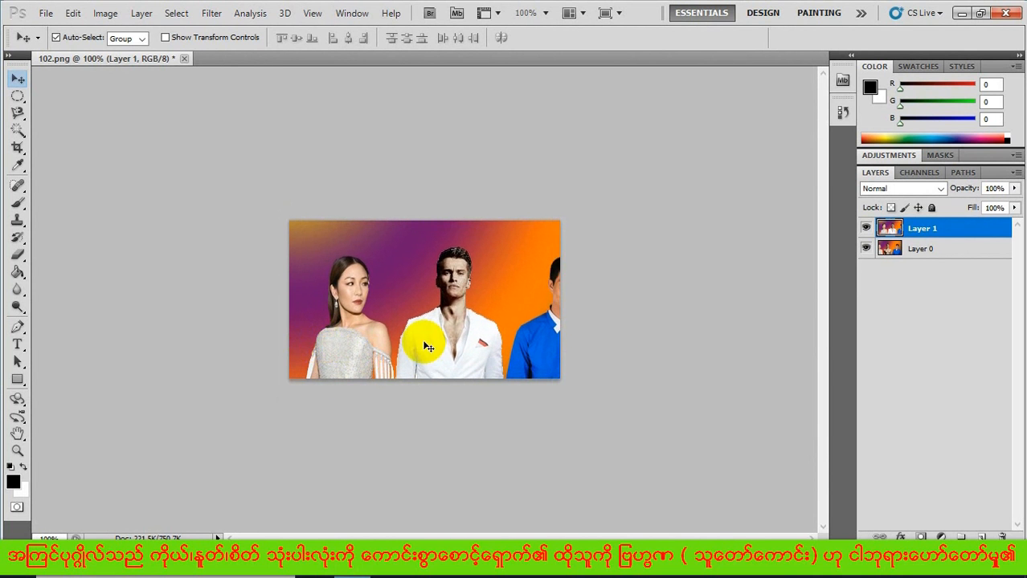
drag(426, 348, 450, 340)
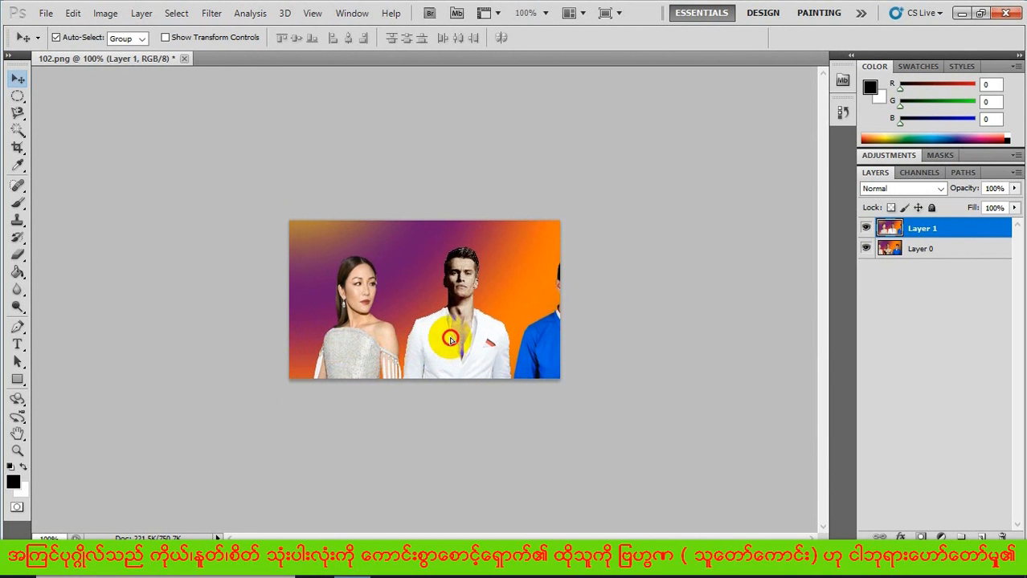
- Select Layer 1 and Layer 0 together and auto-align them with the Auto projection
click(929, 235)
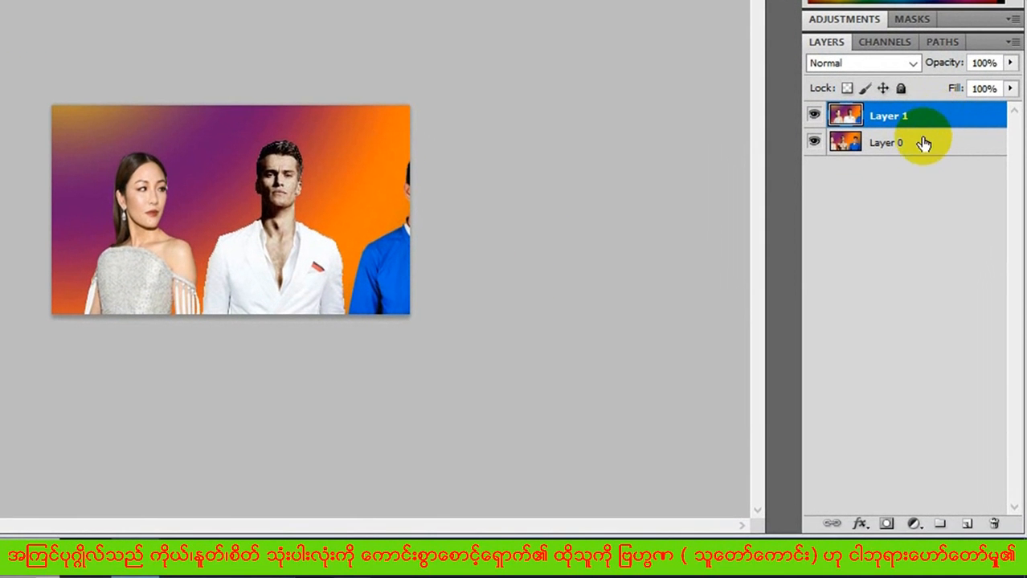
shift+click(921, 146)
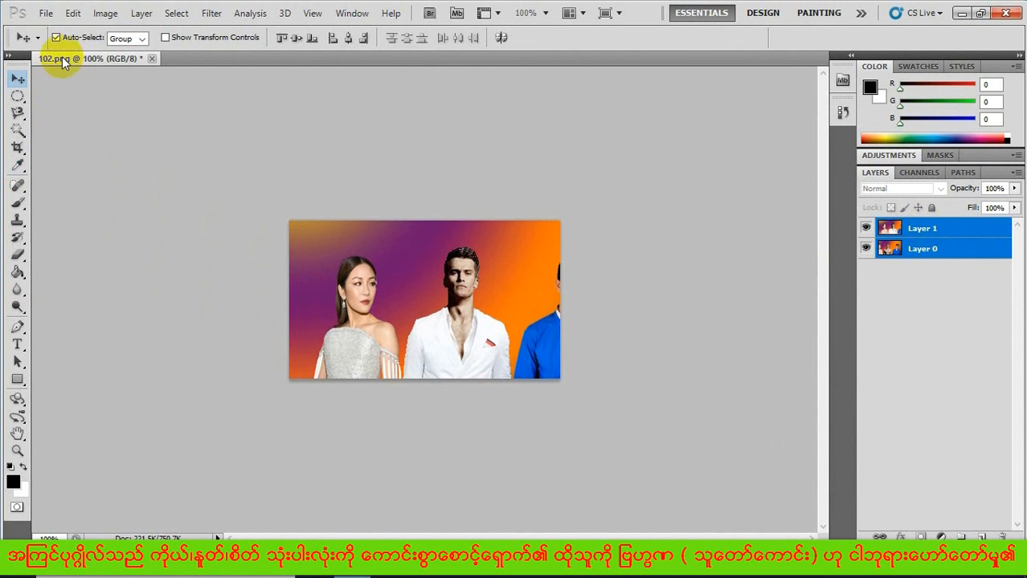
click(72, 13)
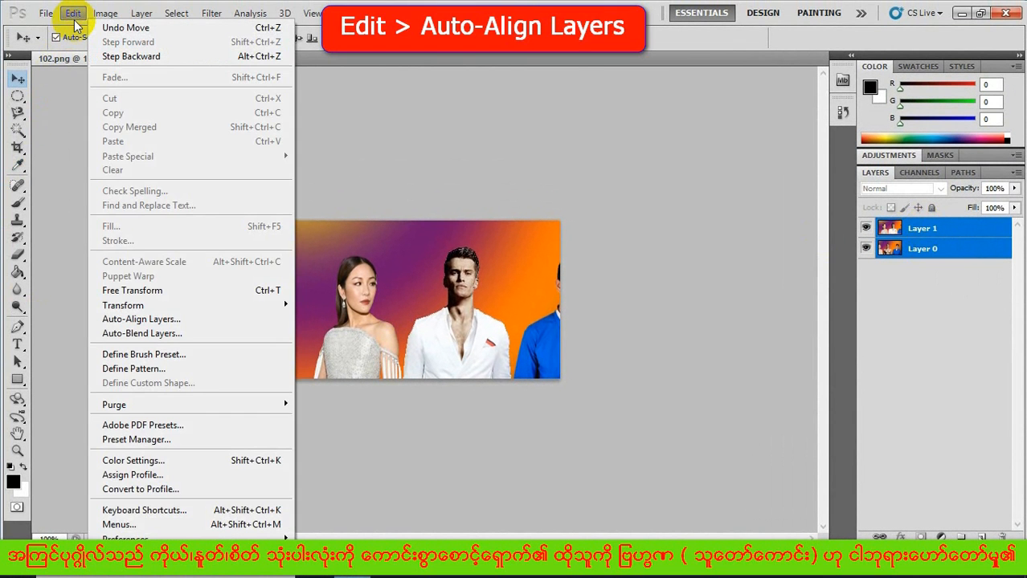
click(149, 319)
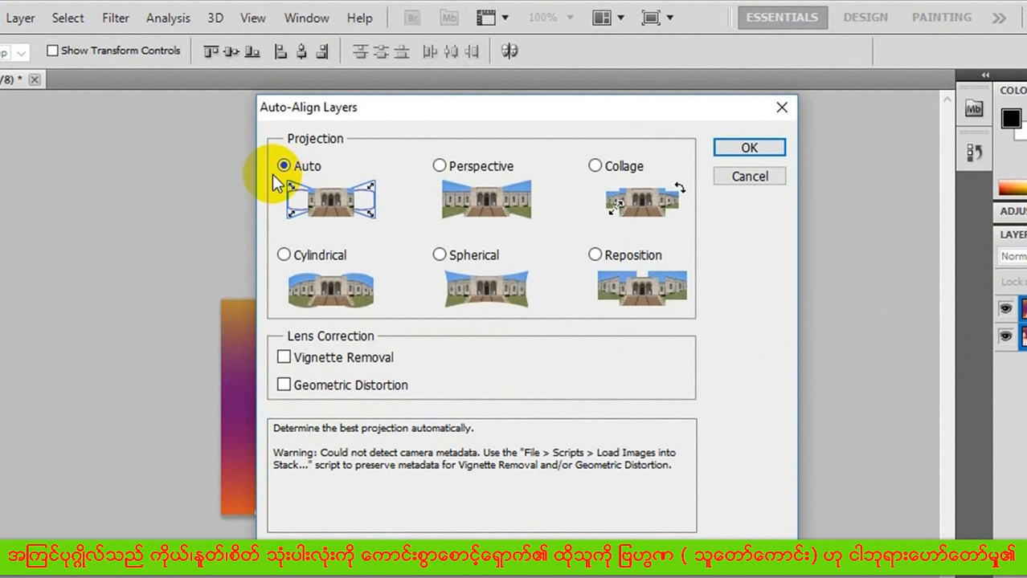
click(747, 149)
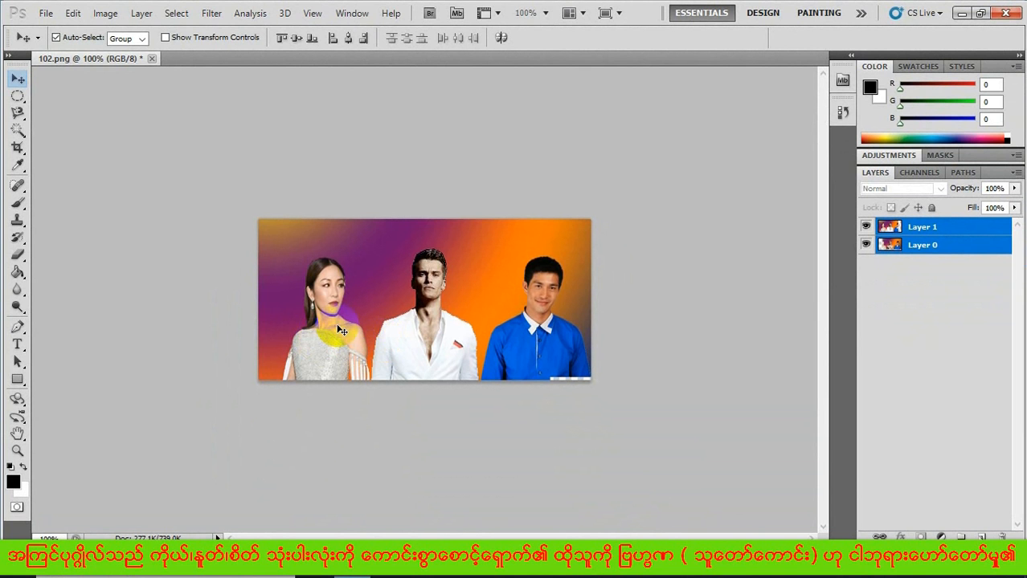
- Crop the aligned picture to remove the empty strip along its lower edge
click(16, 150)
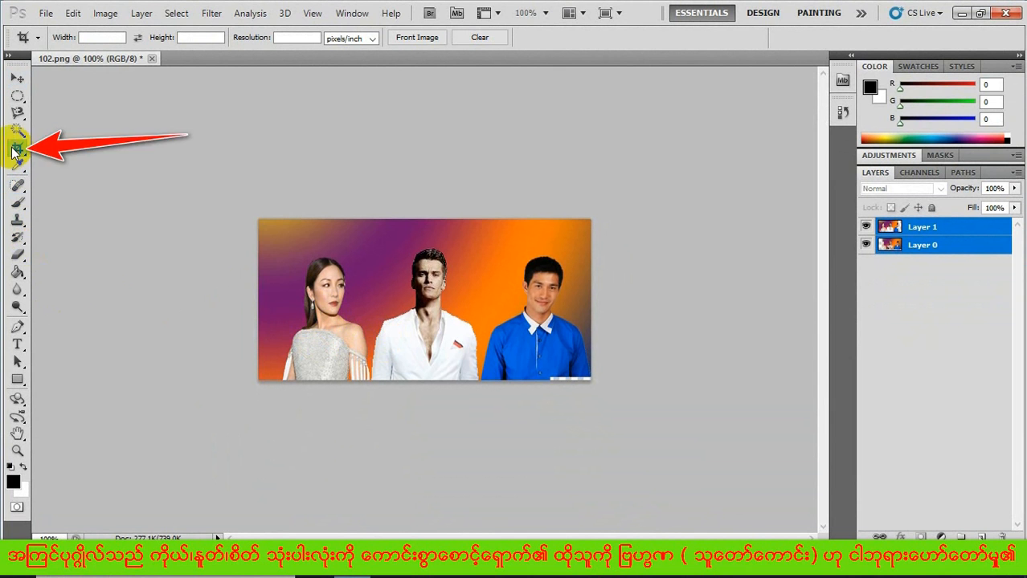
drag(262, 222, 611, 372)
key(Return)
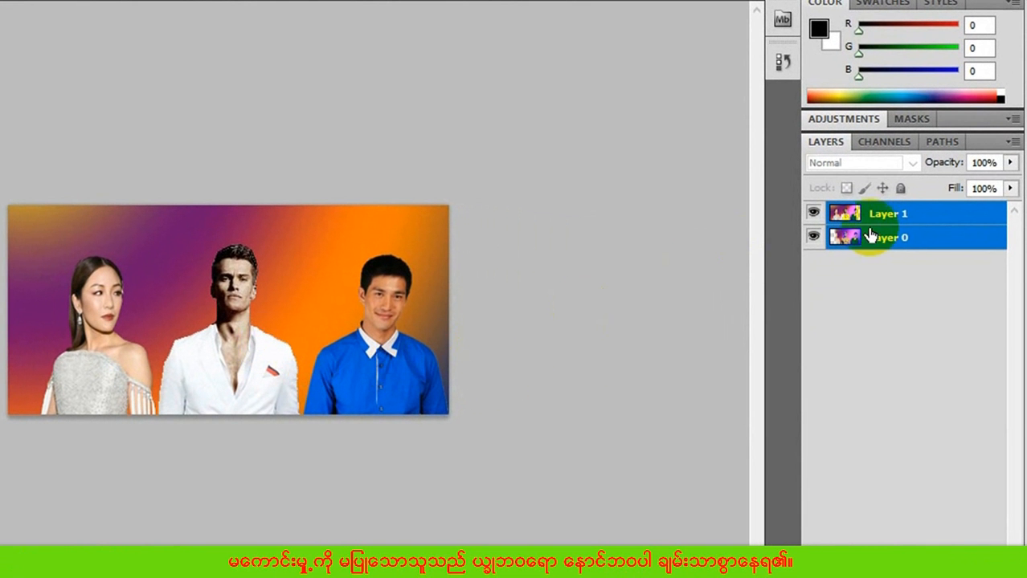
- Erase the middle man's white suit on Layer 1 with the Eraser tool to reveal the body on Layer 0
click(899, 216)
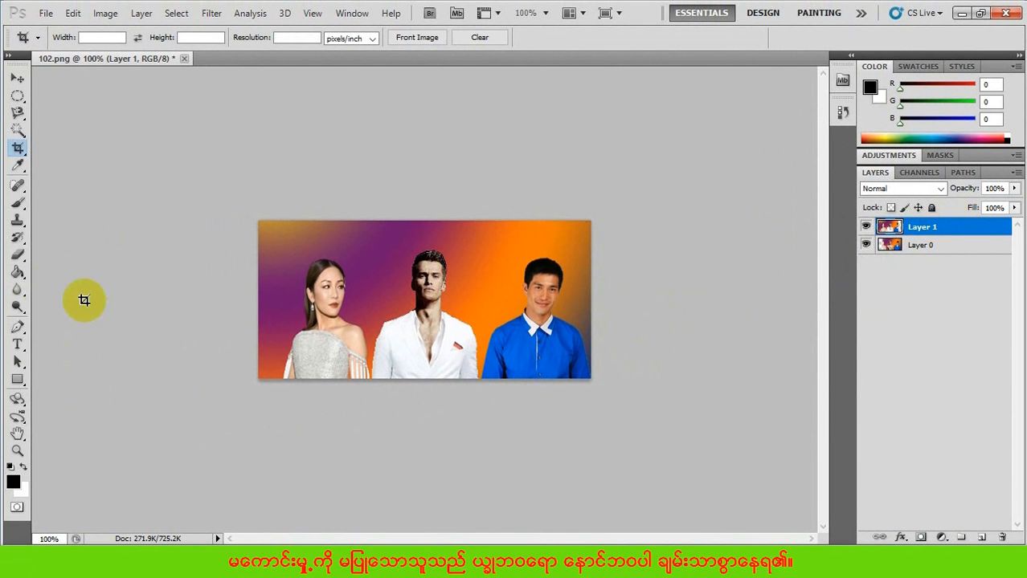
click(19, 258)
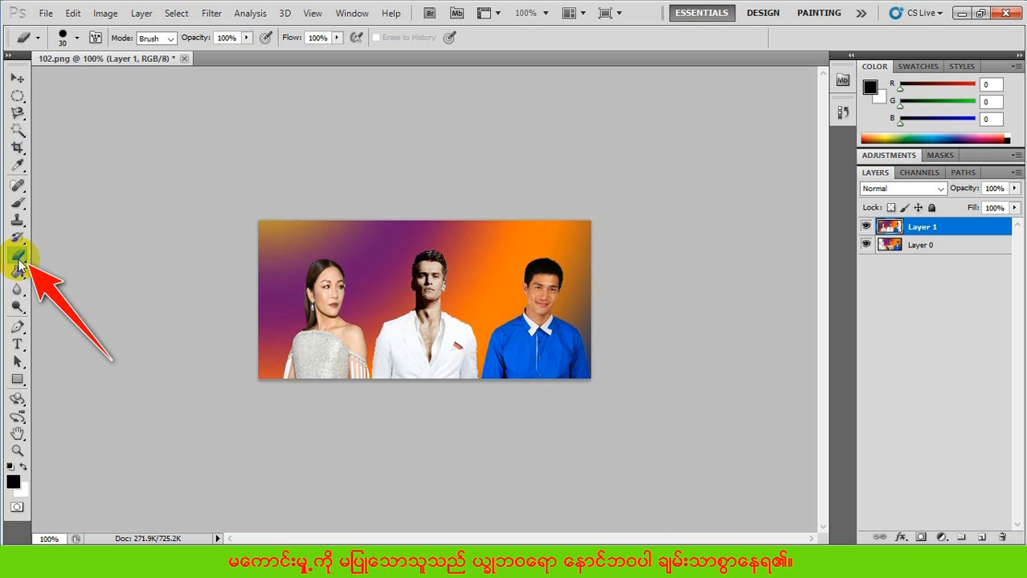
right_click(19, 263)
click(89, 252)
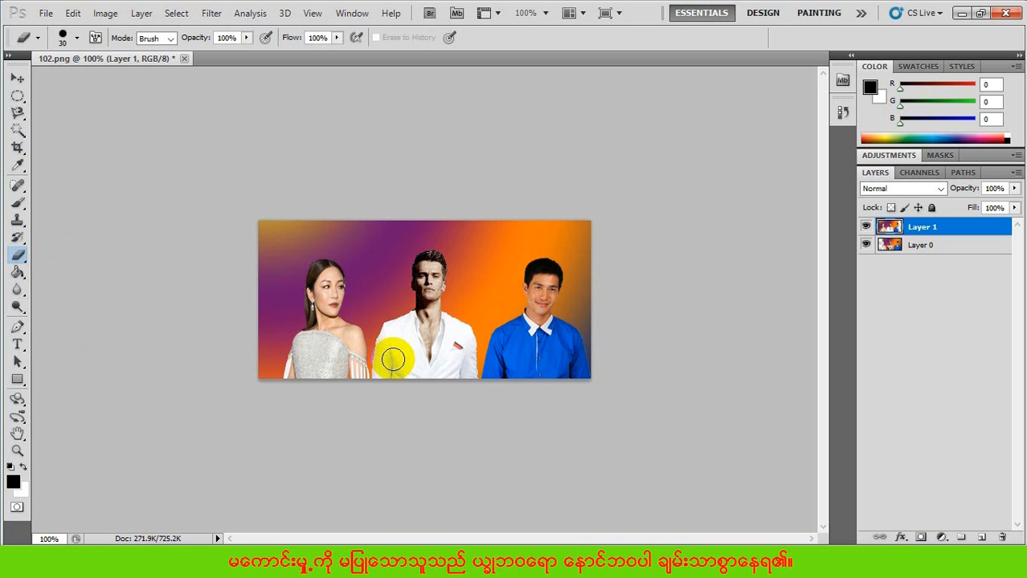
mouse_move(386, 364)
mouse_down()
mouse_move(456, 361)
mouse_move(394, 354)
mouse_move(463, 330)
mouse_move(396, 324)
mouse_move(401, 309)
mouse_move(397, 320)
mouse_move(454, 315)
mouse_move(470, 378)
mouse_move(386, 379)
mouse_move(381, 331)
mouse_move(410, 369)
mouse_move(426, 353)
mouse_move(453, 356)
mouse_move(457, 368)
mouse_move(432, 377)
mouse_up()
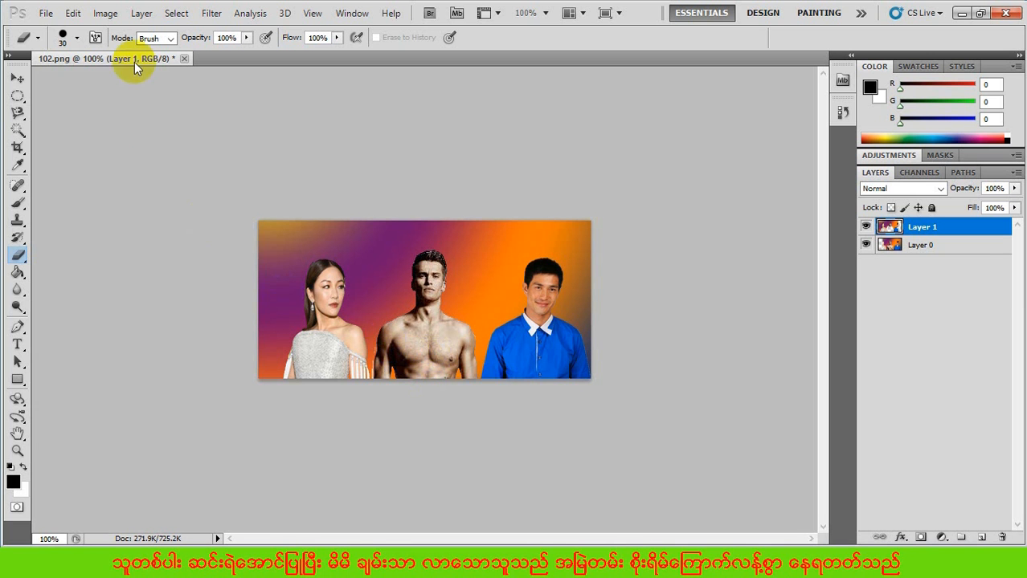
- Create a new 4 × 6 inch document at 300 pixels/inch with White background contents and convert its Background into a normal layer
click(46, 13)
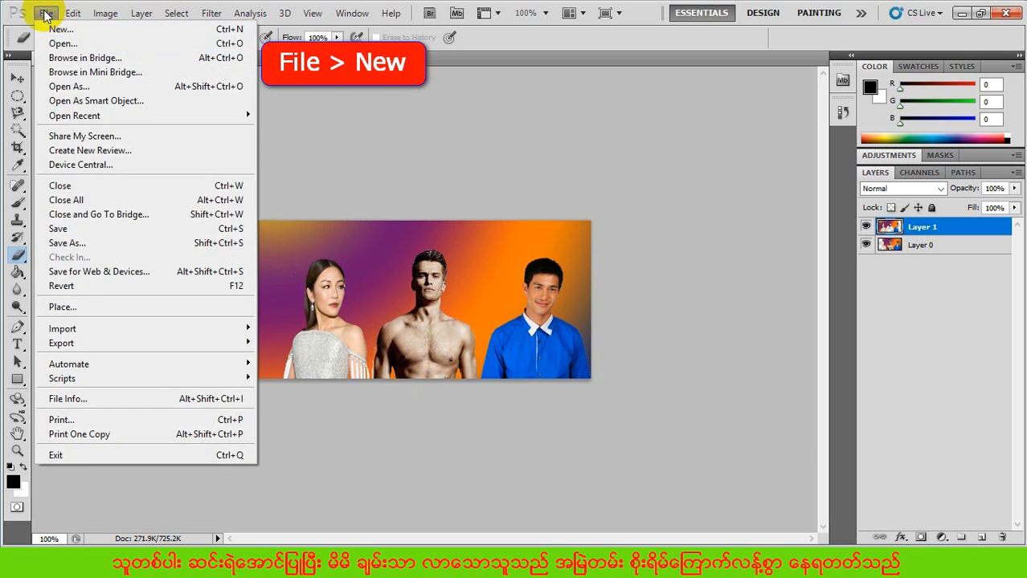
click(67, 30)
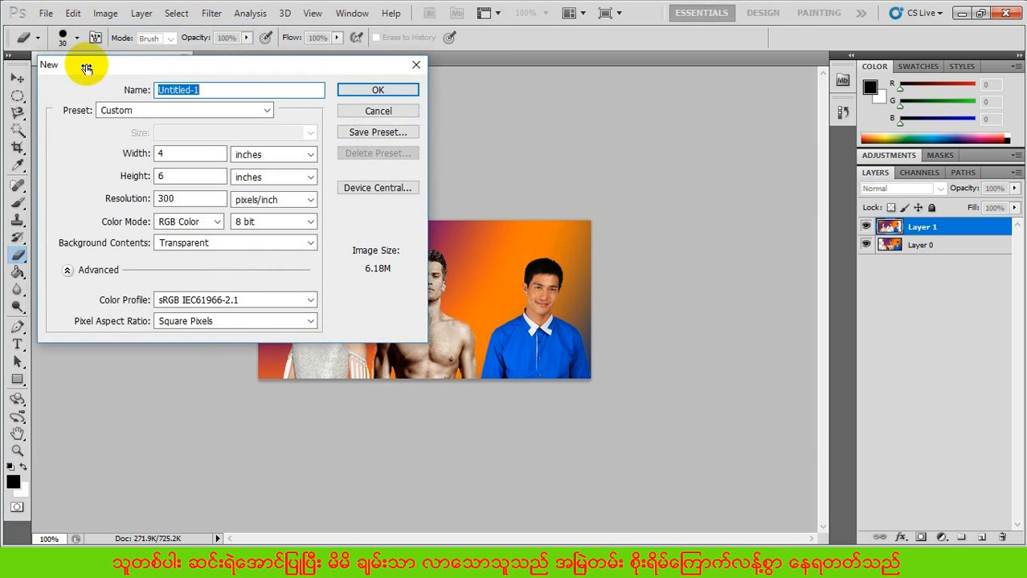
click(227, 244)
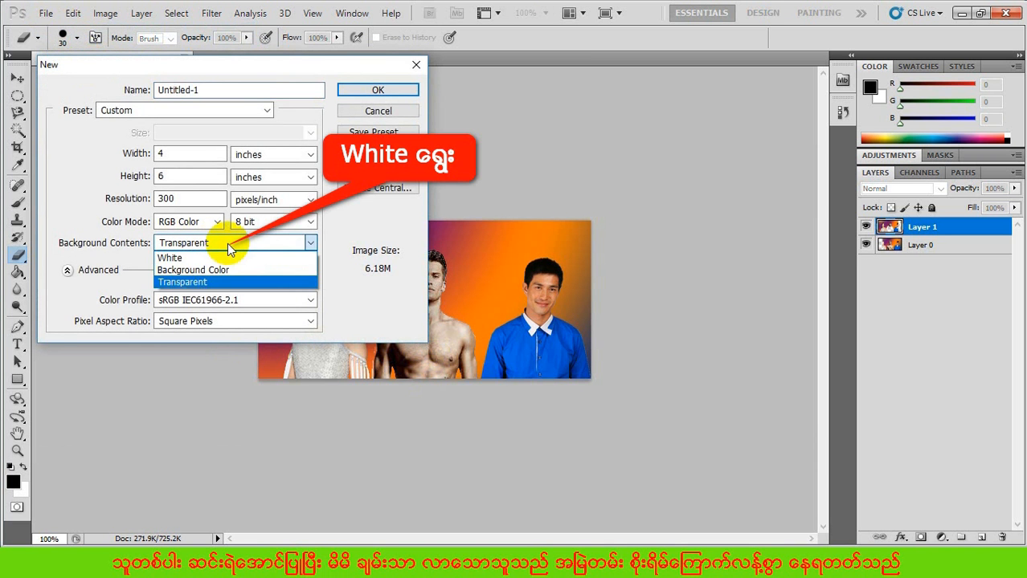
click(208, 259)
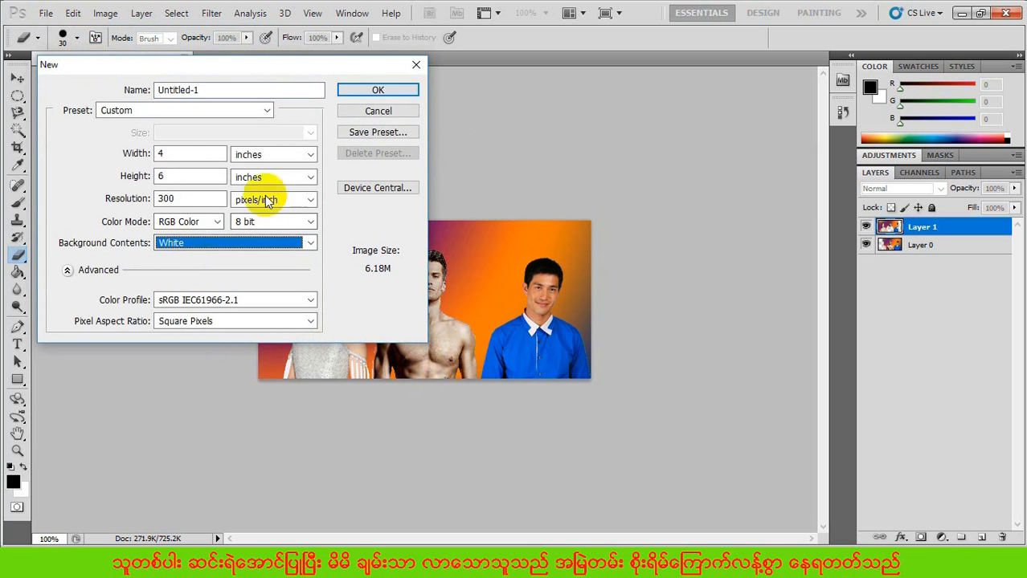
click(378, 90)
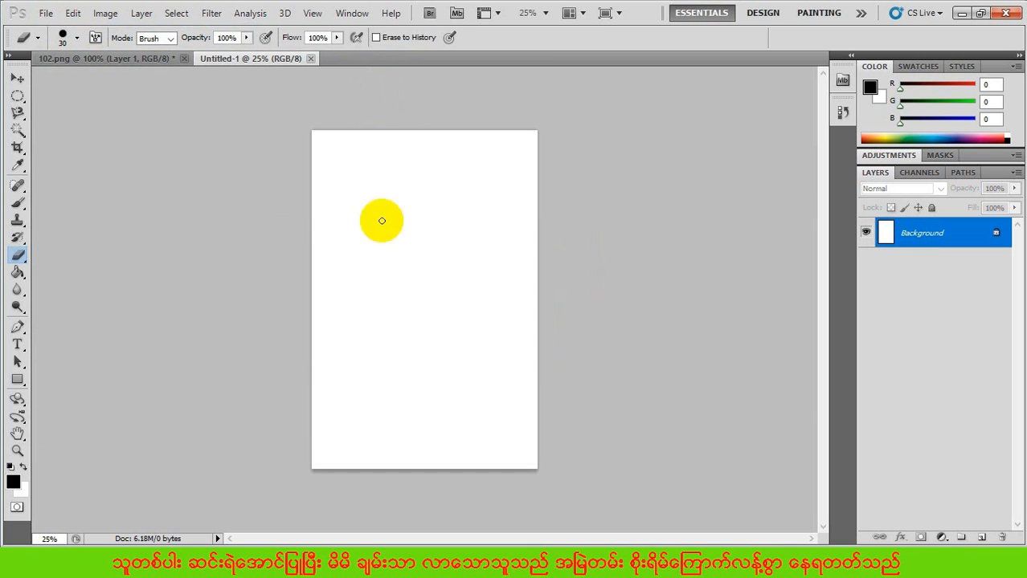
double_click(977, 233)
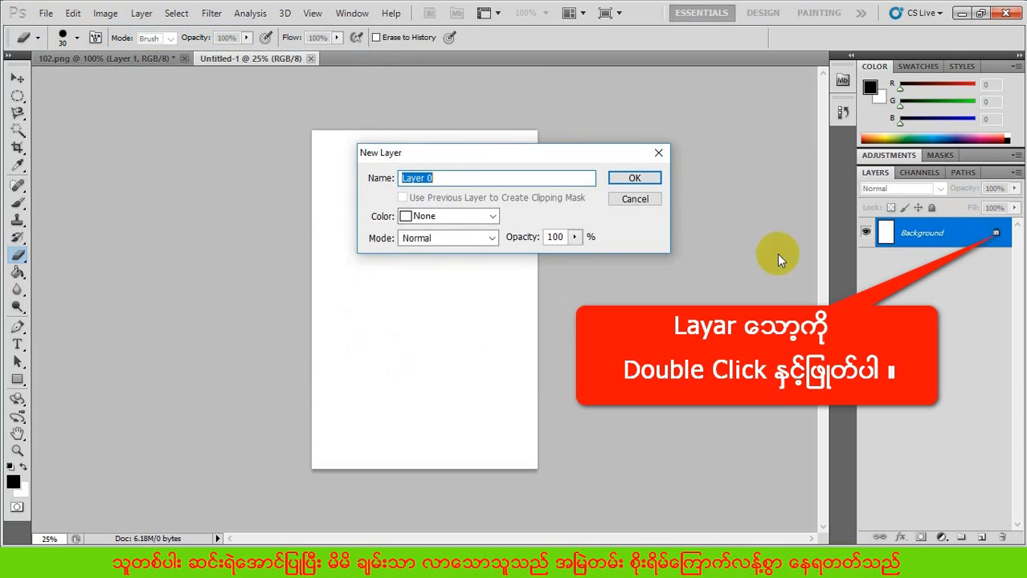
click(635, 178)
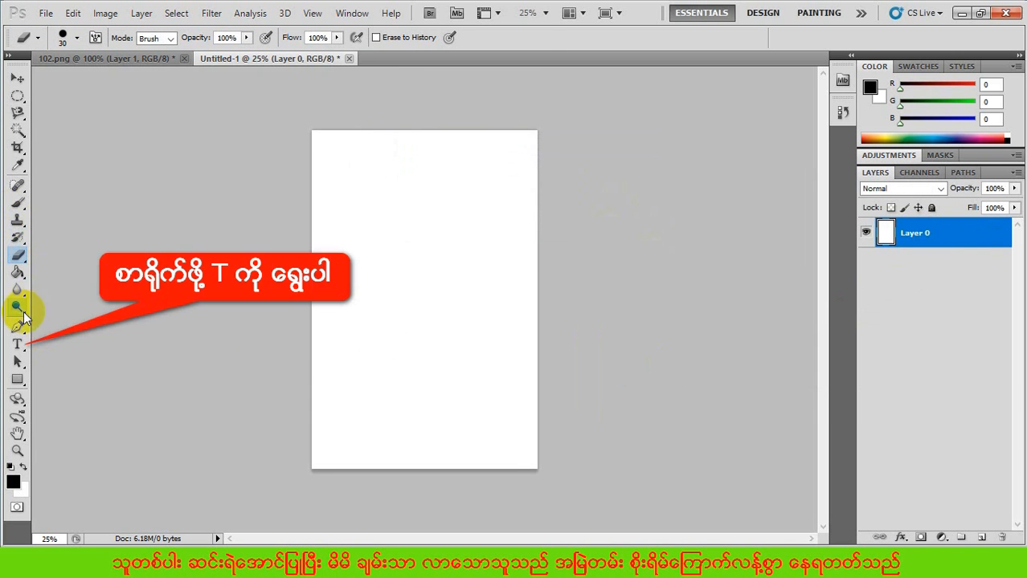
- Add a two-line horizontal text on the upper part of the page with the author's name above "Photoshop lessons"
click(18, 345)
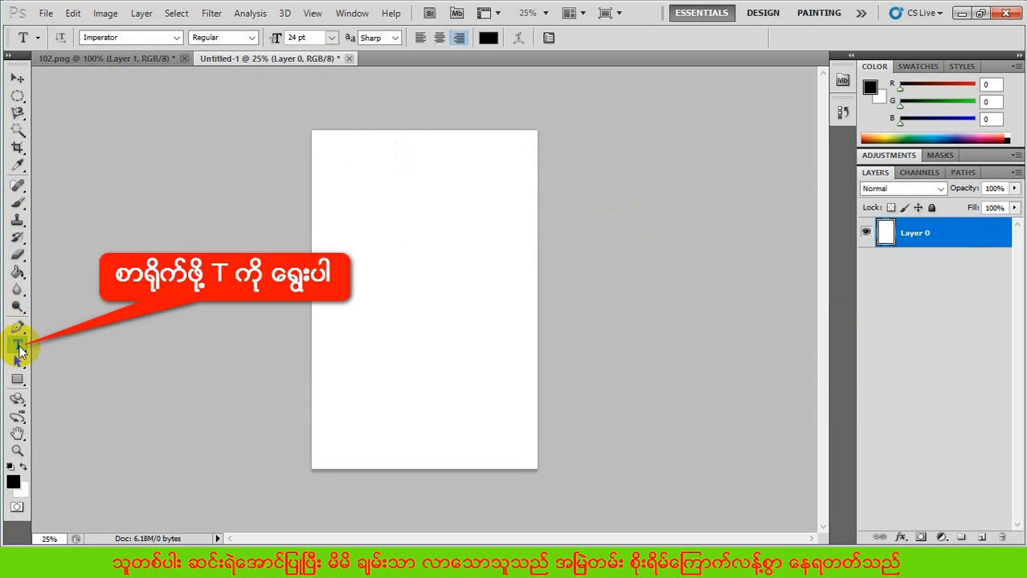
click(340, 209)
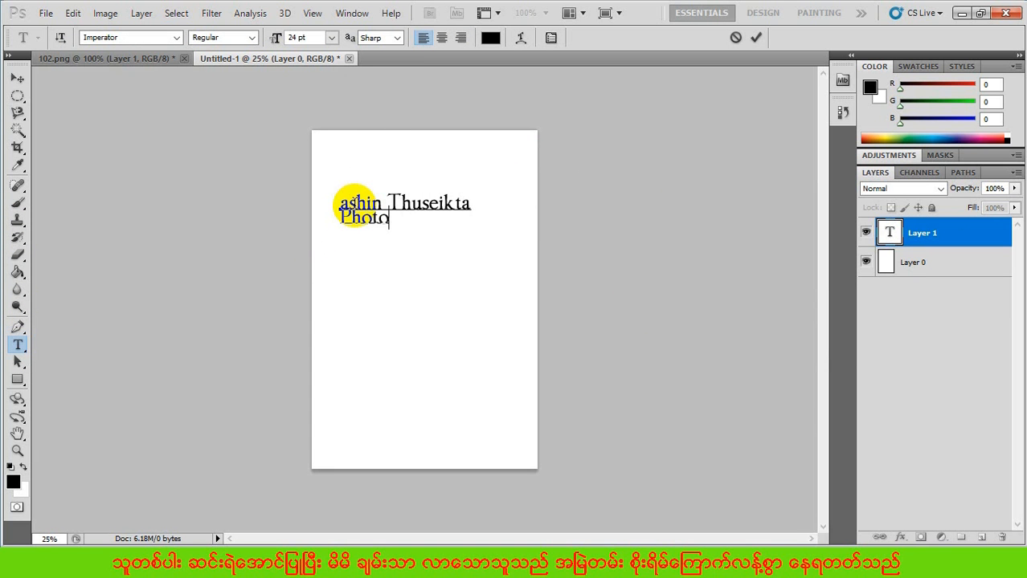
text(shop lessons)
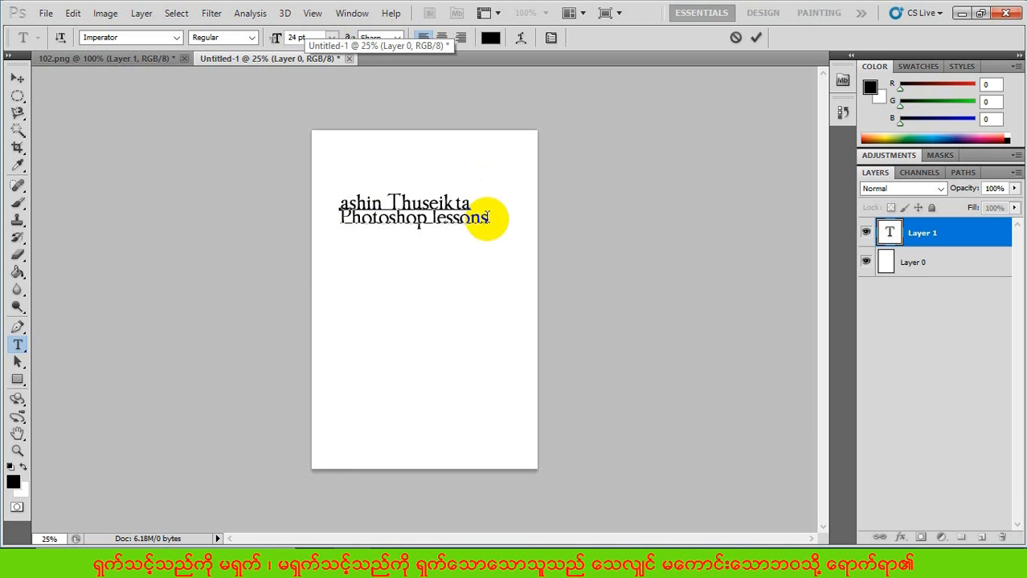
- Right-align both text lines and move the text back fully onto the page
drag(488, 218, 323, 200)
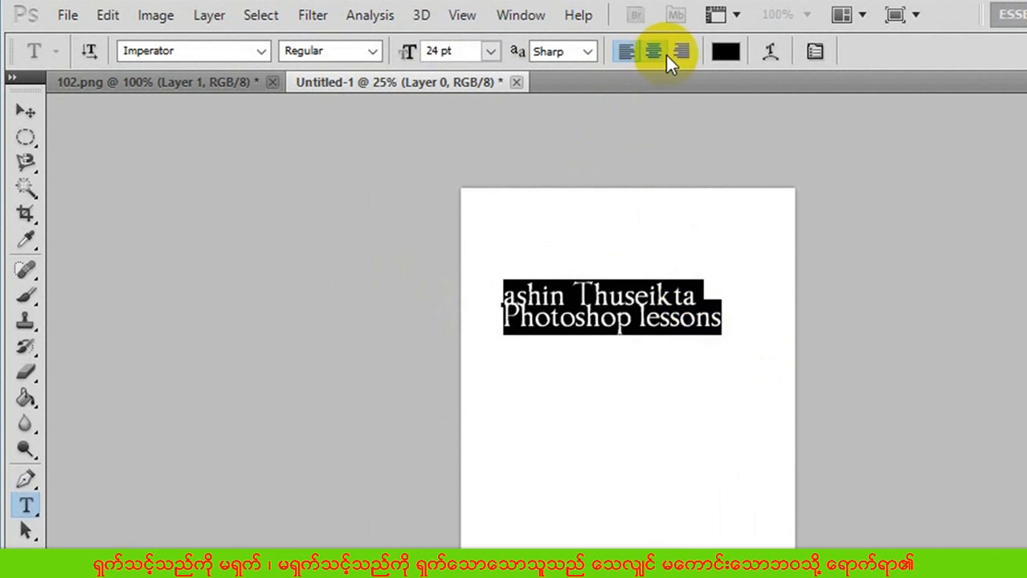
click(682, 52)
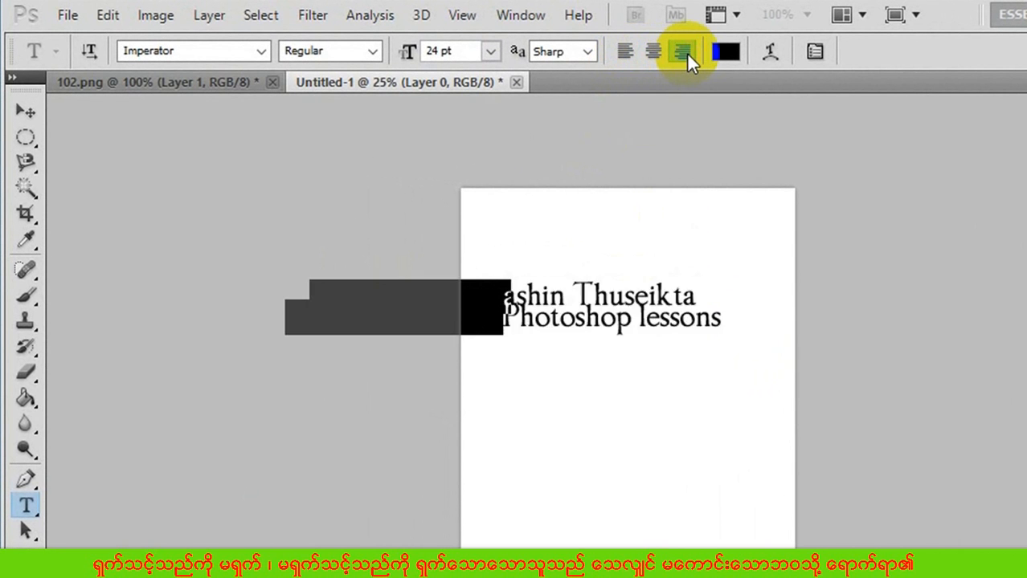
click(22, 111)
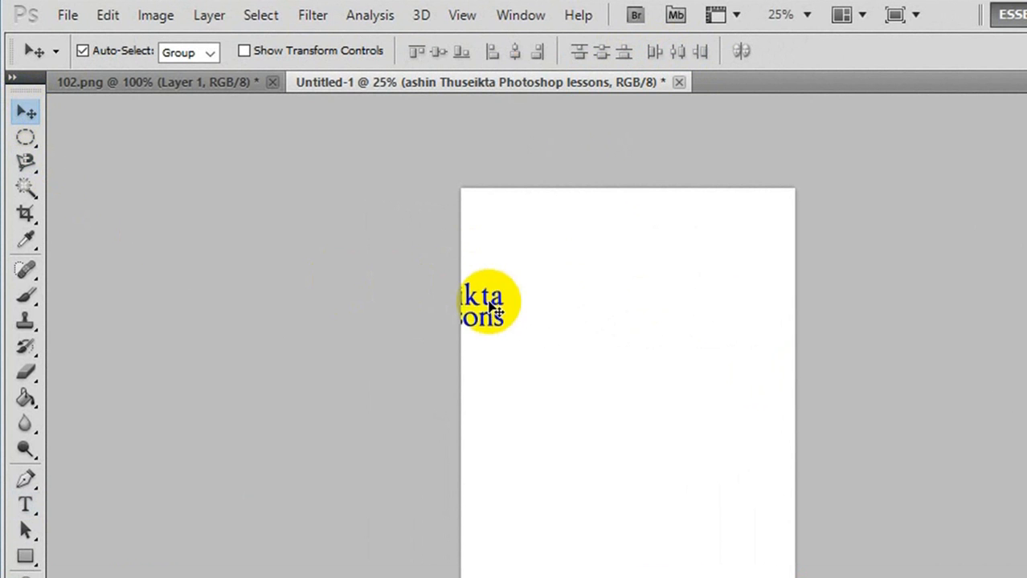
drag(493, 298, 707, 317)
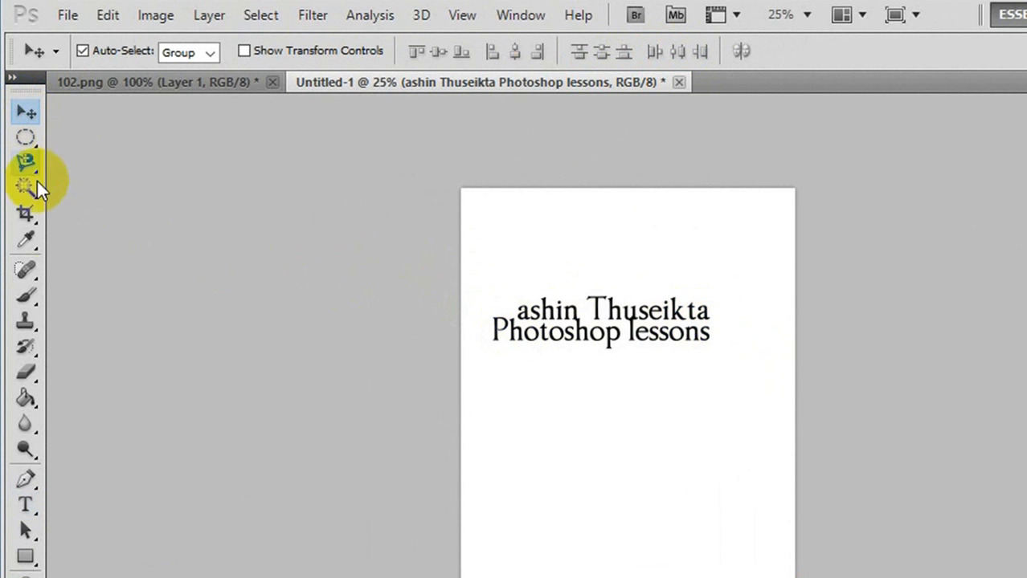
- Change the color of the whole two-line text to red
click(31, 504)
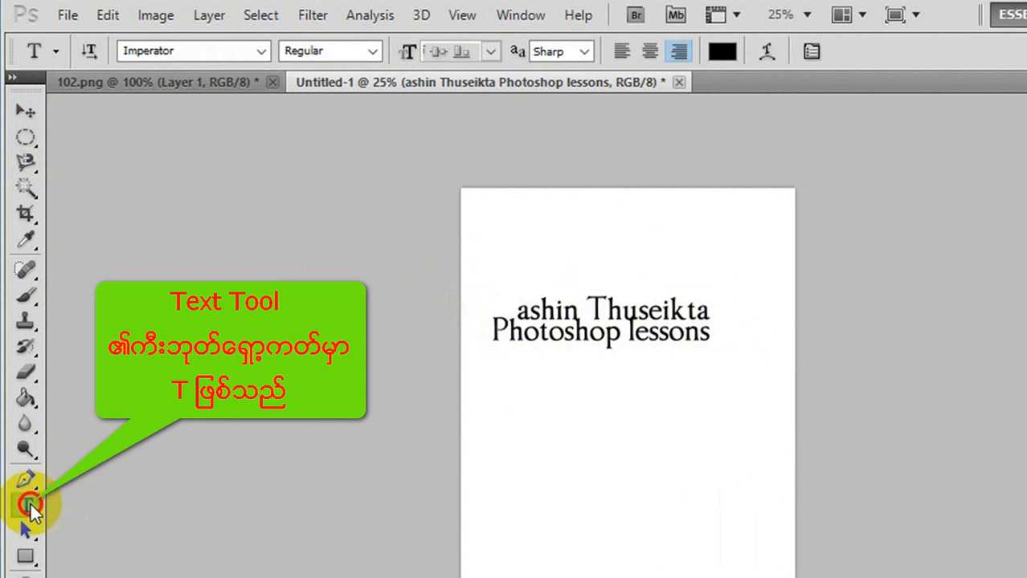
click(608, 309)
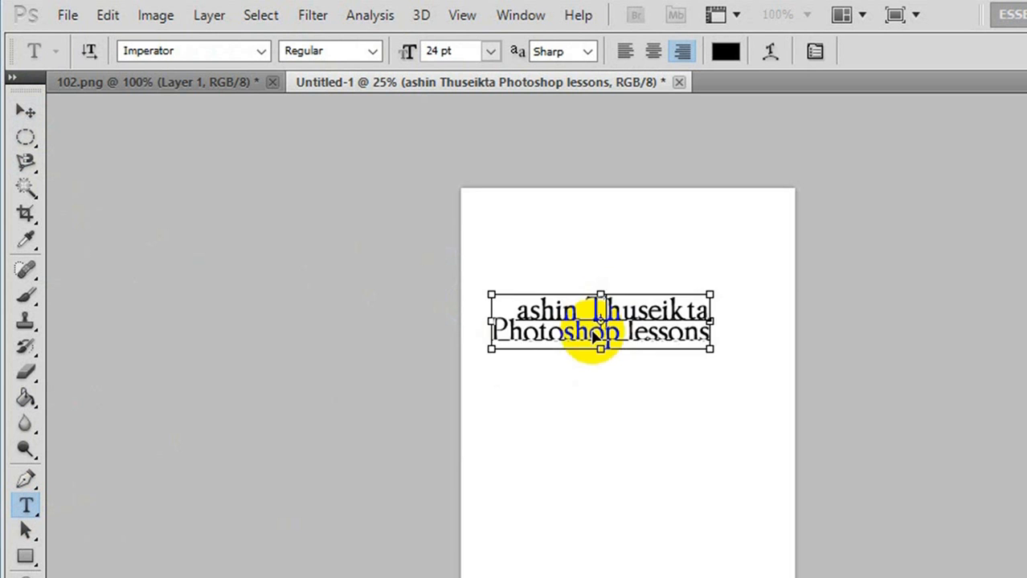
key(ctrl+a)
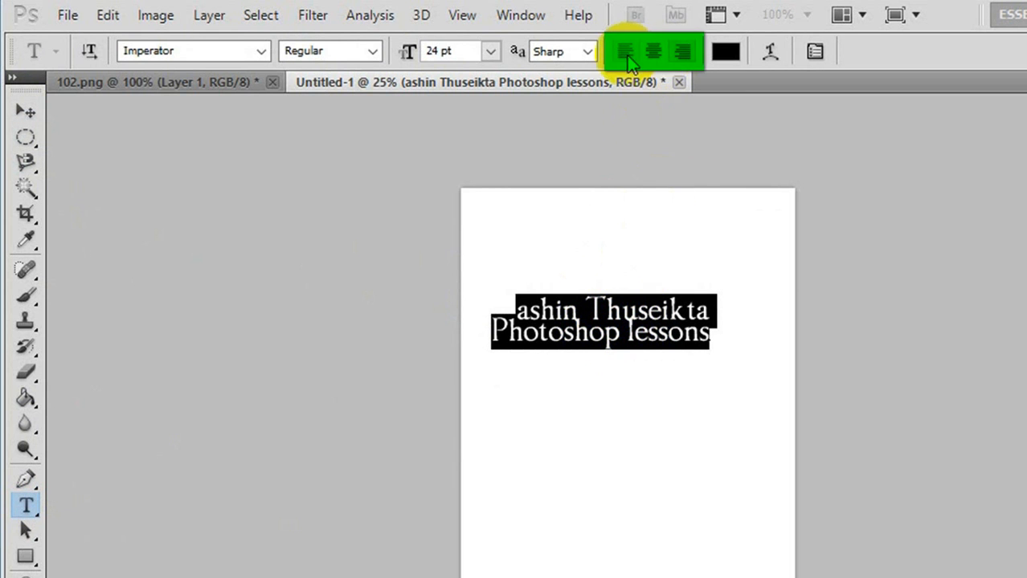
click(727, 53)
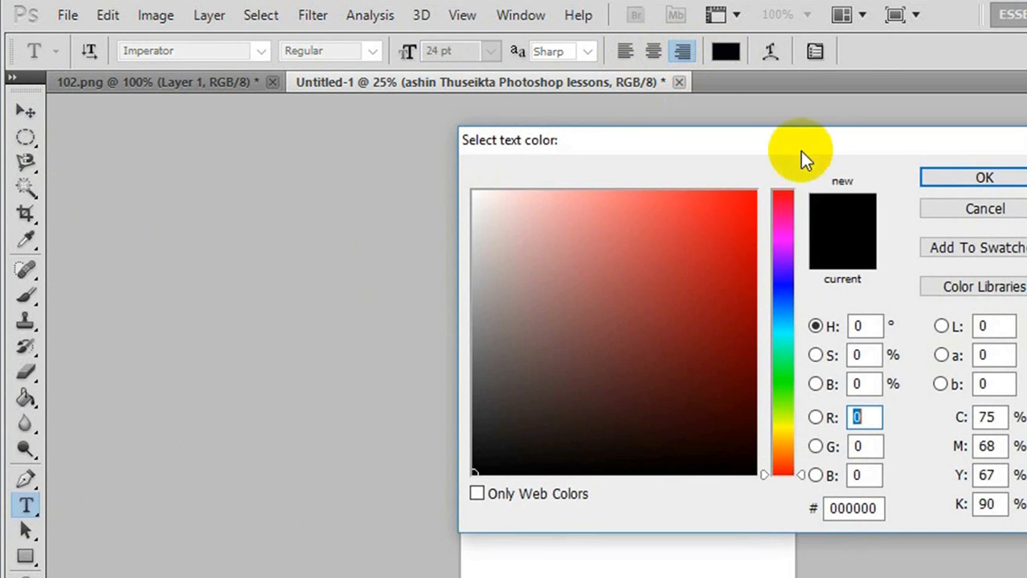
click(730, 219)
click(985, 179)
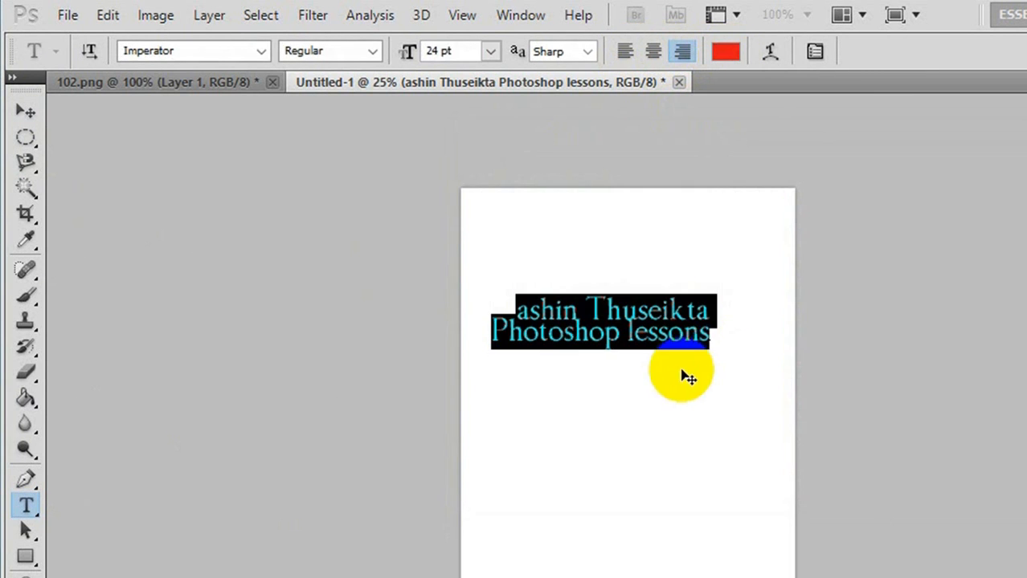
click(684, 333)
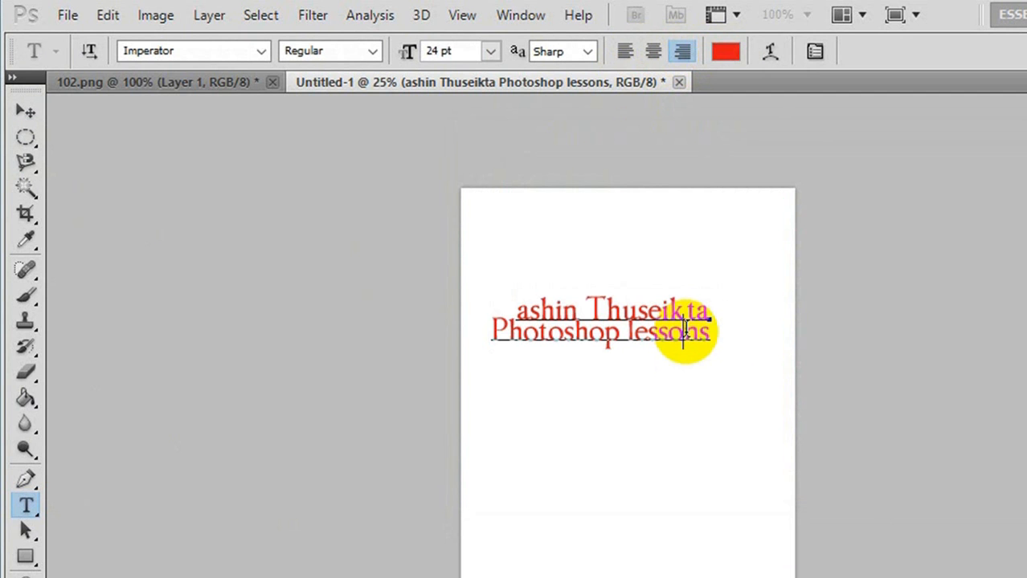
- Try a horizontal Arc warp with a bend of +28% on the whole text
key(ctrl+a)
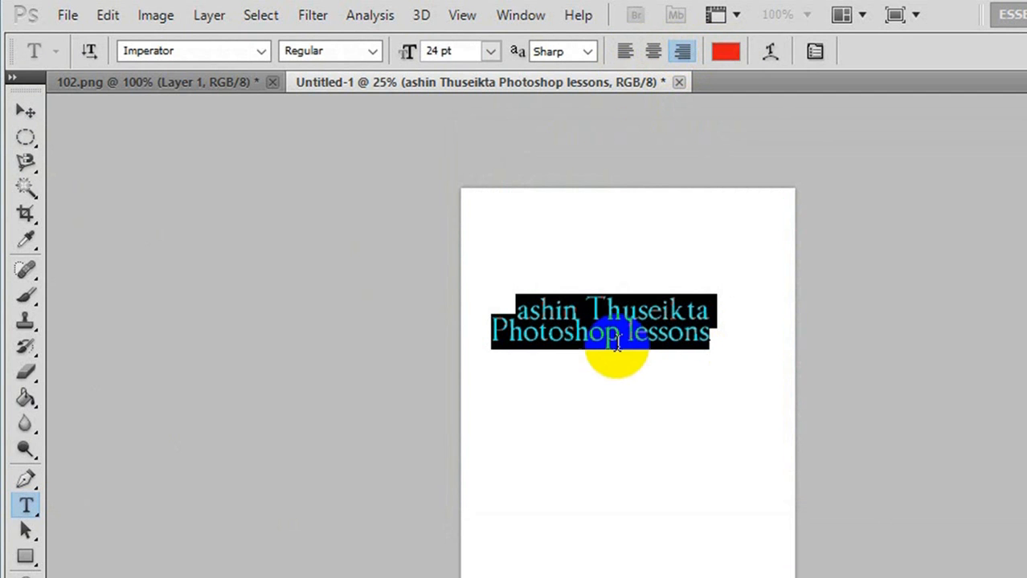
click(768, 50)
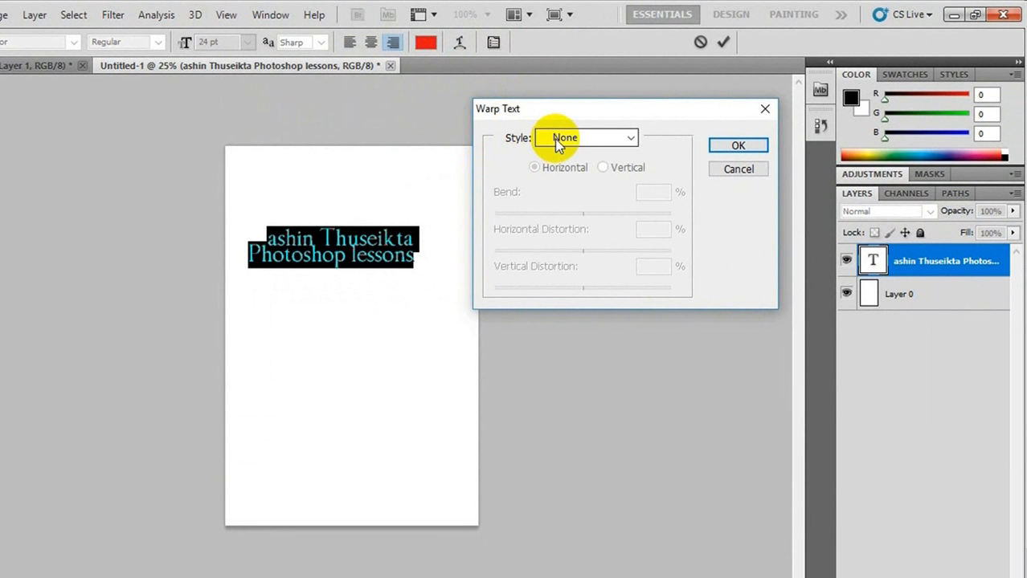
click(619, 138)
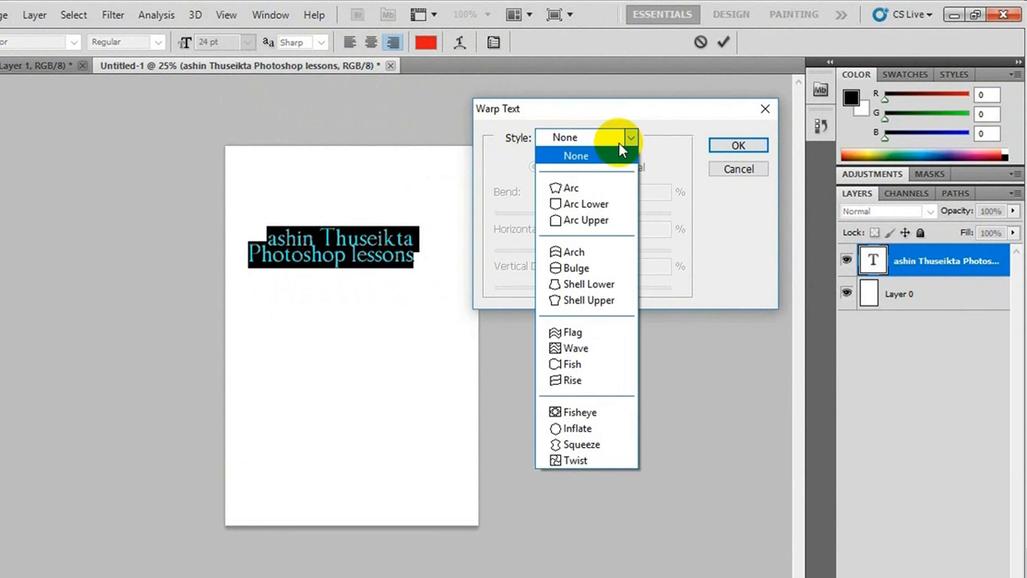
click(591, 188)
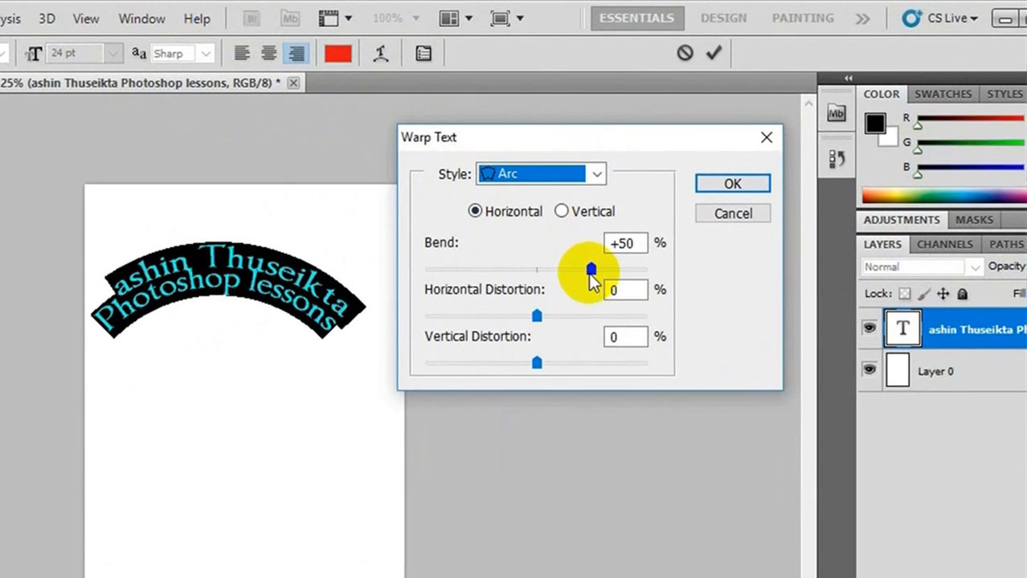
drag(626, 213, 623, 214)
mouse_move(556, 315)
mouse_down()
mouse_move(424, 316)
mouse_move(537, 317)
mouse_up()
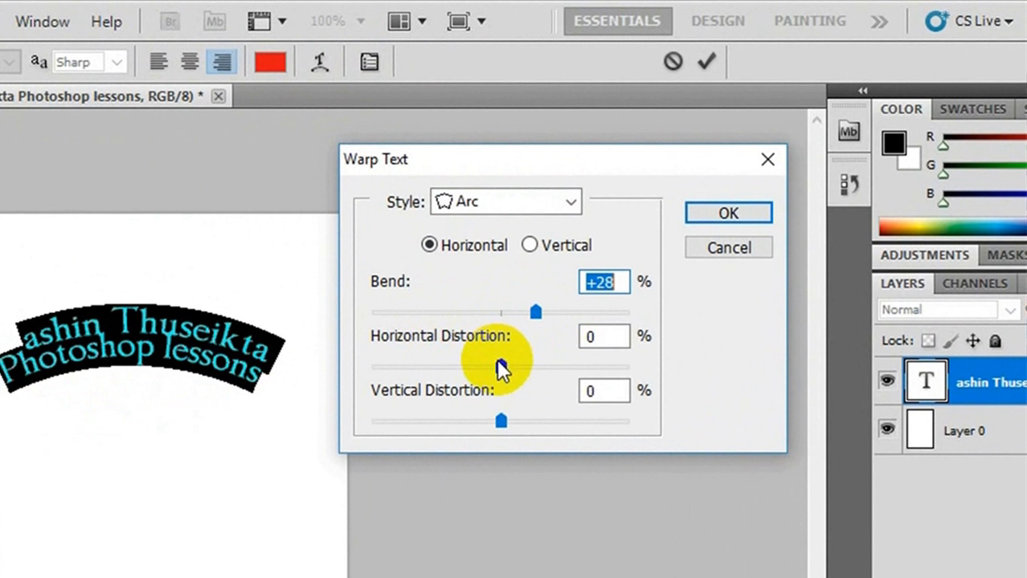
- Try the Arc warp in the Vertical orientation with a horizontal distortion of +16% and a bend of +15%
drag(499, 365, 520, 363)
click(530, 246)
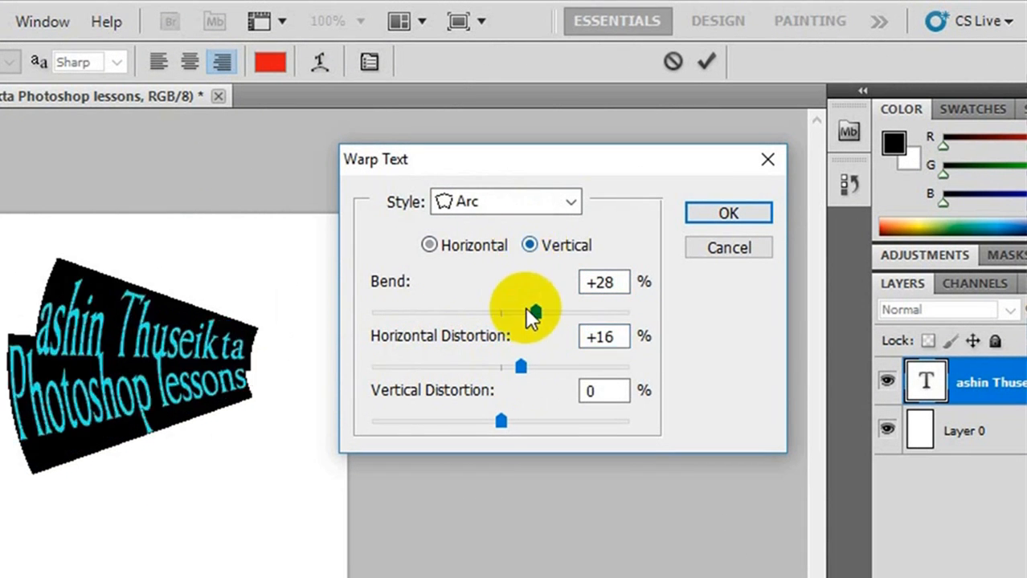
mouse_move(534, 313)
mouse_down()
mouse_move(462, 316)
mouse_move(519, 314)
mouse_up()
- Try the Arc Lower warp style with a bend of -23%, discard the warp and deselect the text
click(565, 206)
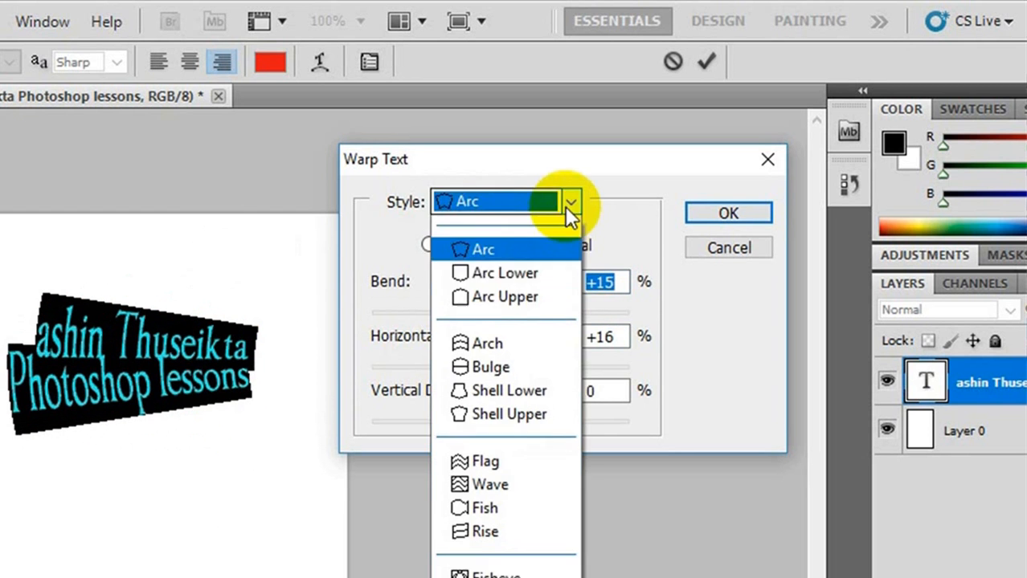
click(515, 302)
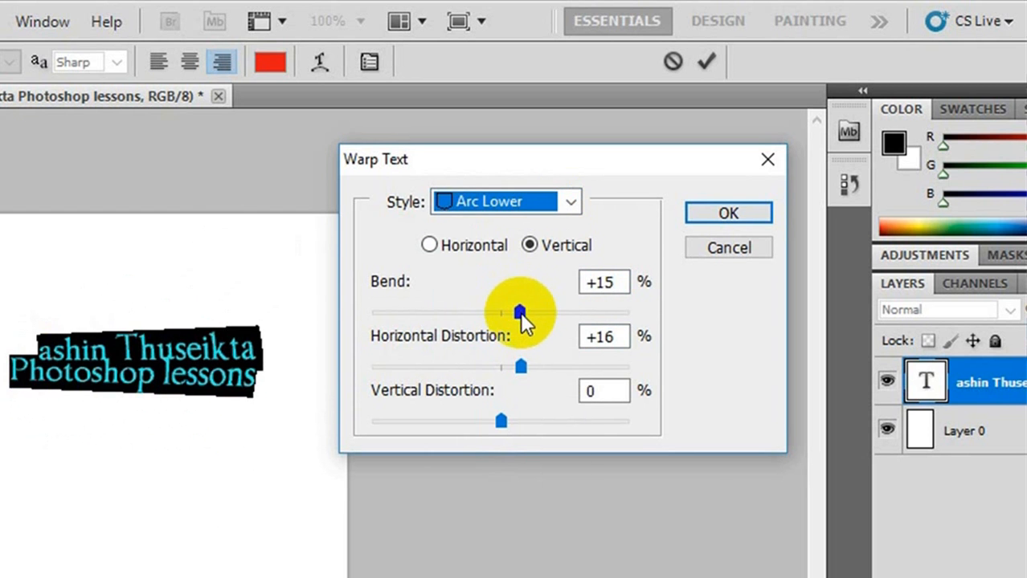
drag(520, 312, 472, 311)
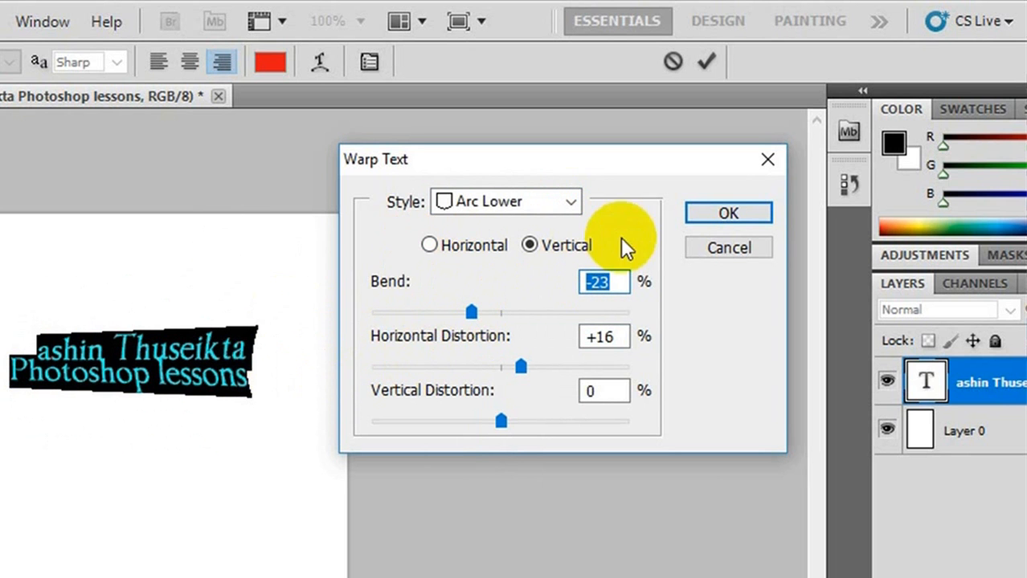
drag(714, 244, 321, 358)
click(734, 244)
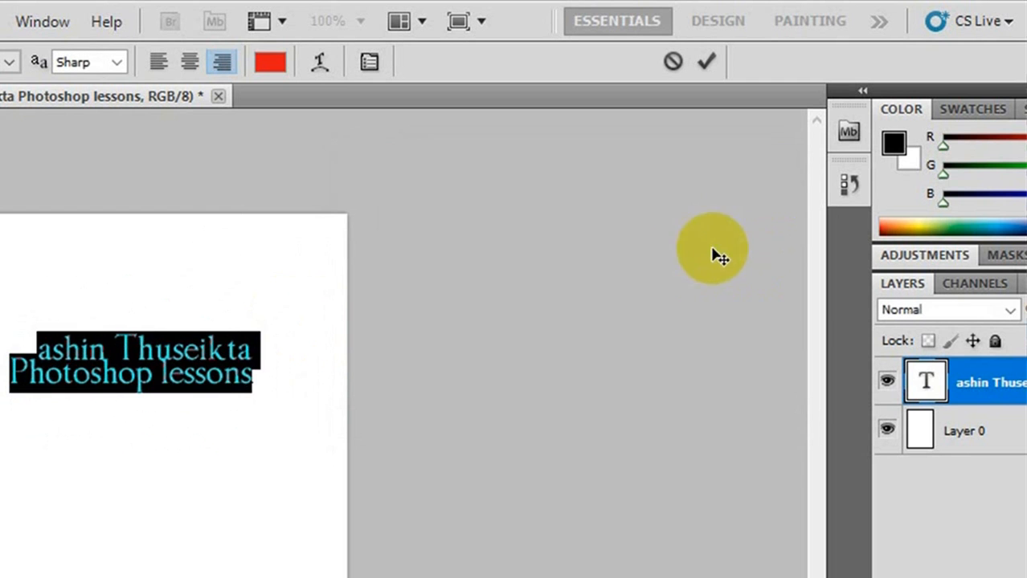
click(208, 366)
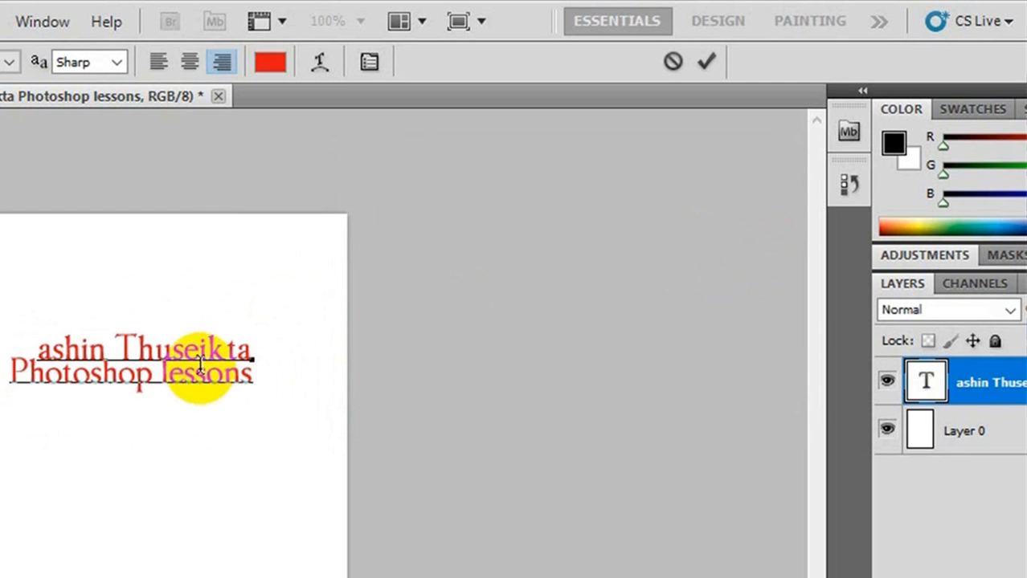
- Change the font of the whole two-line text to ImperatorBronzeSmallCaps and move the text right so both lines fit on the page
key(ctrl+a)
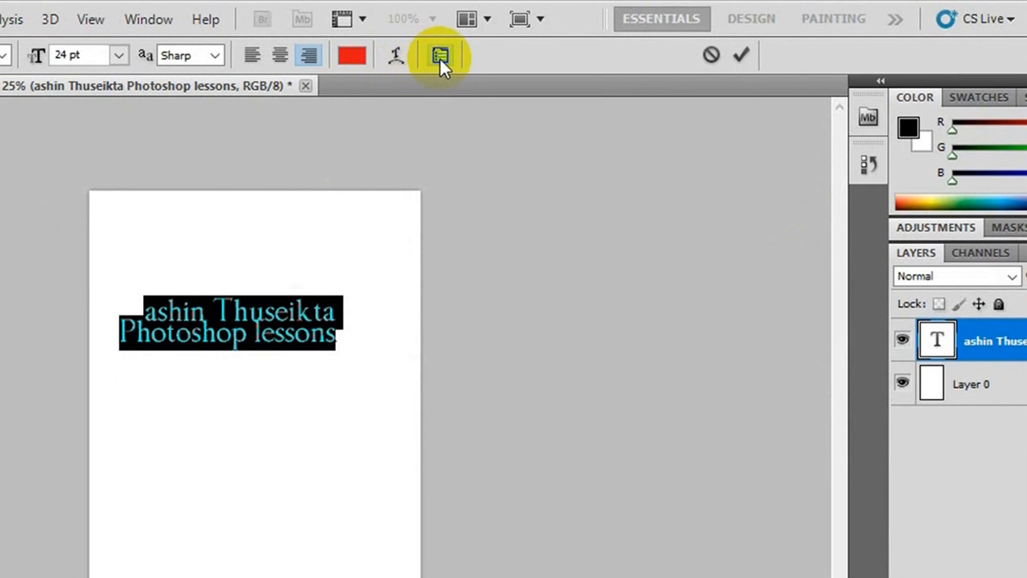
click(440, 55)
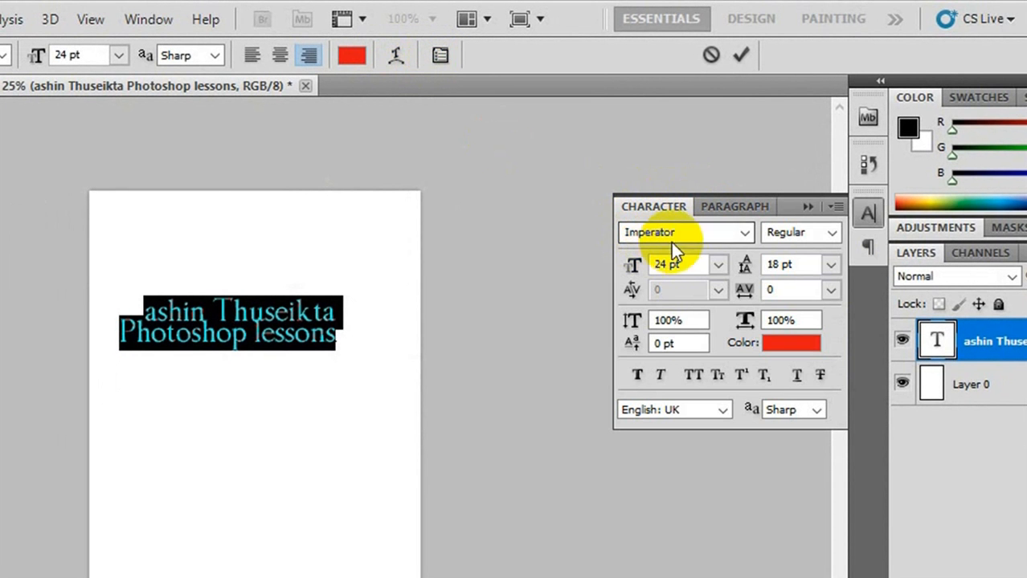
click(746, 233)
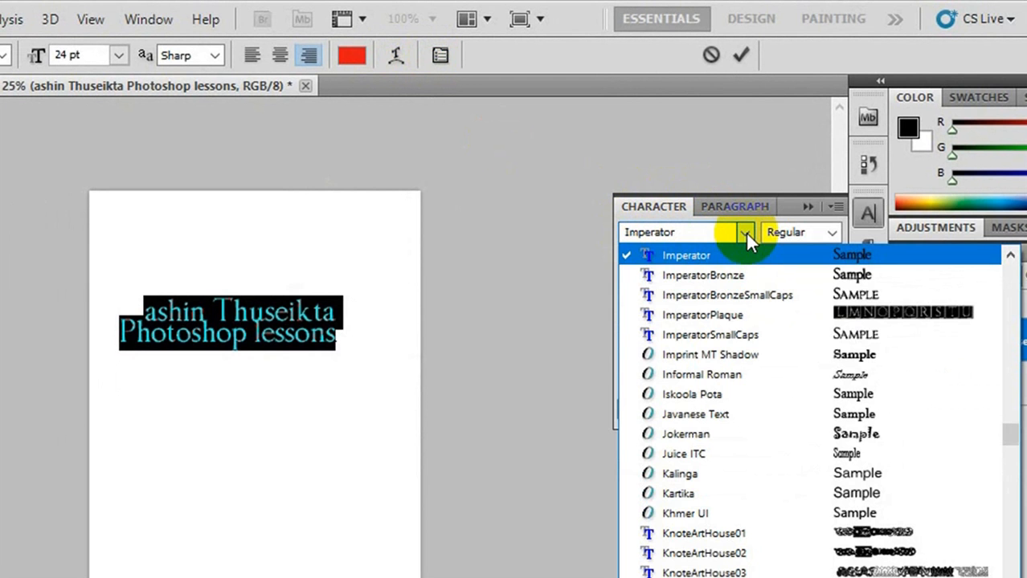
click(747, 295)
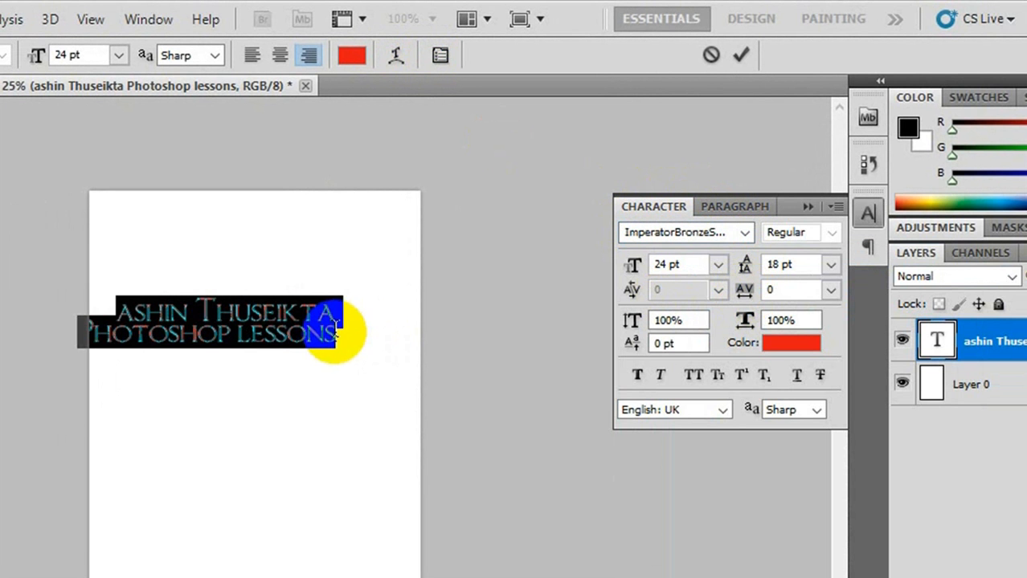
click(0, 120)
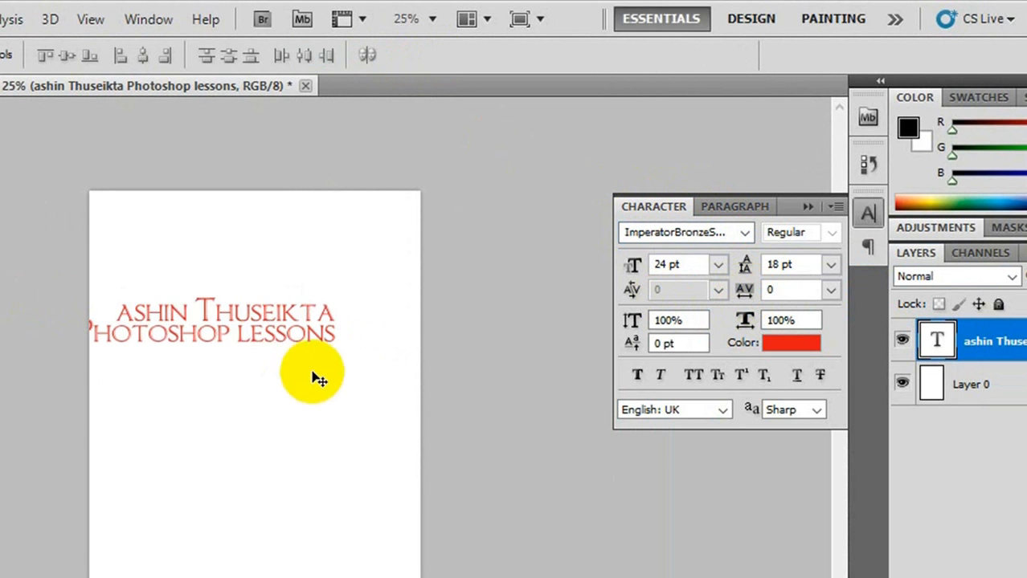
drag(219, 338, 266, 338)
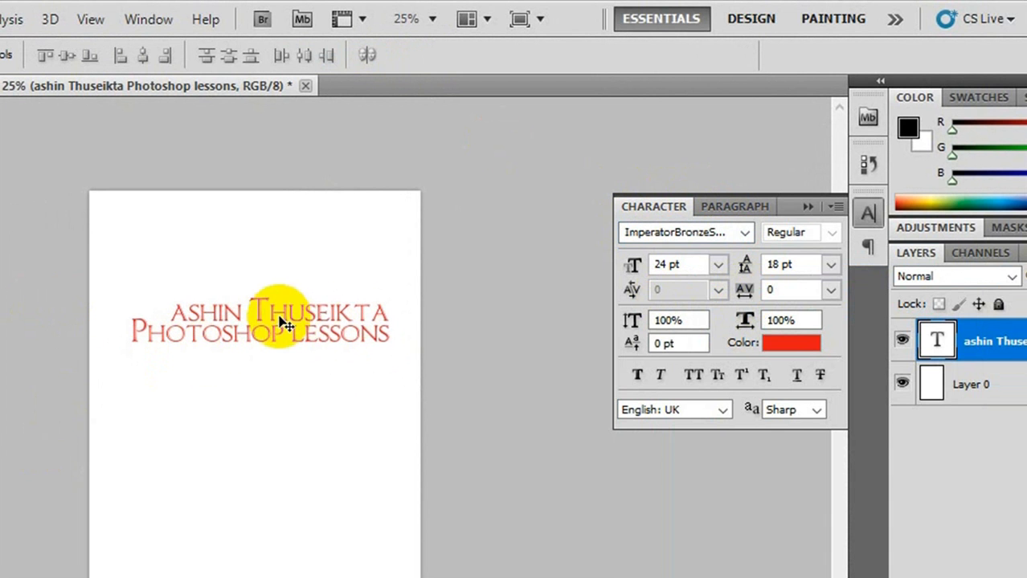
- Try a font size of 48 pt on the whole two-line text and settle on 18 pt
key(t)
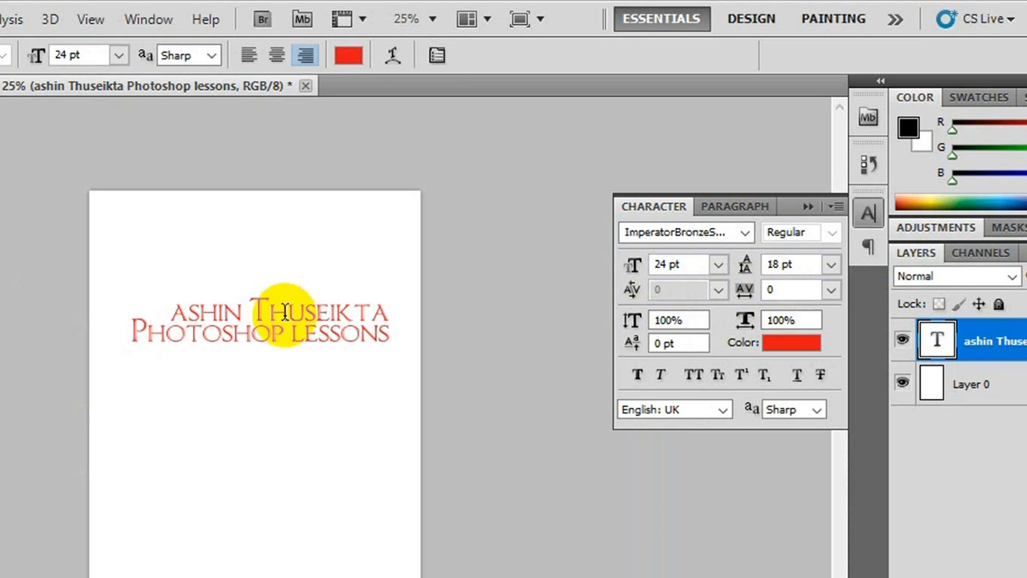
click(285, 306)
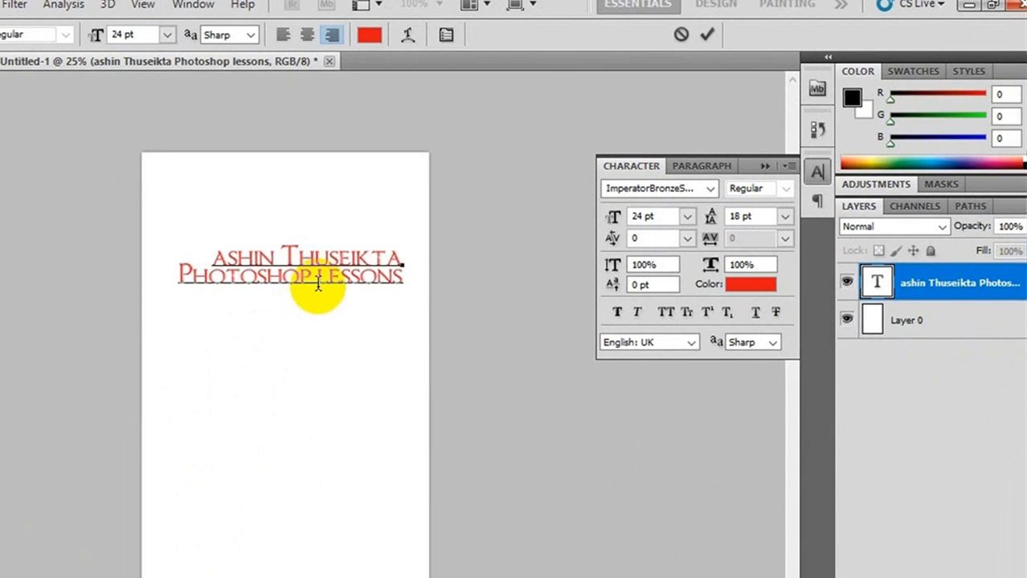
key(ctrl+a)
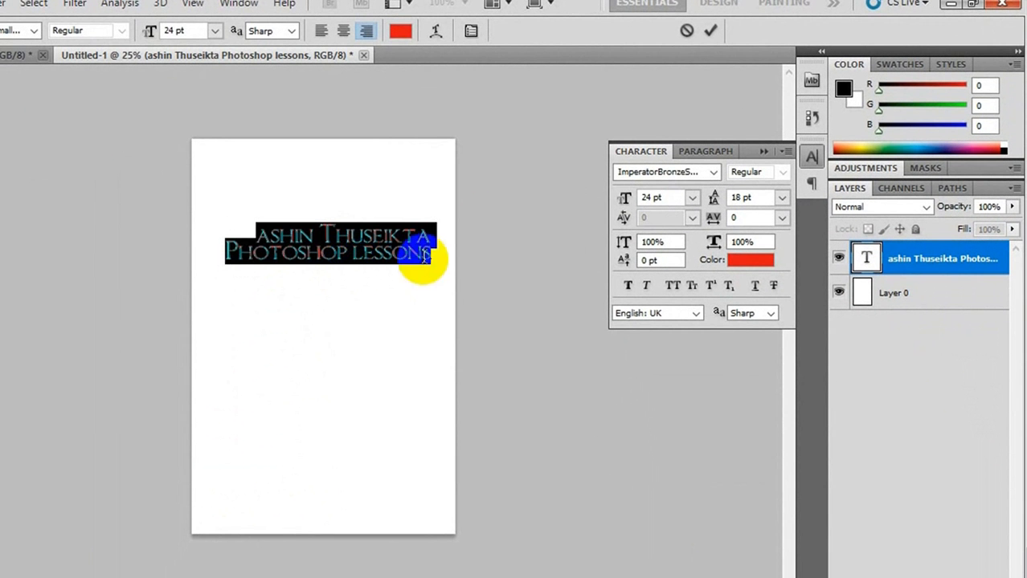
click(692, 199)
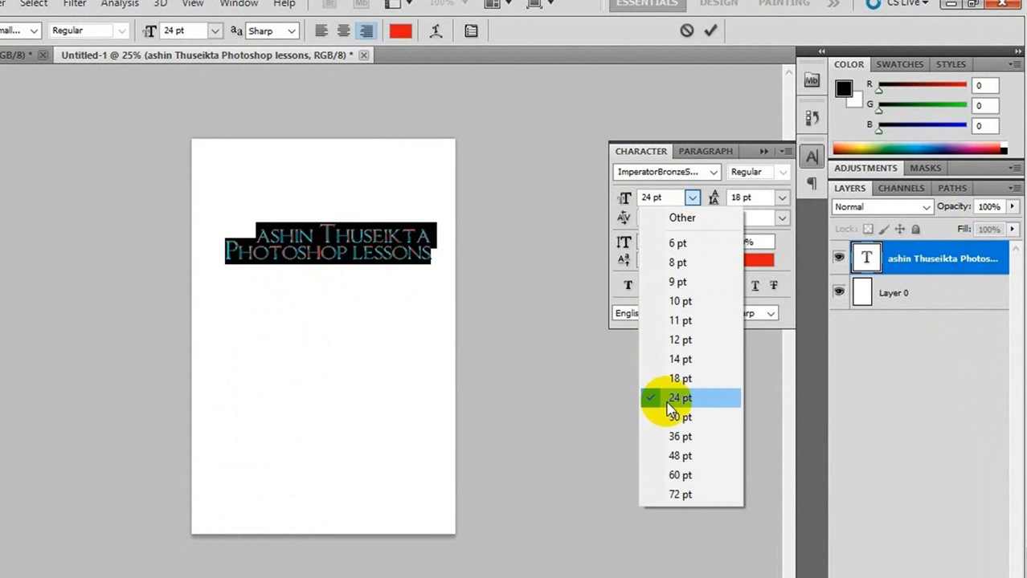
click(670, 455)
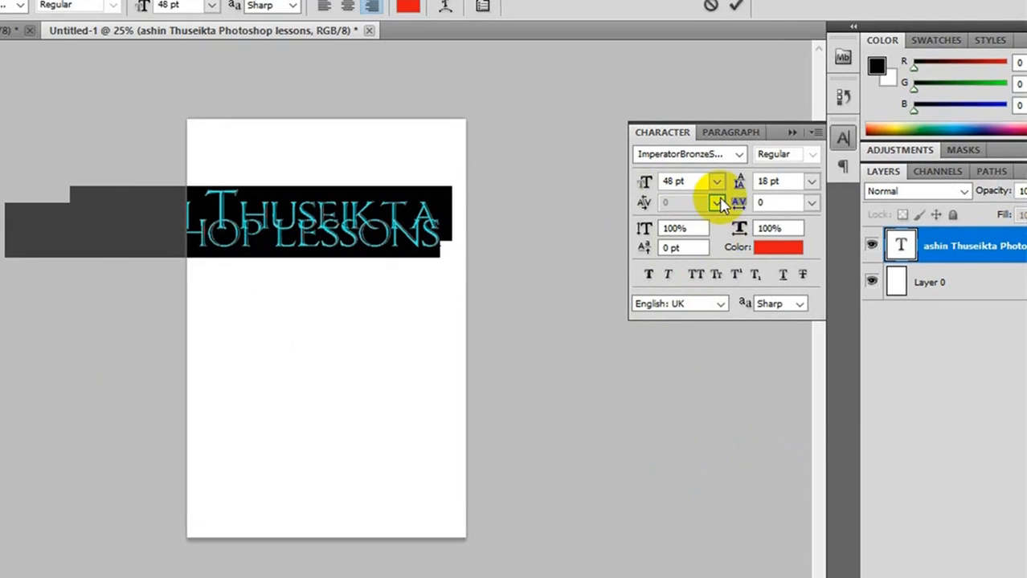
click(692, 198)
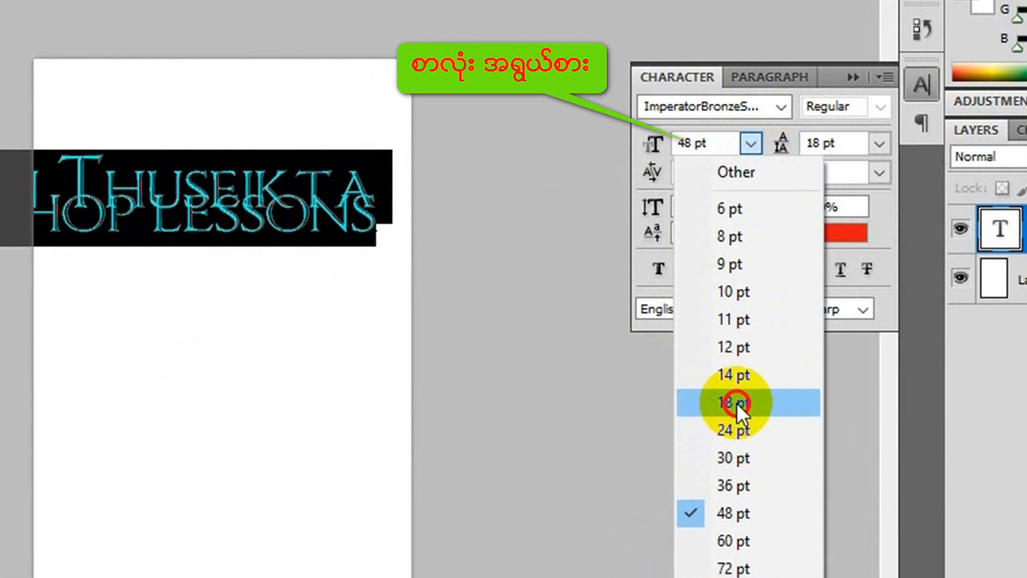
click(735, 402)
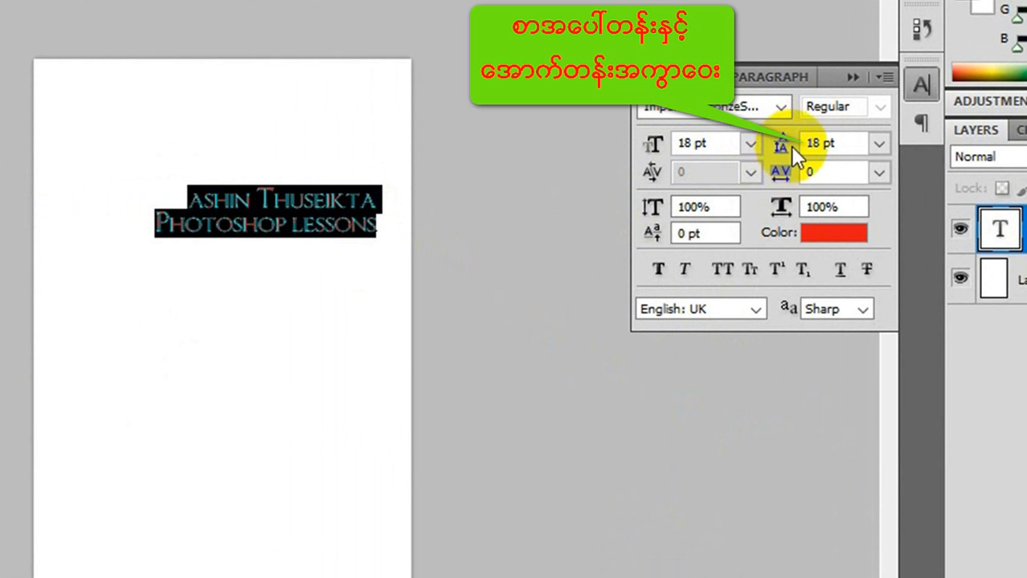
- Try a leading of 36 pt on the selected text and return it to 18 pt
click(885, 146)
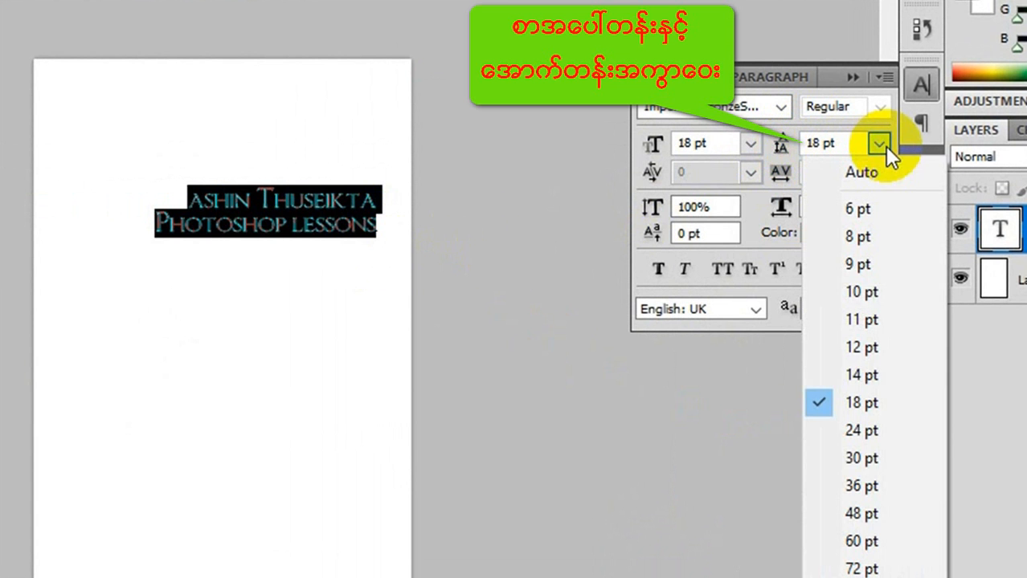
click(853, 490)
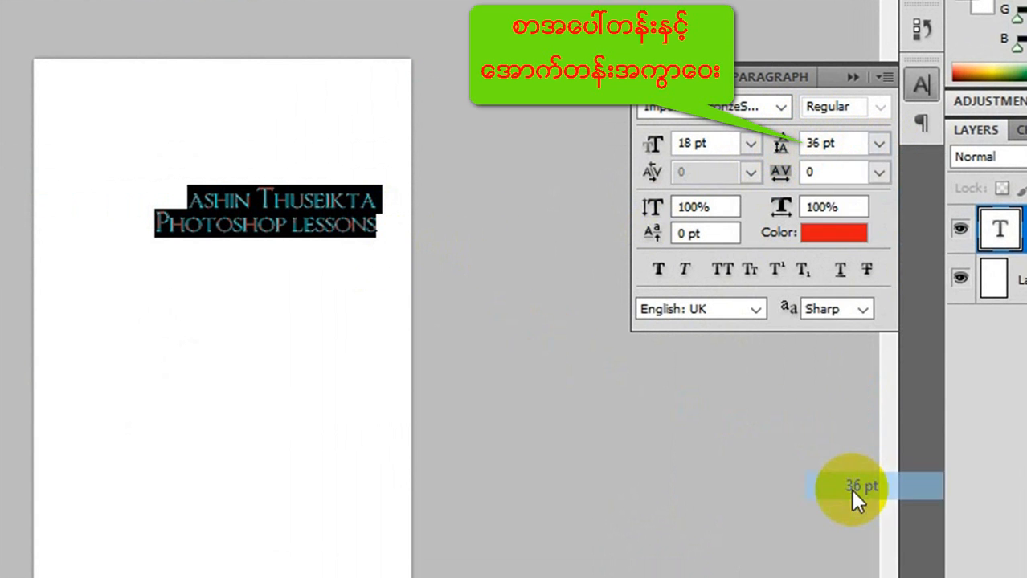
click(878, 148)
click(860, 407)
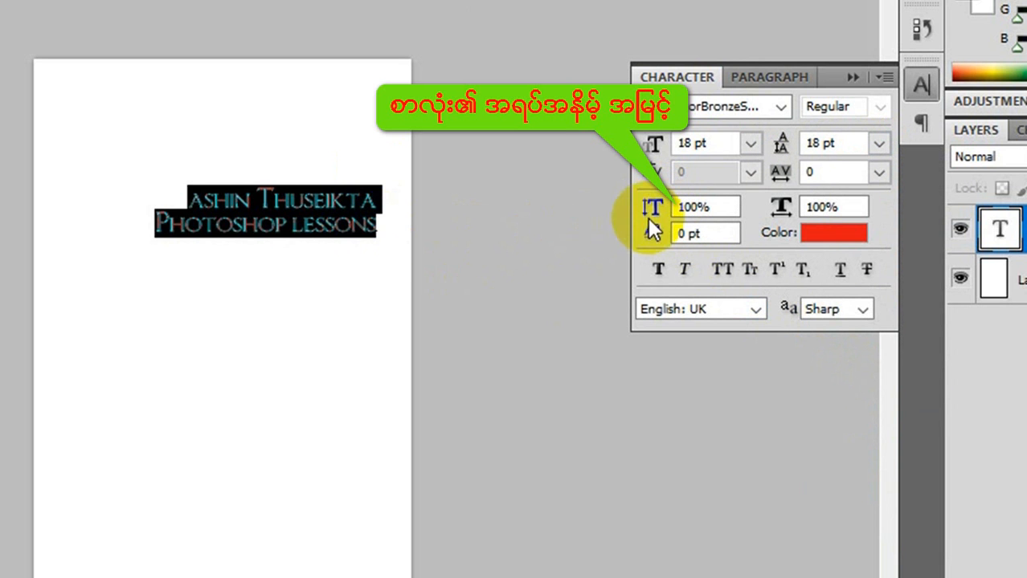
- Delete the second line, "Photoshop lessons", from the text
click(372, 227)
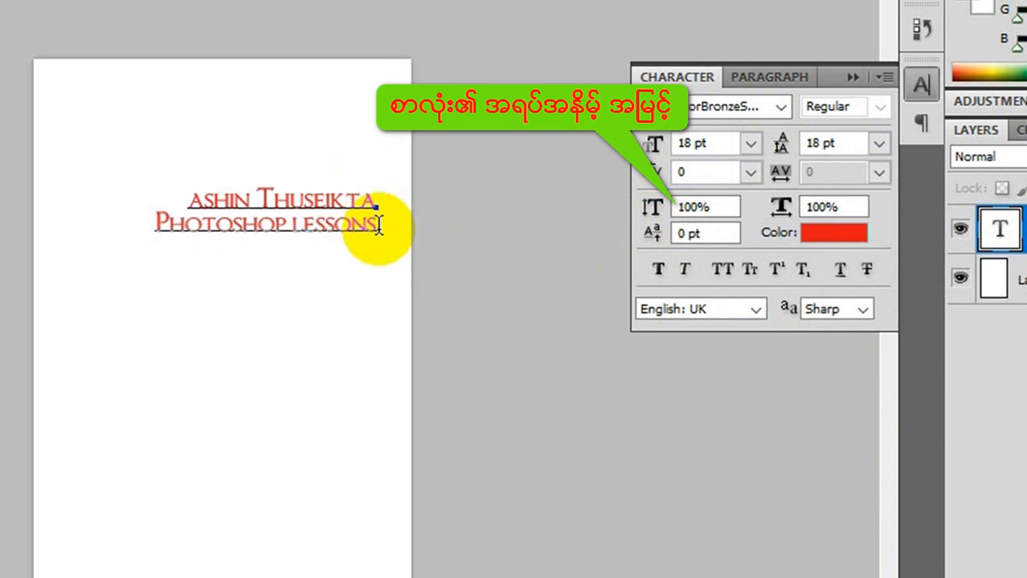
drag(378, 225, 138, 226)
key(BackSpace)
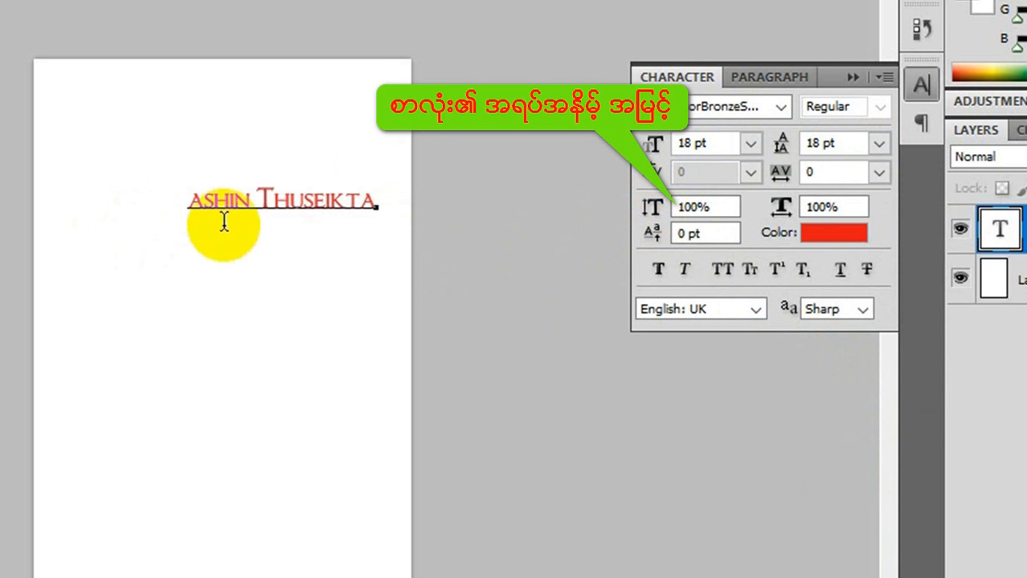
- Try a vertical scale of 200% on the whole remaining line and raise it to 300%
click(314, 203)
key(ctrl+a)
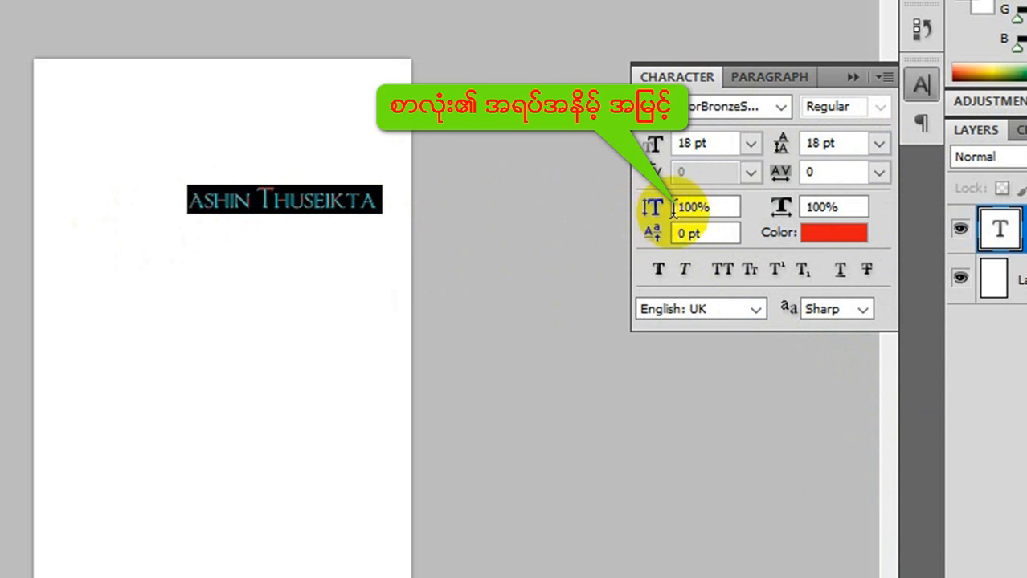
click(635, 211)
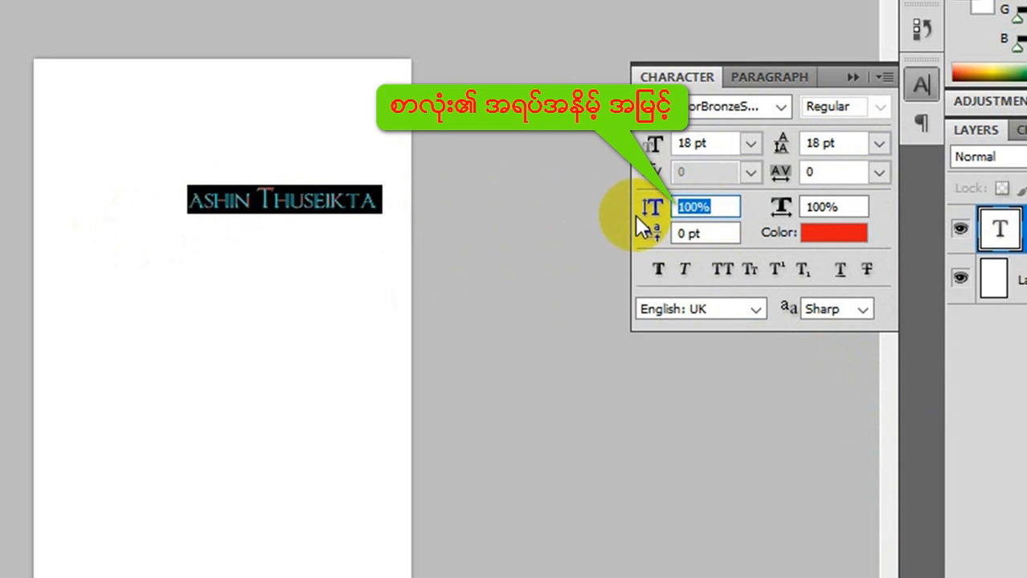
text(200)
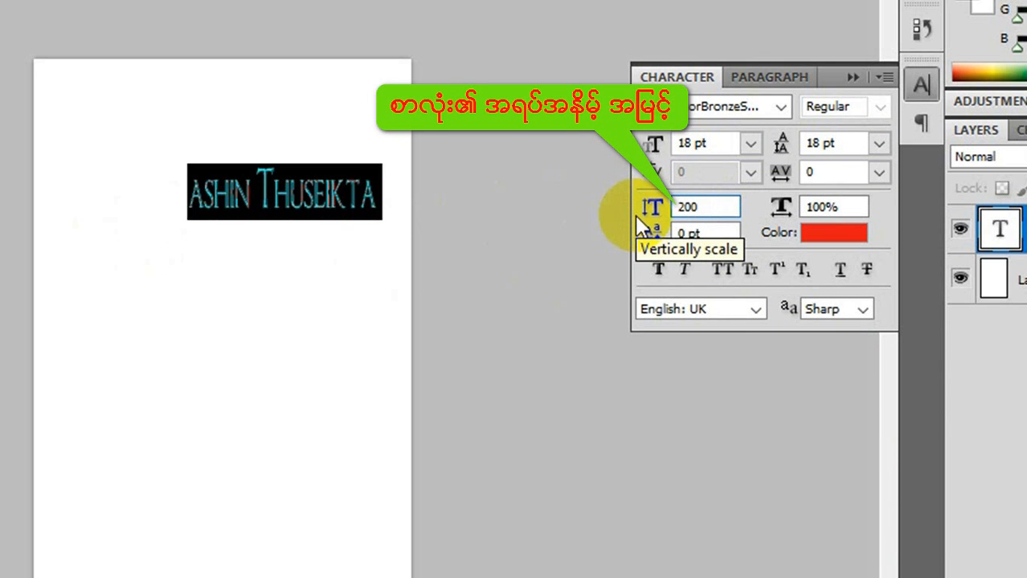
click(641, 205)
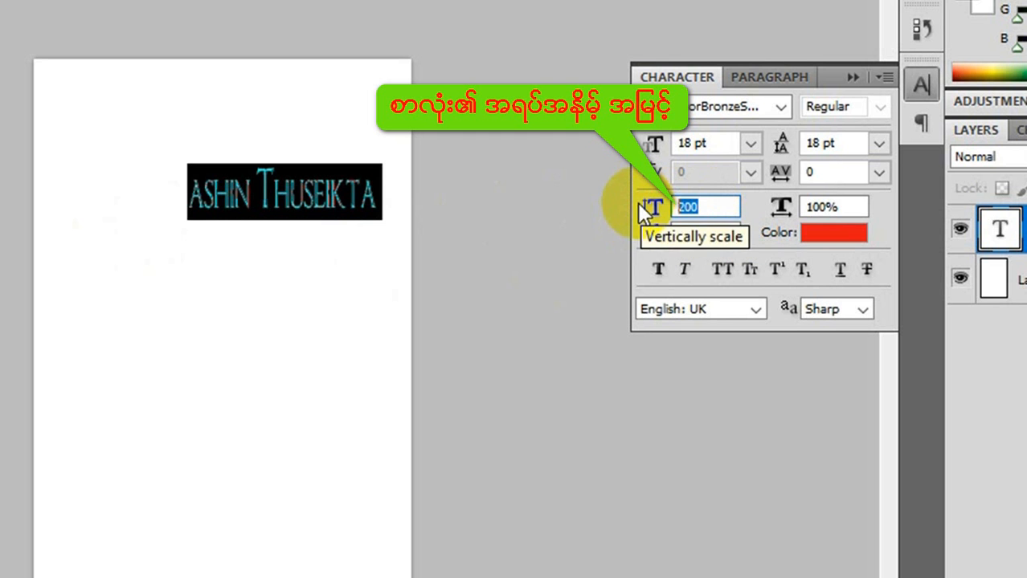
text(300)
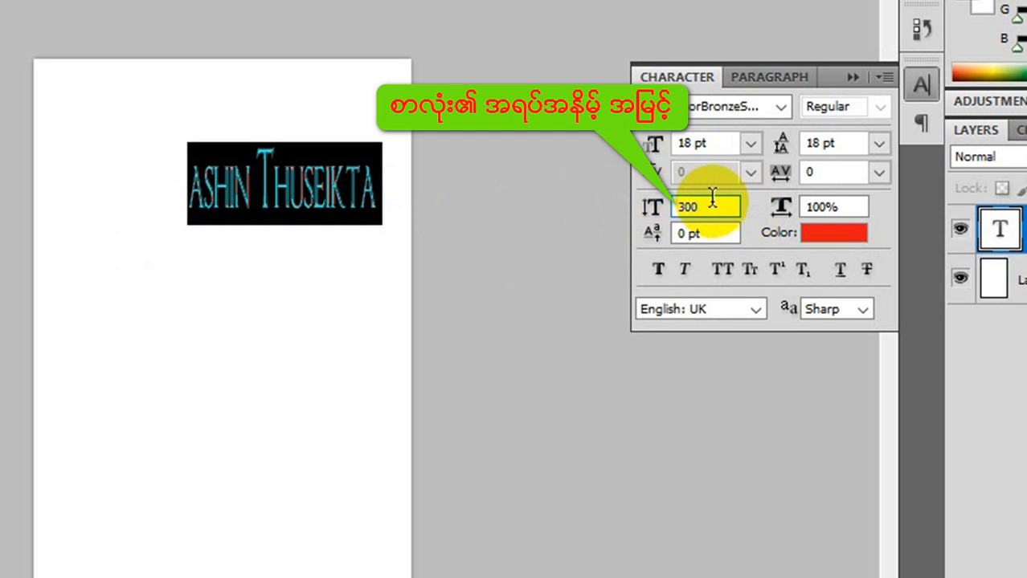
- Try a horizontal scale of 500% on the selected text and restore it to 100%
click(856, 207)
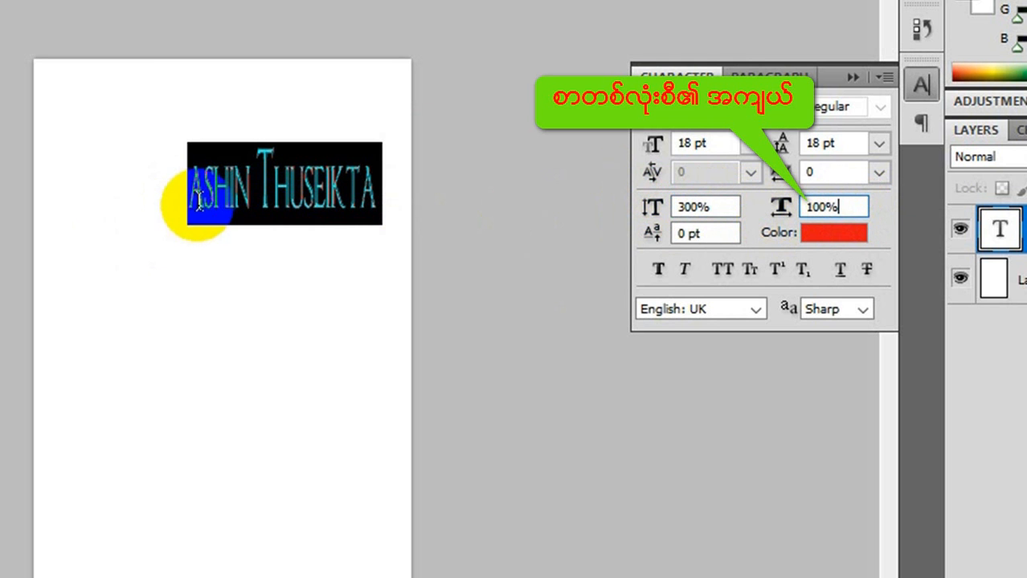
drag(847, 208, 771, 215)
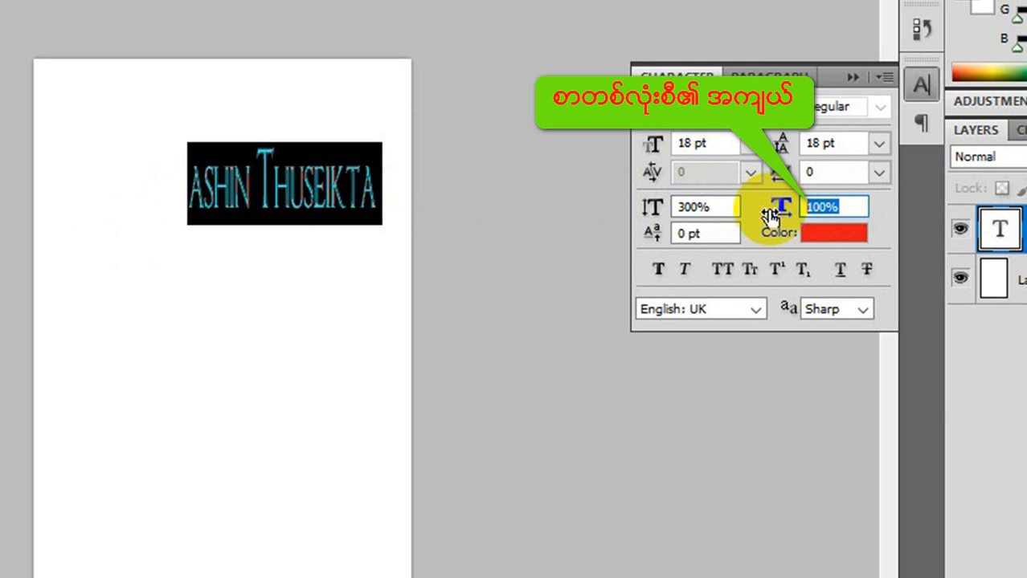
text(500)
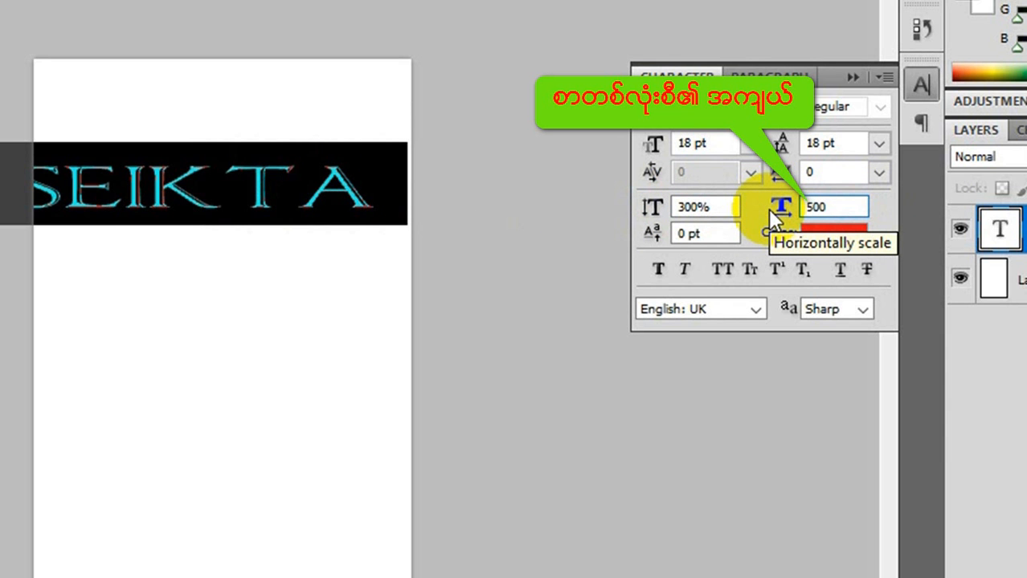
key(BackSpace)
key(BackSpace)
key(BackSpace)
text(1)
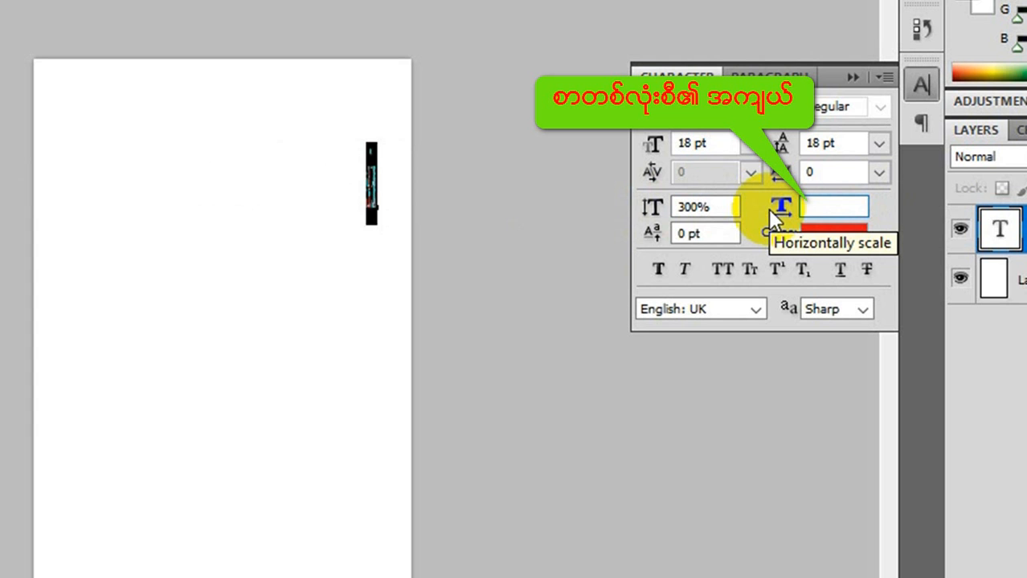
text(00)
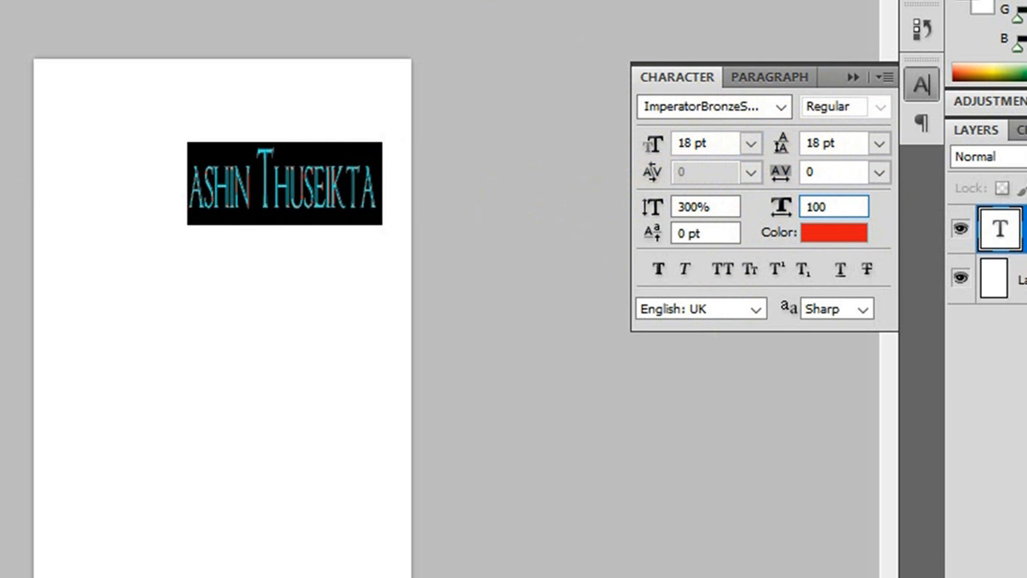
- Close the Character and Paragraph panel group, deselect the text and move it slightly left towards the middle of the page
click(883, 77)
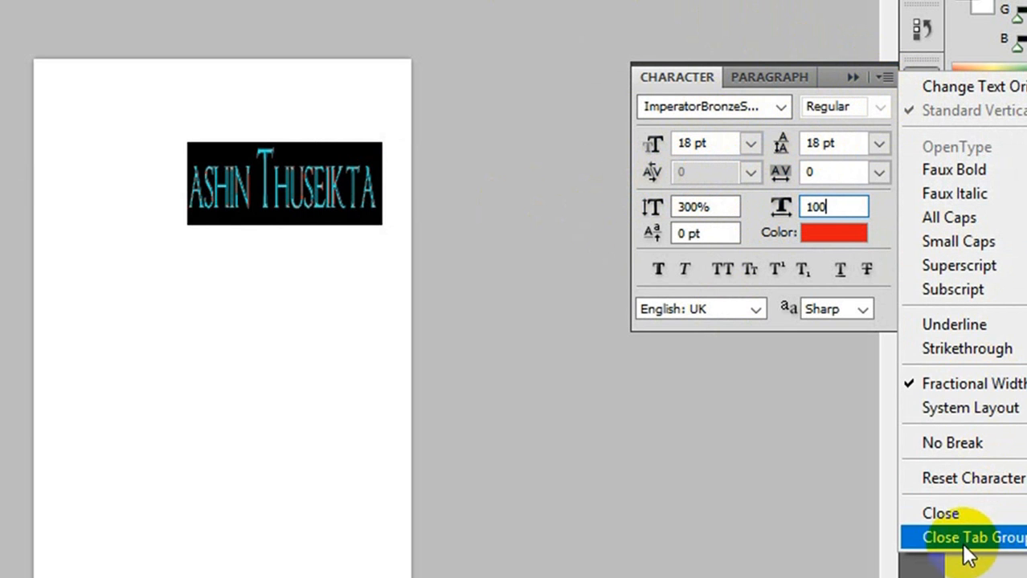
click(987, 539)
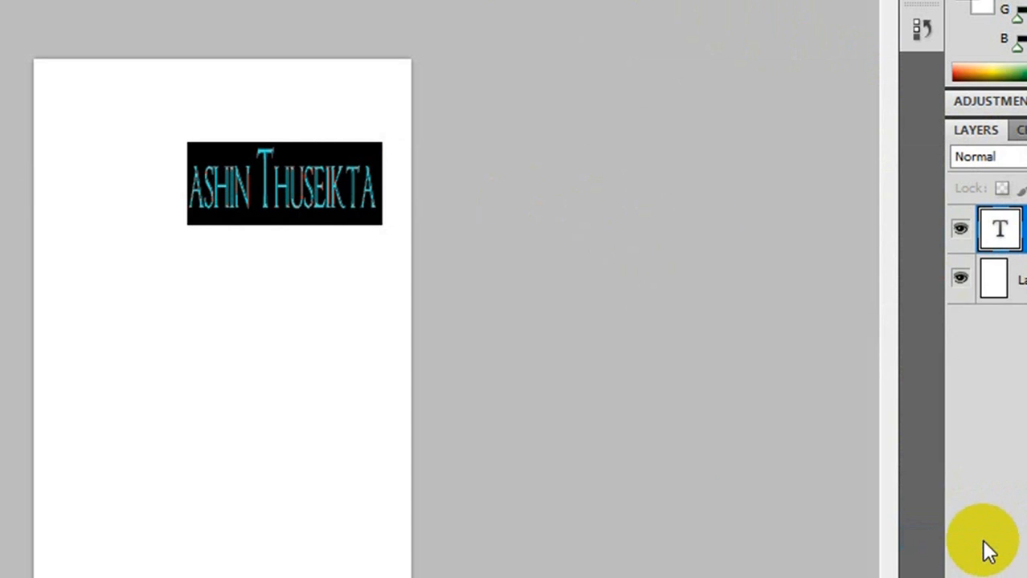
drag(381, 211, 355, 203)
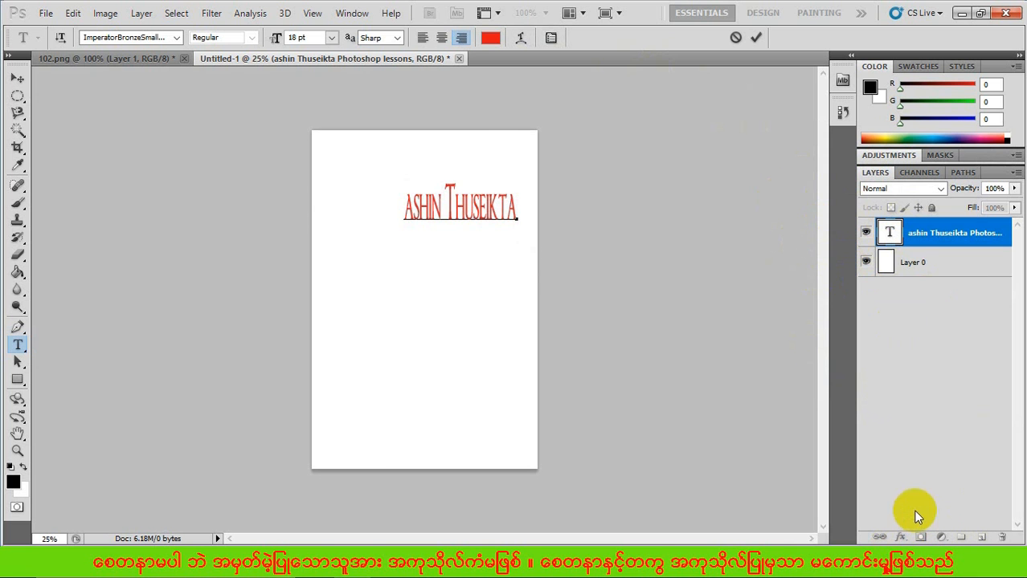
click(18, 78)
drag(426, 215, 406, 213)
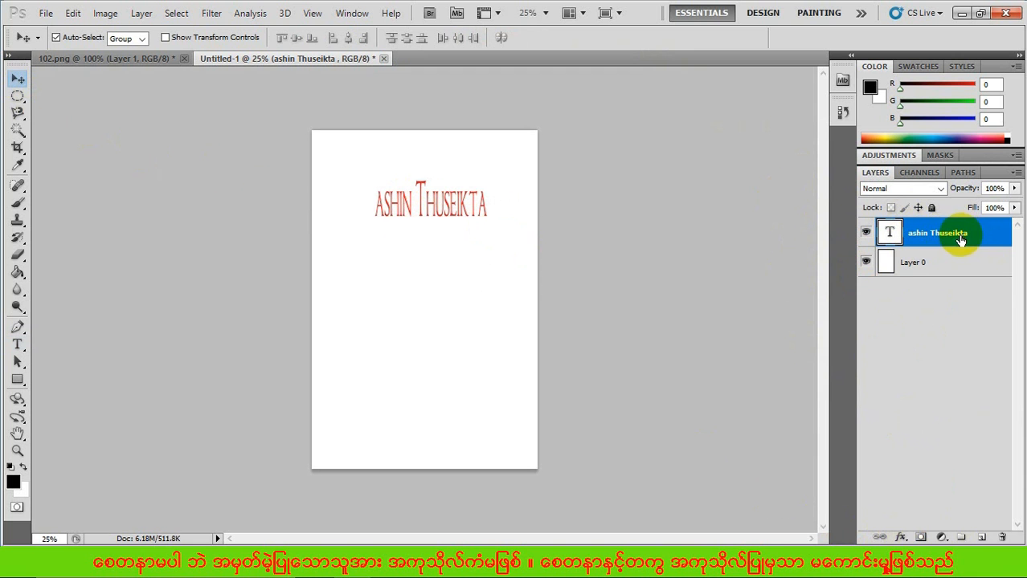
- Try a Stroke layer style on the text layer with a size of 65 px and the green color #16dd28
click(902, 538)
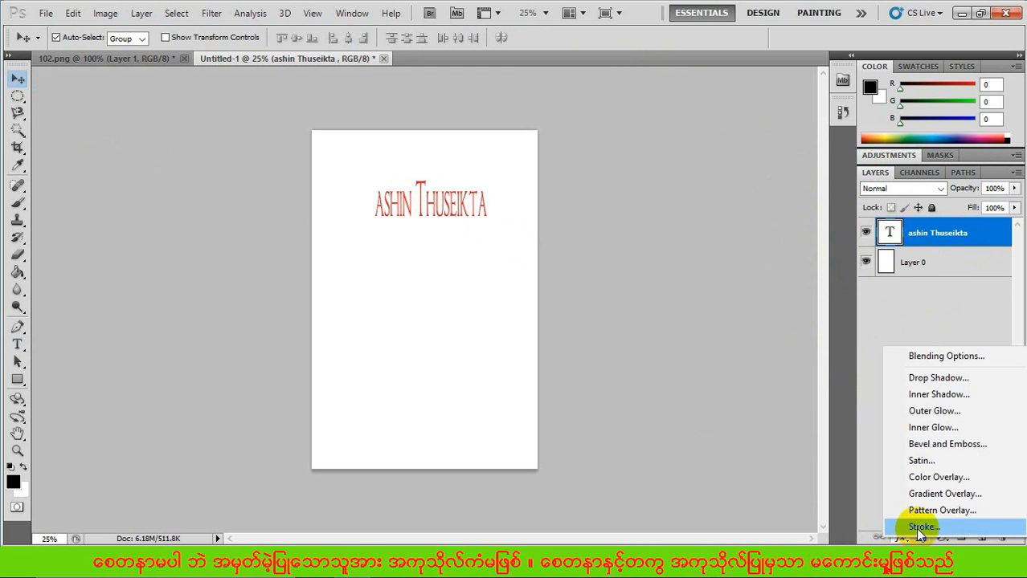
click(915, 528)
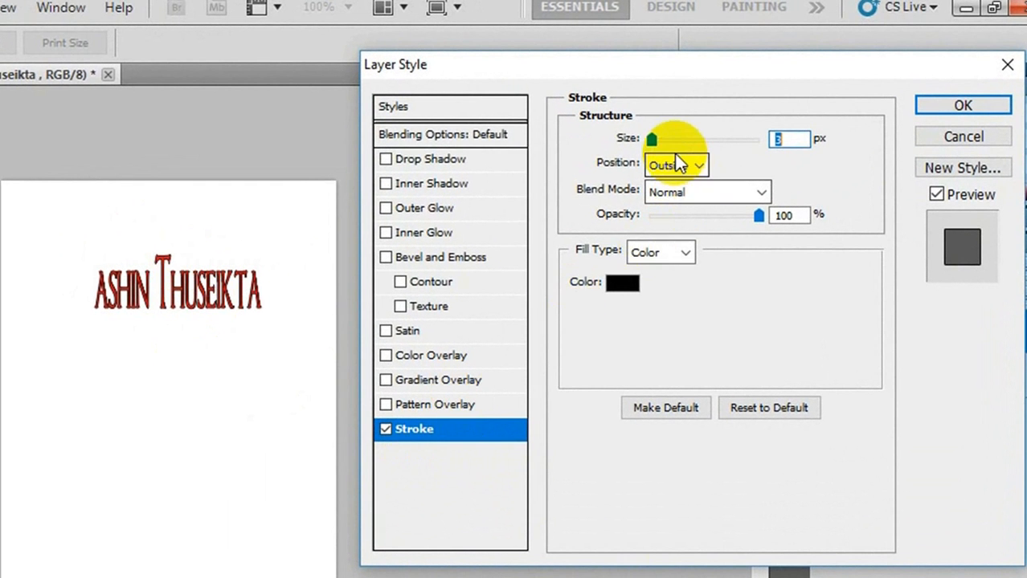
drag(651, 138, 682, 138)
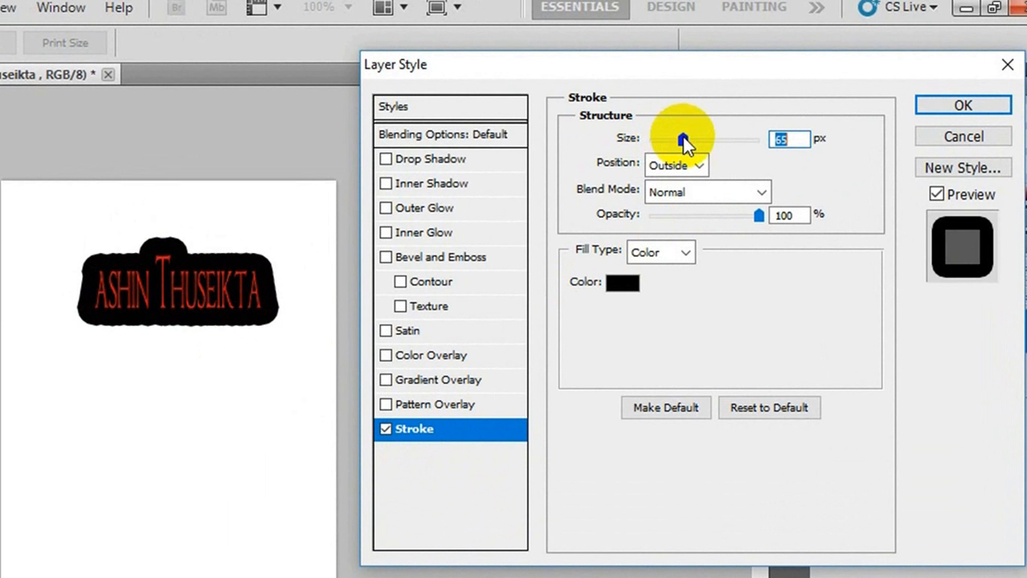
click(623, 283)
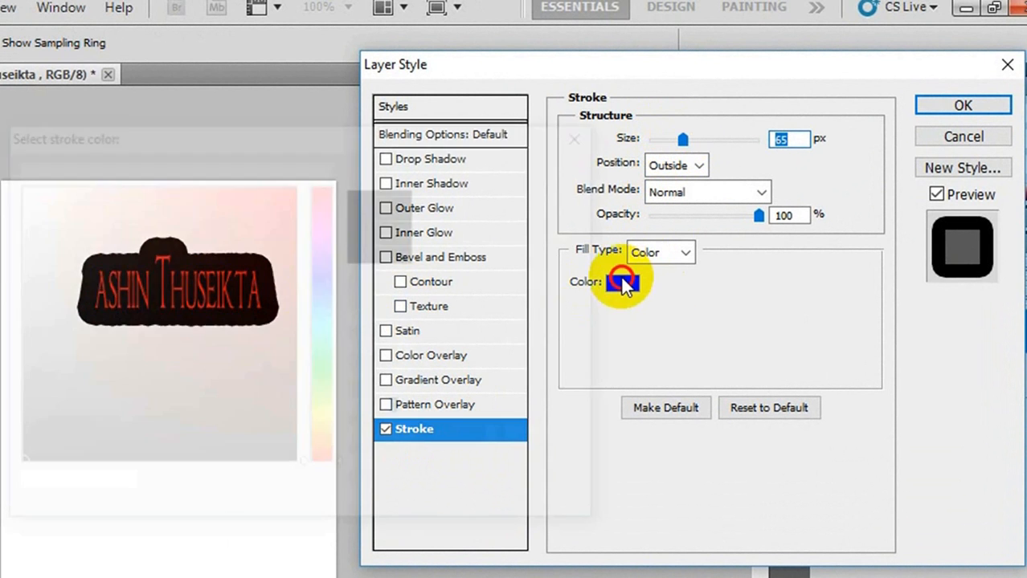
click(325, 368)
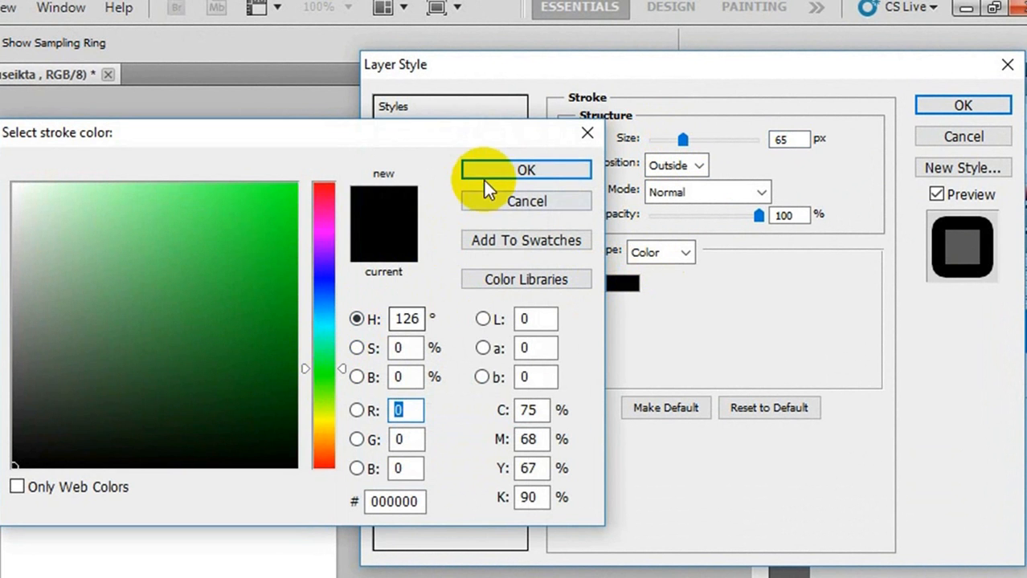
click(269, 221)
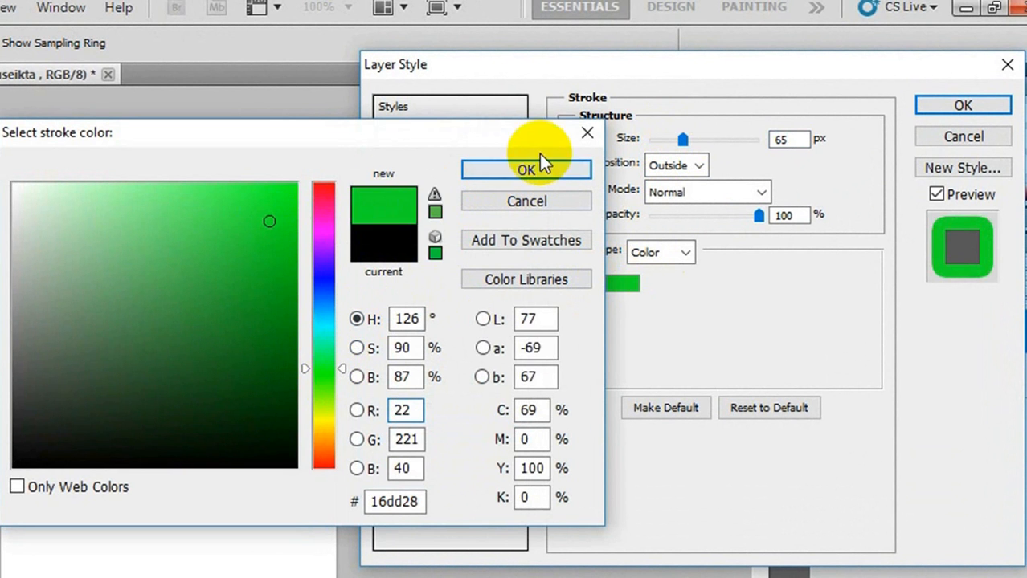
click(525, 168)
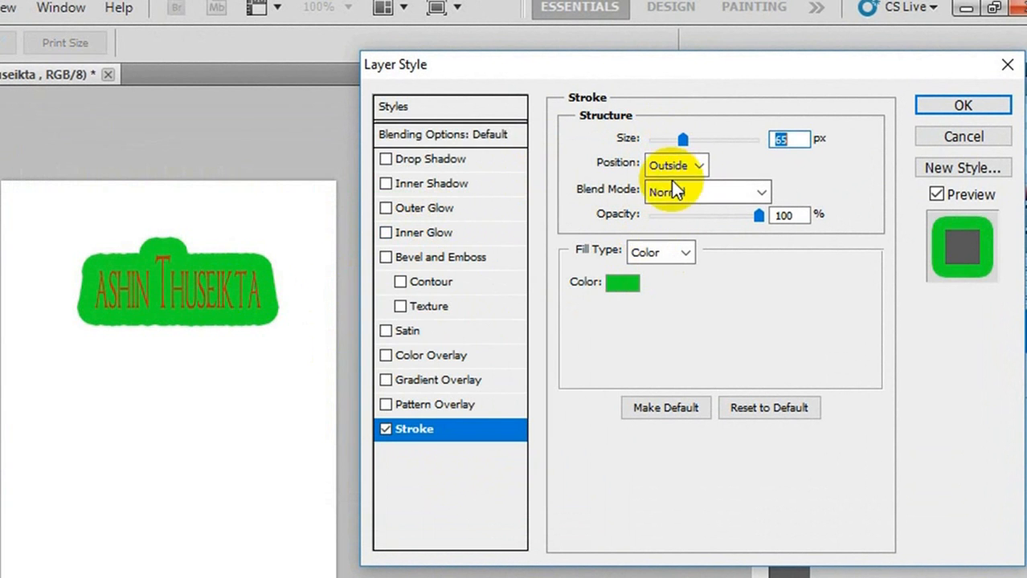
- Try a stroke size of 62 px with 70% opacity, and switch the Stroke effect off
mouse_move(682, 141)
mouse_down()
mouse_move(669, 138)
mouse_move(734, 136)
mouse_move(682, 140)
mouse_up()
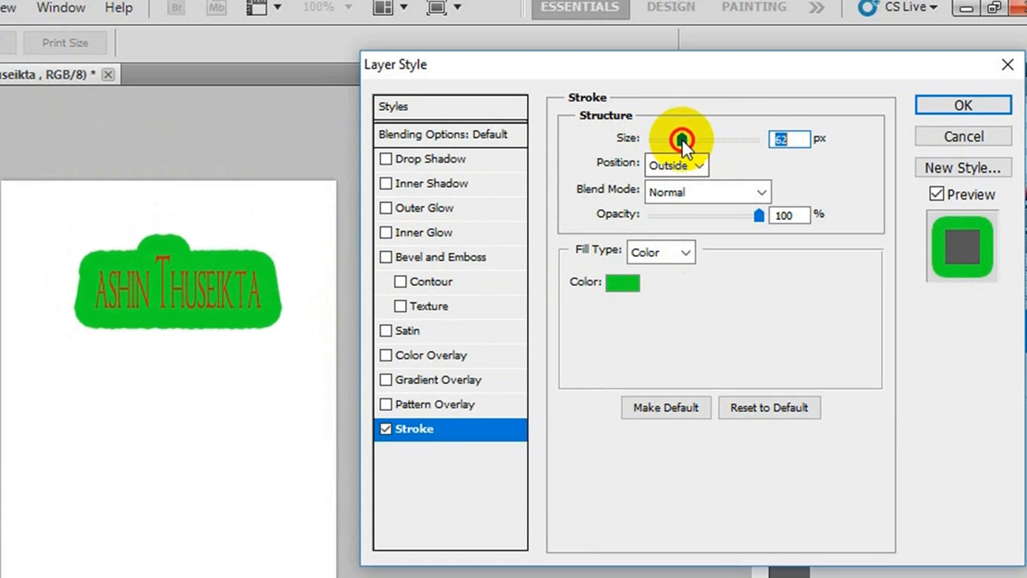
click(759, 216)
mouse_move(759, 217)
mouse_down()
mouse_move(655, 225)
mouse_move(766, 228)
mouse_move(685, 230)
mouse_move(759, 226)
mouse_move(726, 218)
mouse_up()
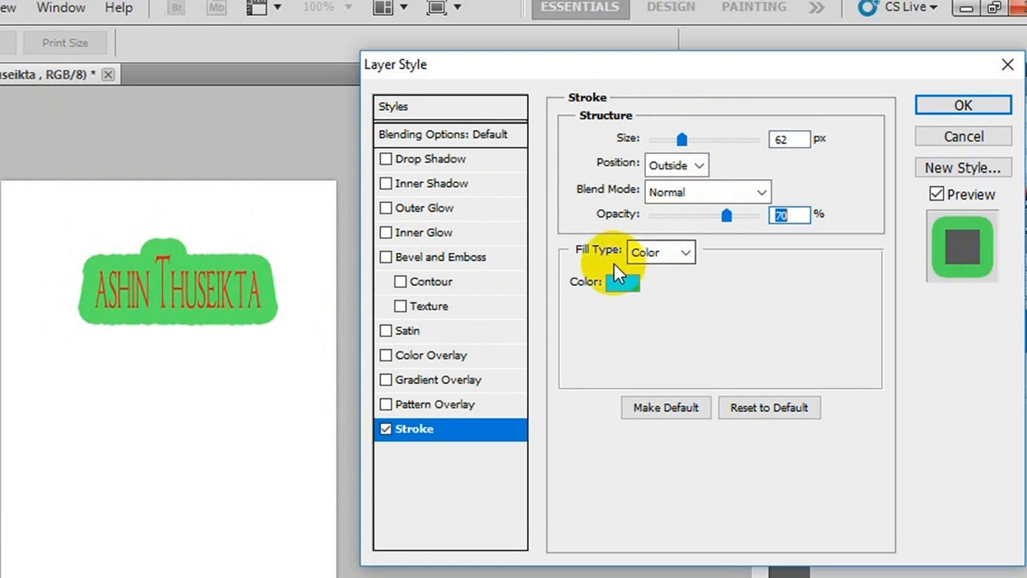
click(387, 430)
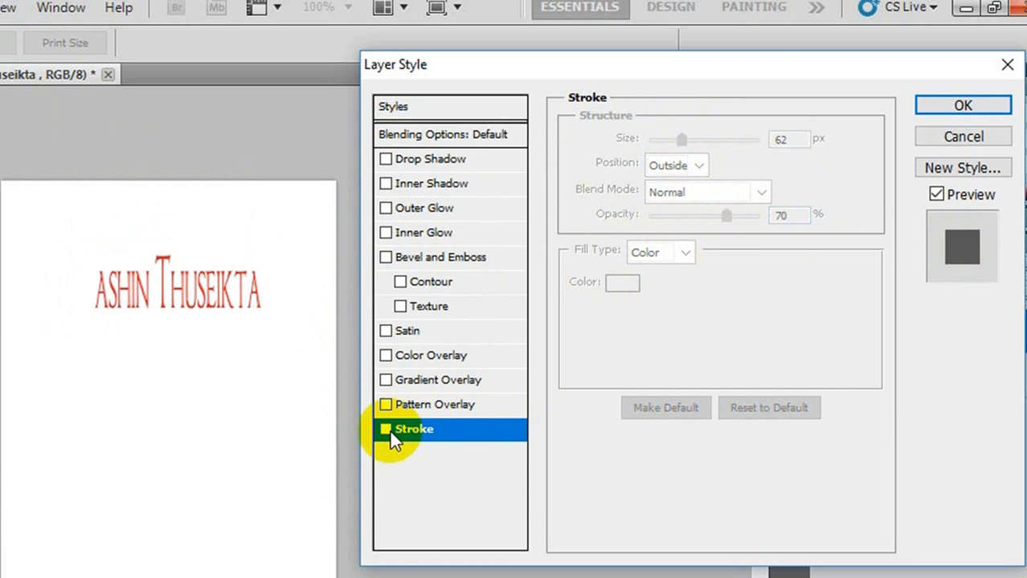
- Try a Drop Shadow on the text with 57% opacity and the Normal blend mode
click(429, 161)
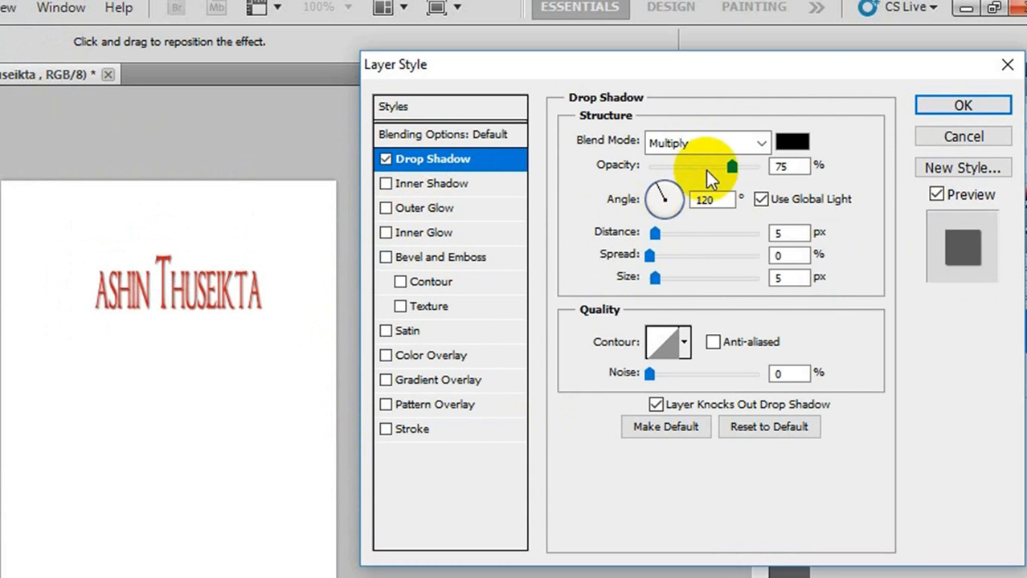
mouse_move(732, 167)
mouse_down()
mouse_move(758, 168)
mouse_move(716, 166)
mouse_up()
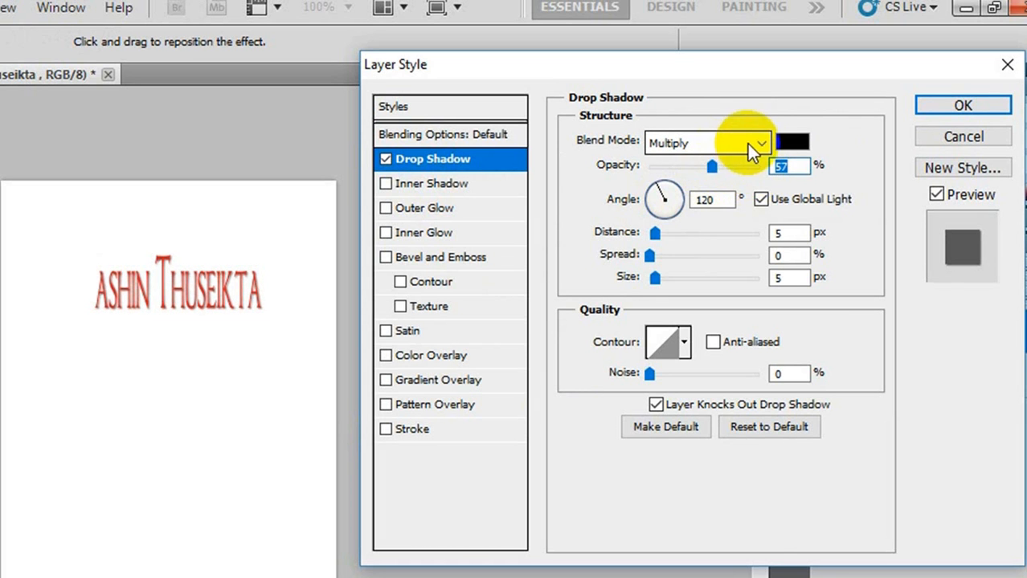
click(747, 145)
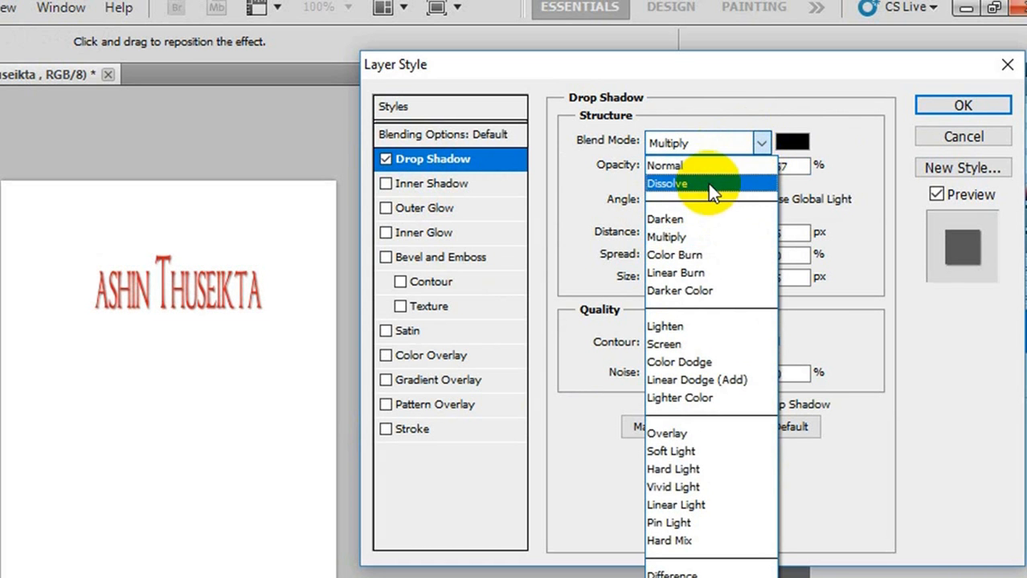
click(707, 166)
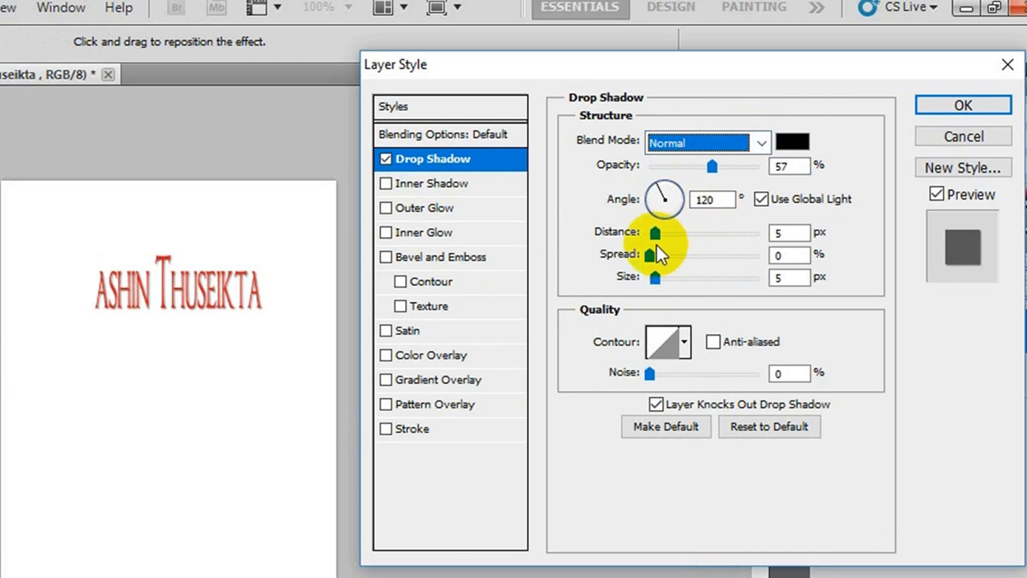
- Try a shadow distance of 4 px, spread of 62% and size of 9 px, and switch the Drop Shadow off
mouse_move(655, 234)
mouse_down()
mouse_move(736, 233)
mouse_move(654, 233)
mouse_up()
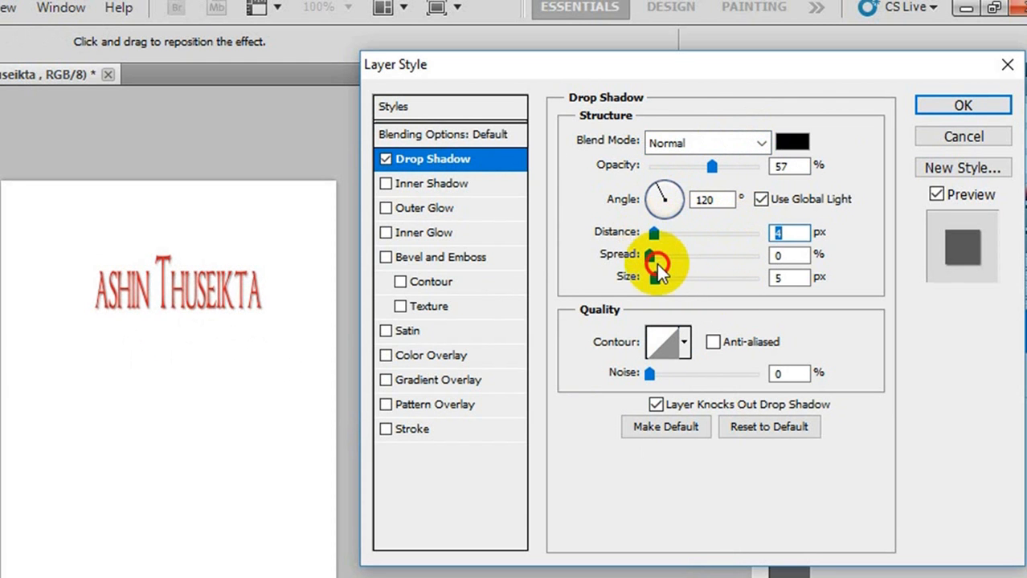
drag(653, 253, 720, 255)
mouse_move(654, 277)
mouse_down()
mouse_move(715, 280)
mouse_move(659, 281)
mouse_up()
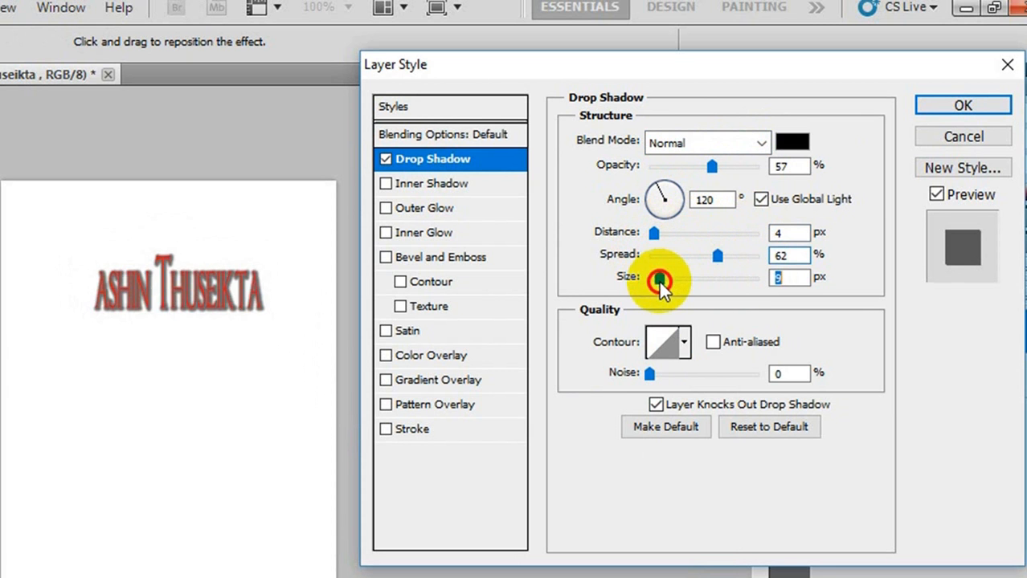
click(387, 159)
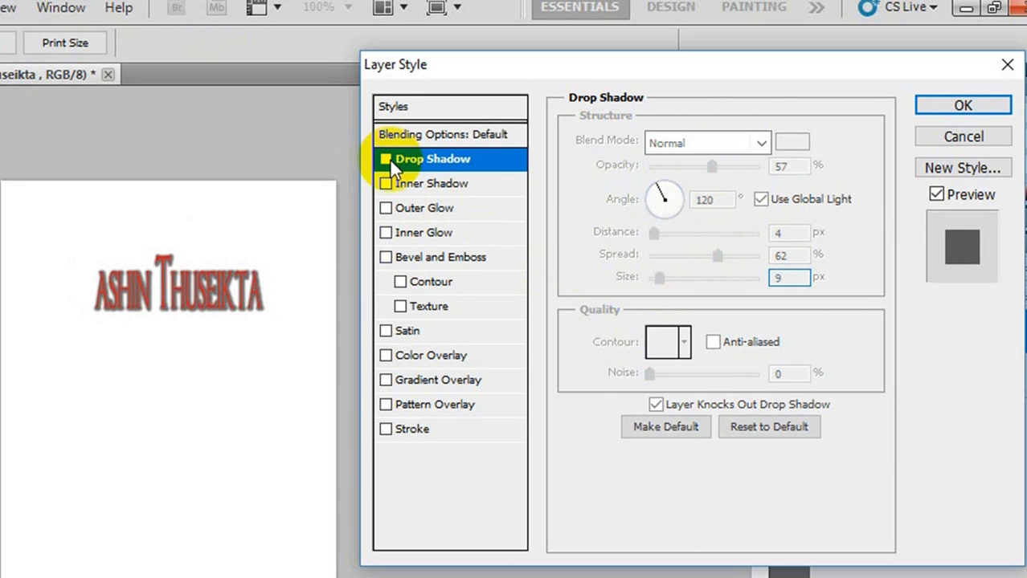
- Try a Bevel and Emboss effect on the text with a depth of 337% and a size of 87 px
click(387, 258)
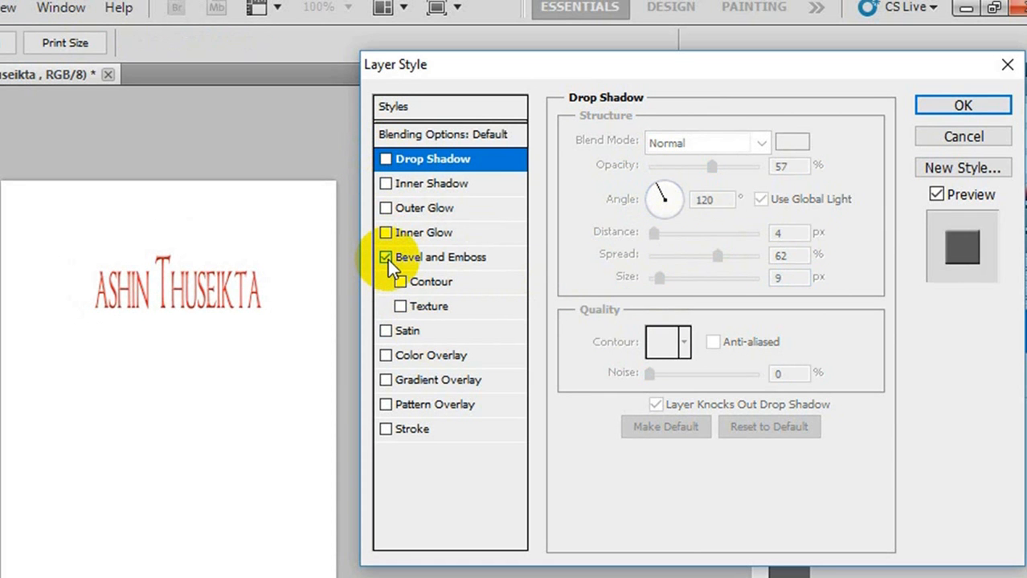
click(418, 257)
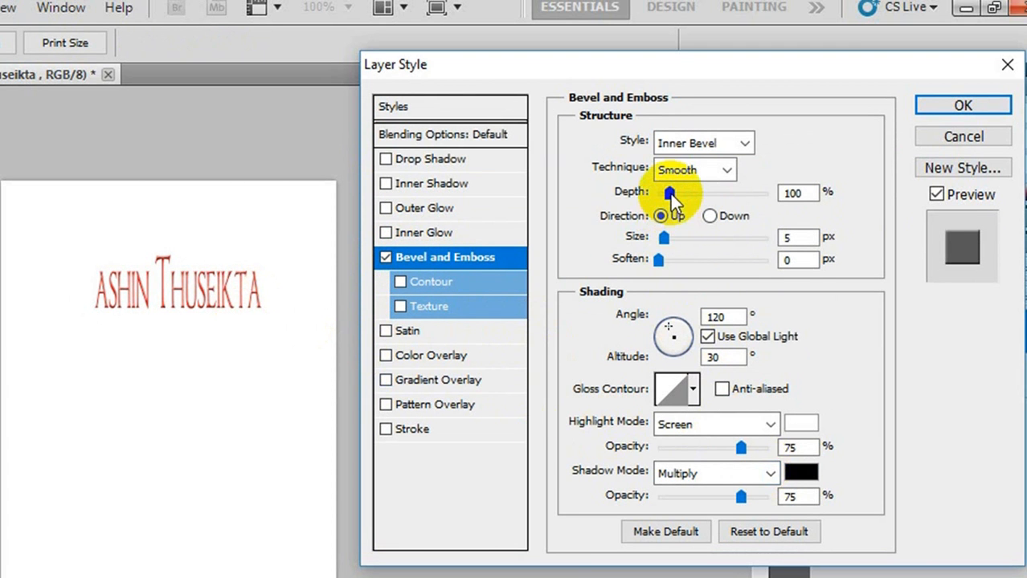
drag(669, 194, 695, 196)
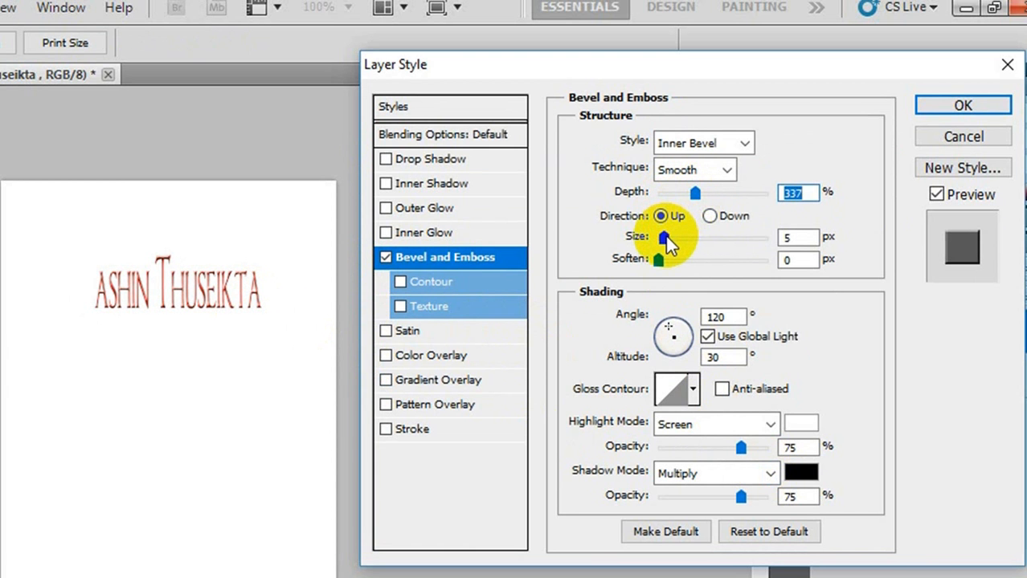
drag(665, 237, 700, 257)
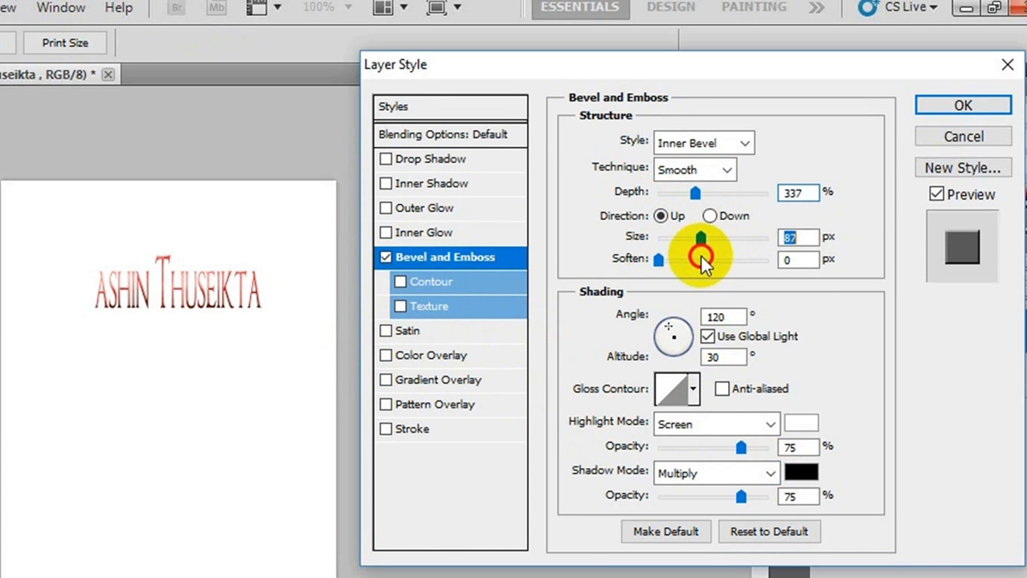
- Try the green color #0ee80e for the bevel's shadow
click(801, 473)
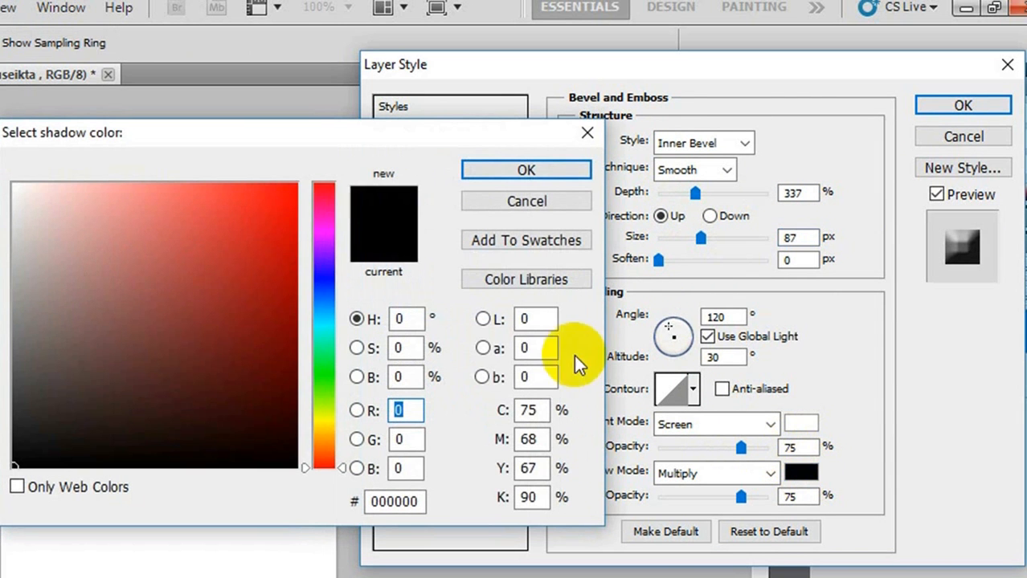
click(325, 374)
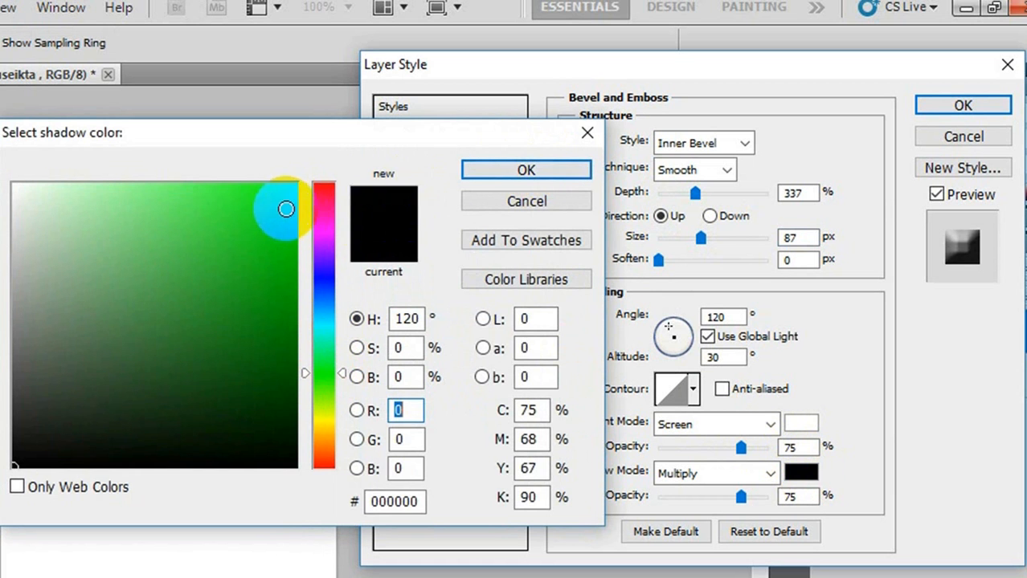
click(280, 208)
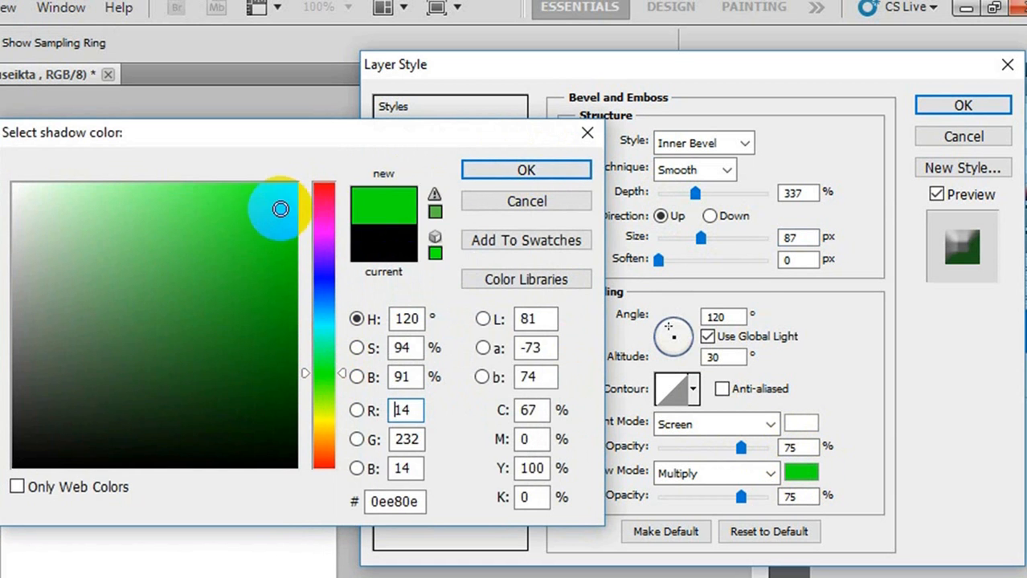
click(520, 167)
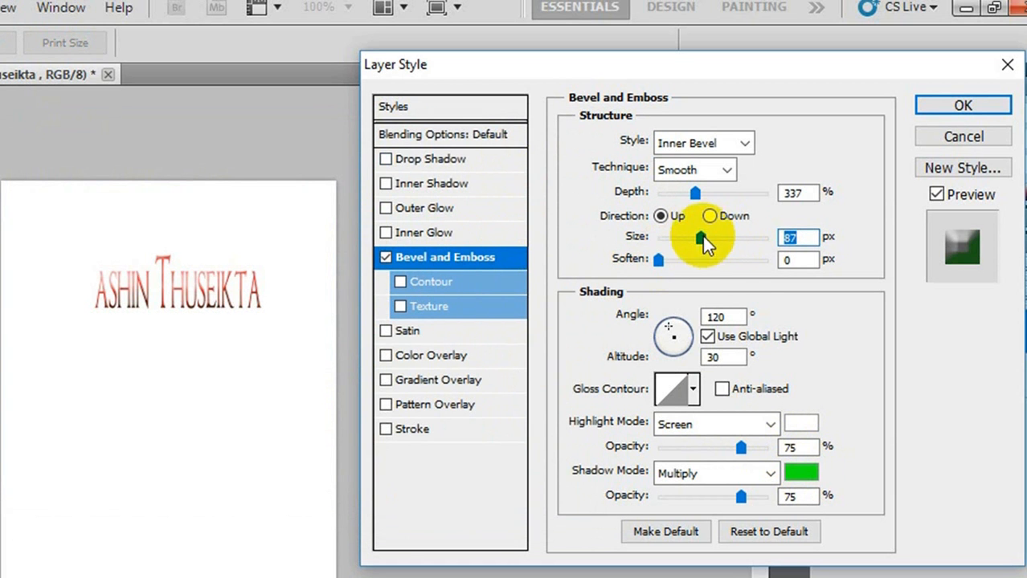
- Try a bevel size of 223 px and change the bevel style to Emboss
drag(702, 238, 757, 239)
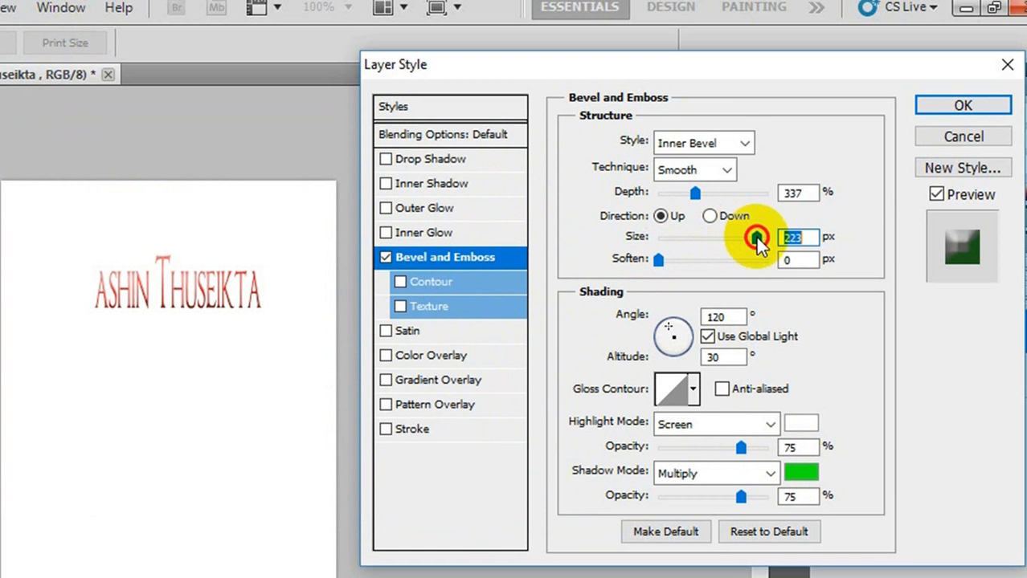
click(744, 142)
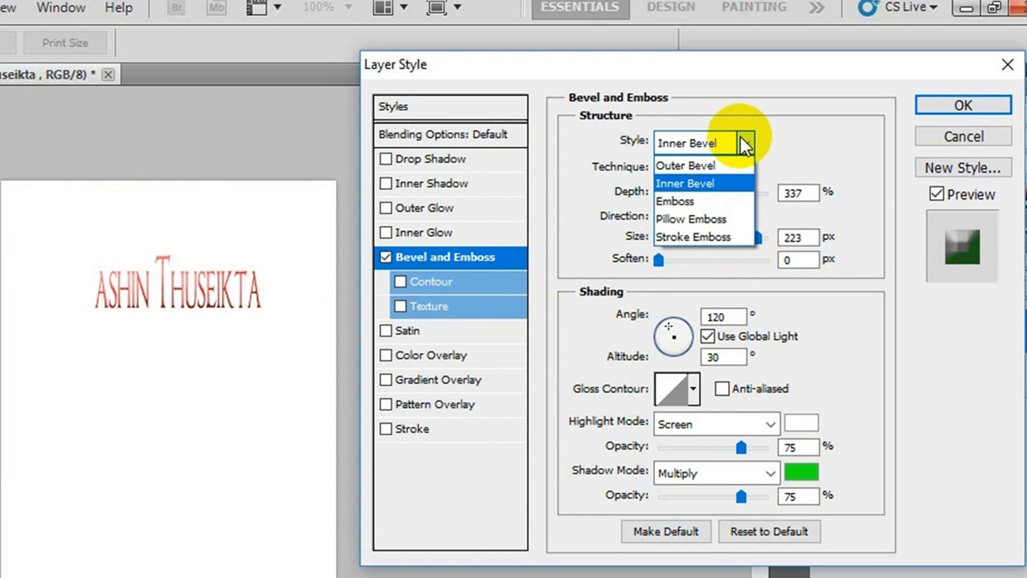
click(692, 200)
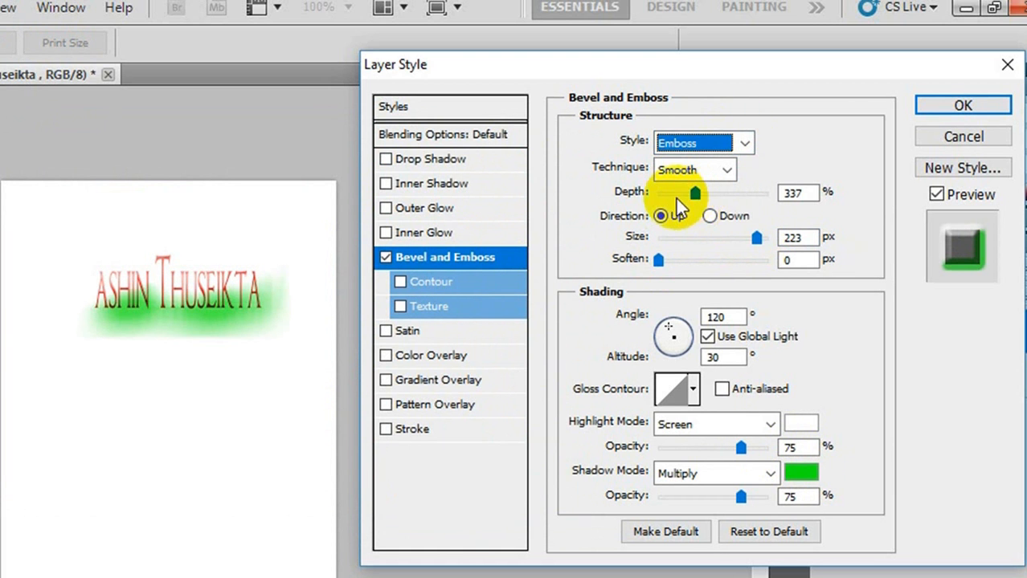
- Try an emboss size of 79 px with a soften value of 7 px, and discard all the layer style changes
drag(753, 238, 702, 264)
click(658, 260)
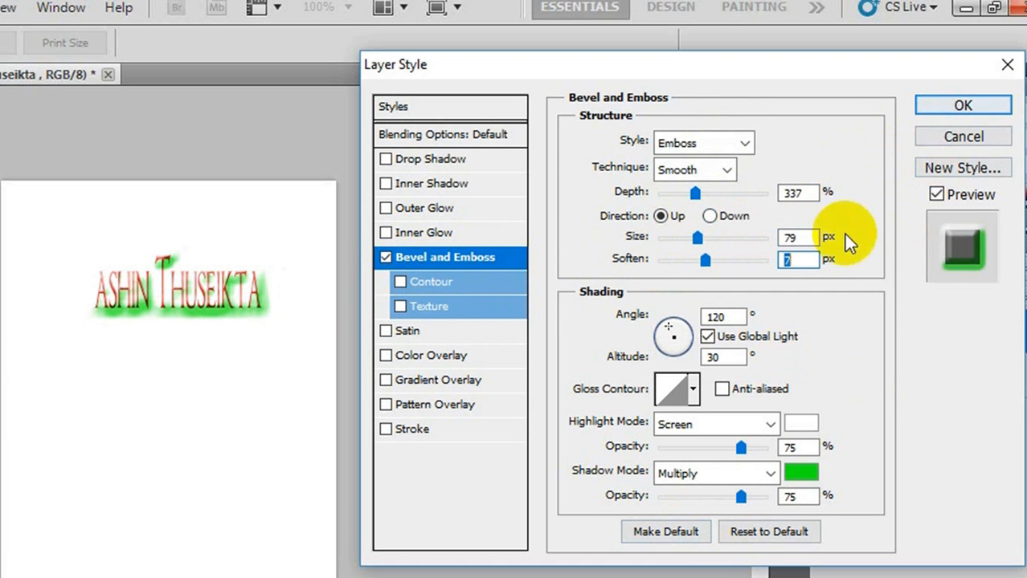
click(957, 138)
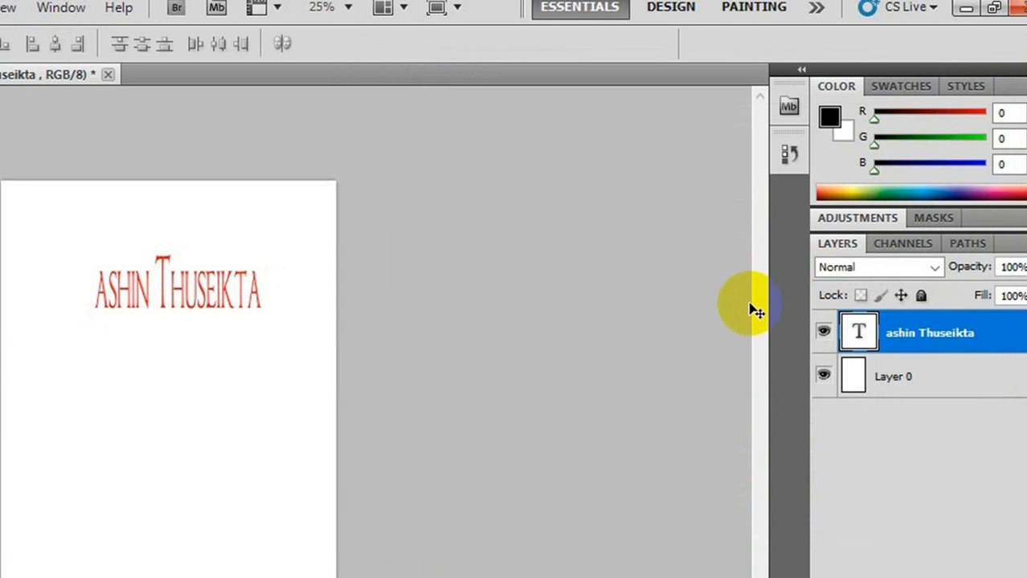